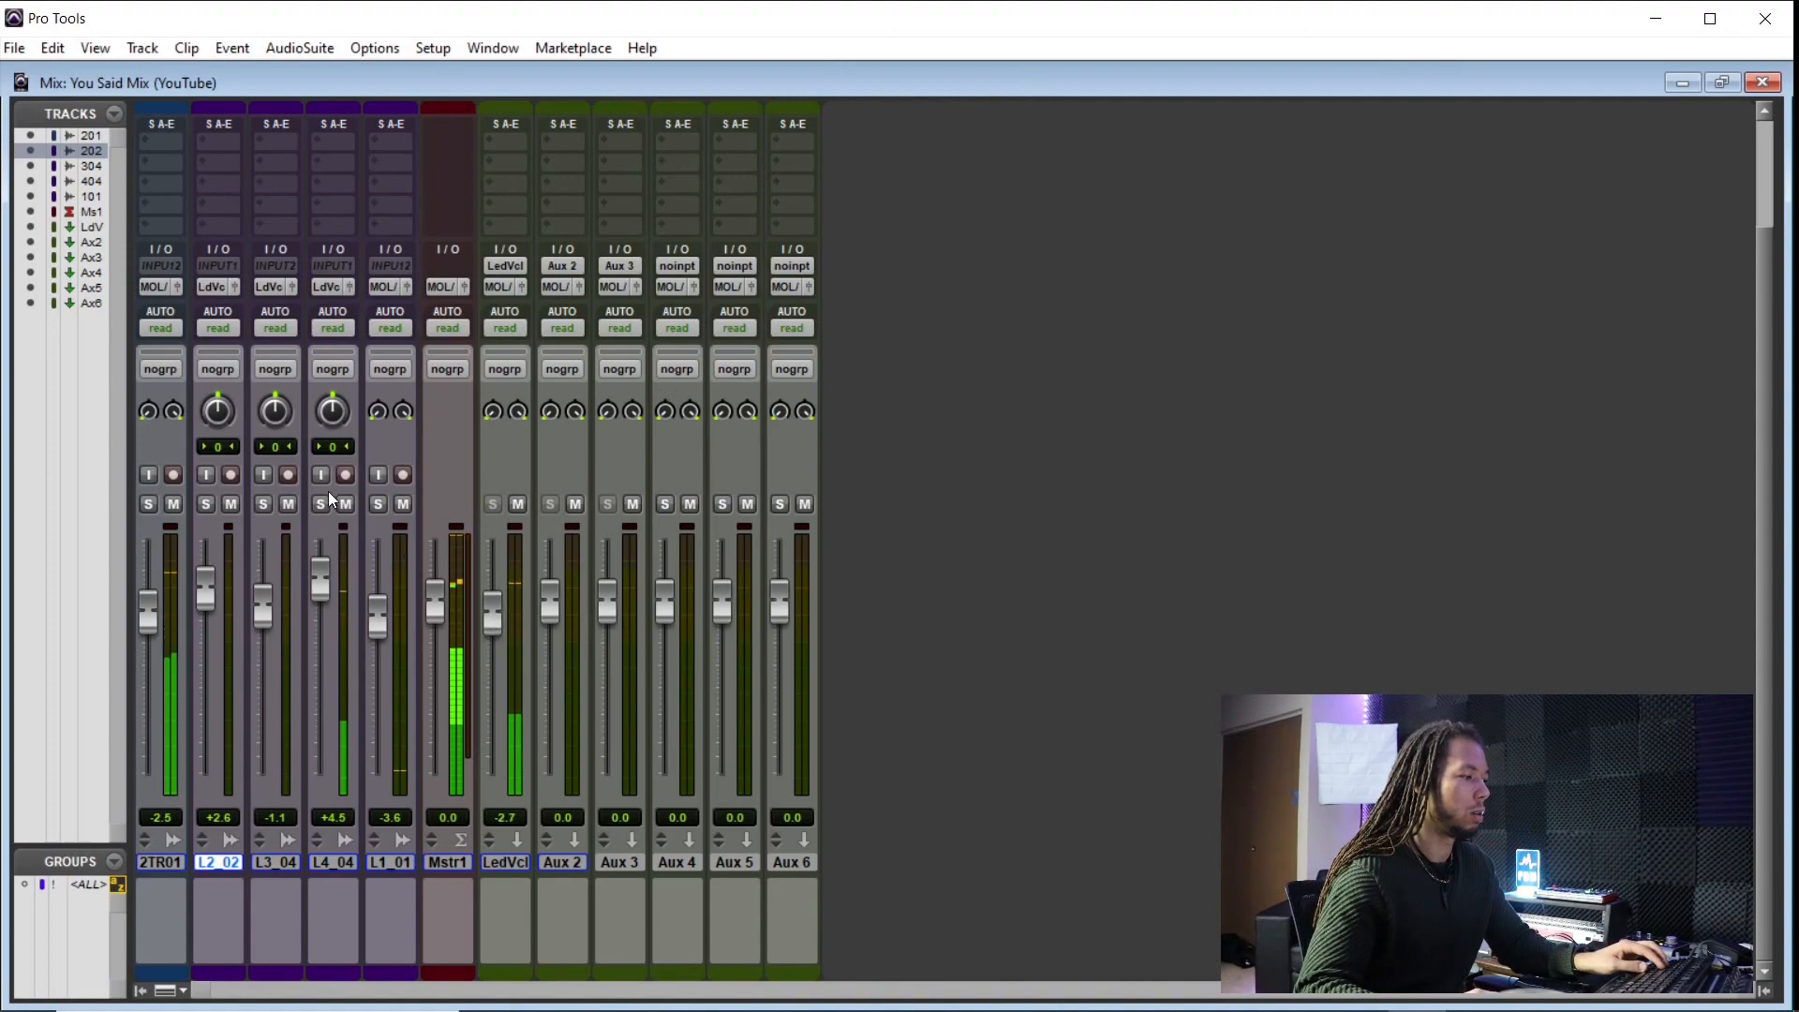
Step: Stop playback, select the three vocal phrases on Lead 4-cm_04 from about 0:33.7 to 0:52.8, and solo that track
key("ctrl+equal")
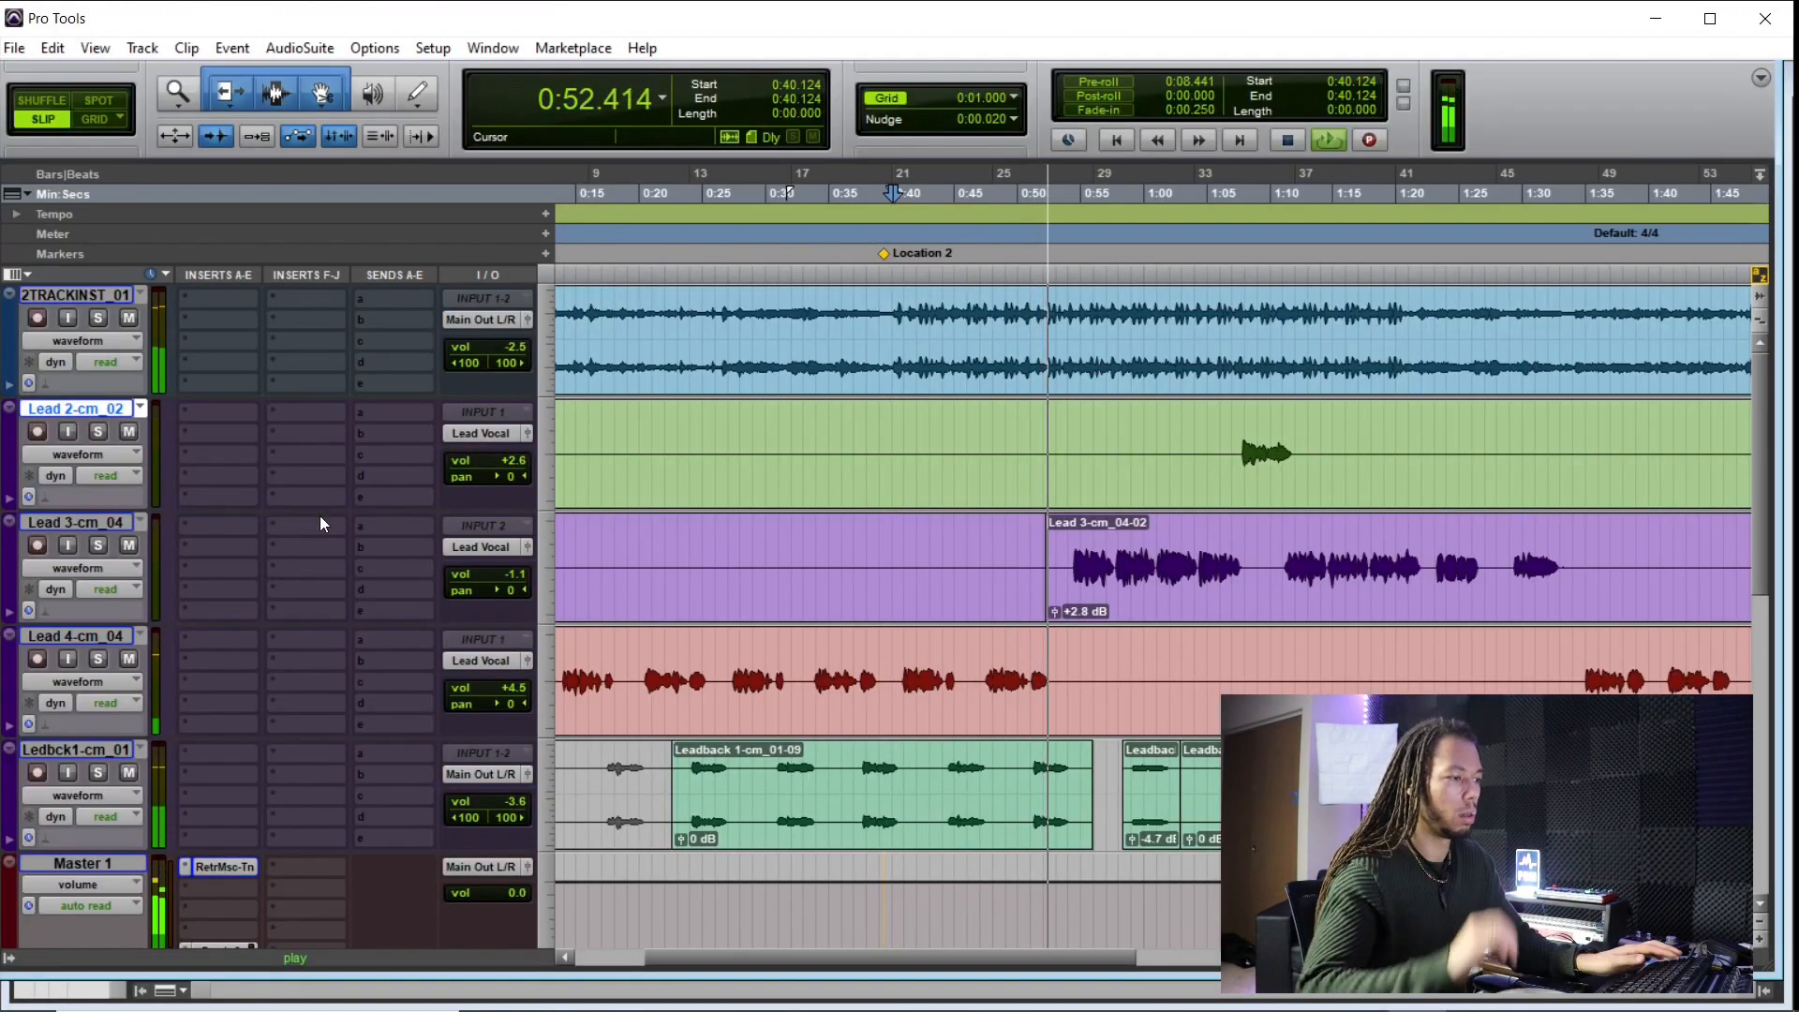
key("space")
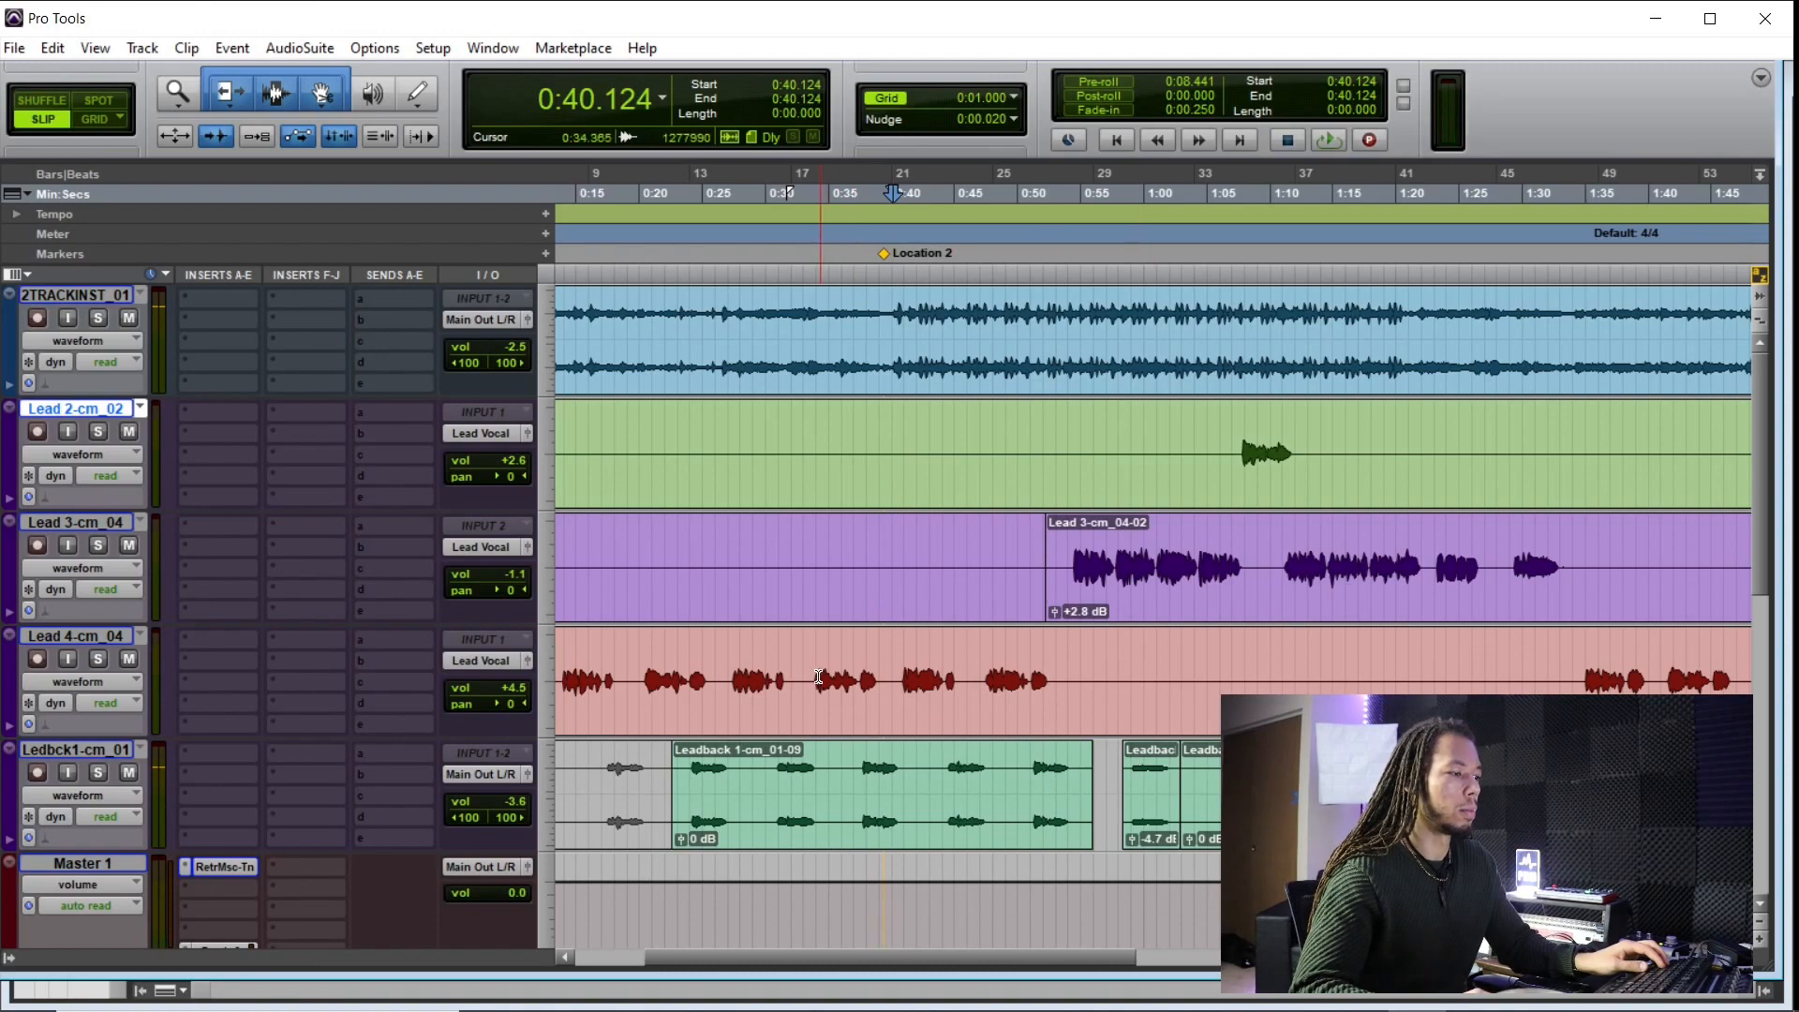
left_click_drag(882, 676, 1050, 672)
scroll(947, 731, "down", 1)
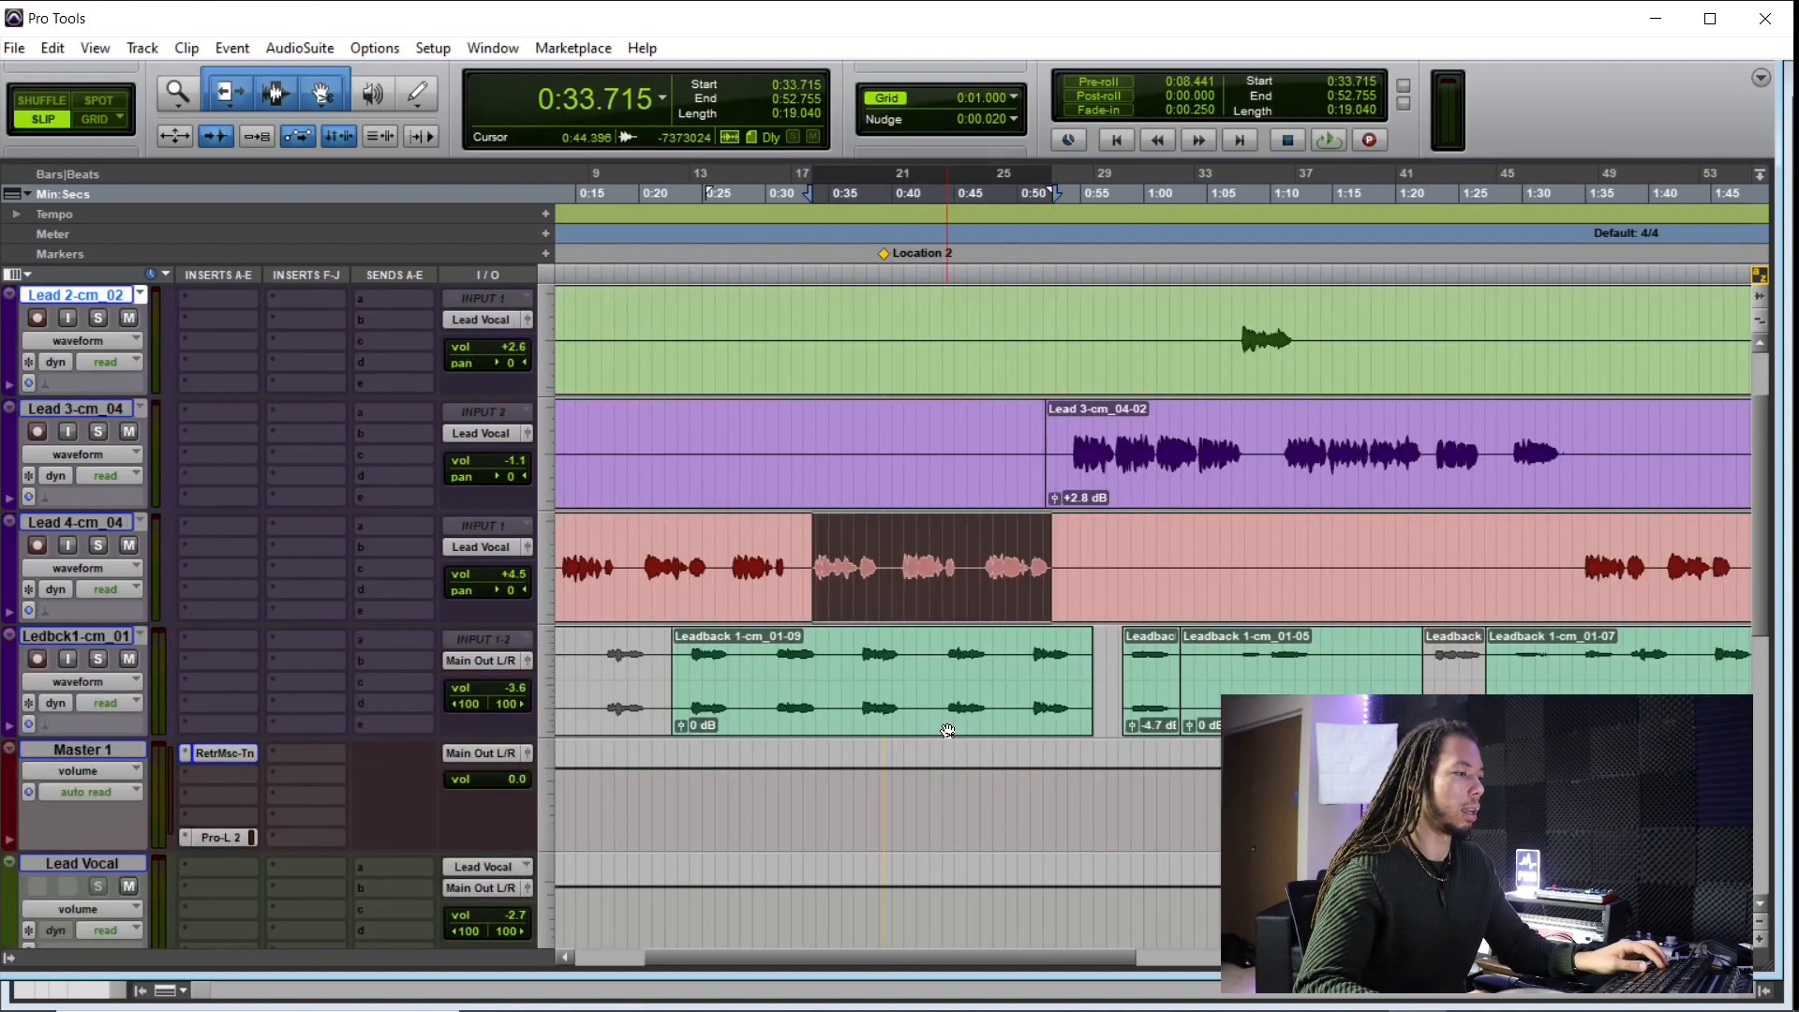
scroll(949, 727, "up", 1)
key("ctrl+equal")
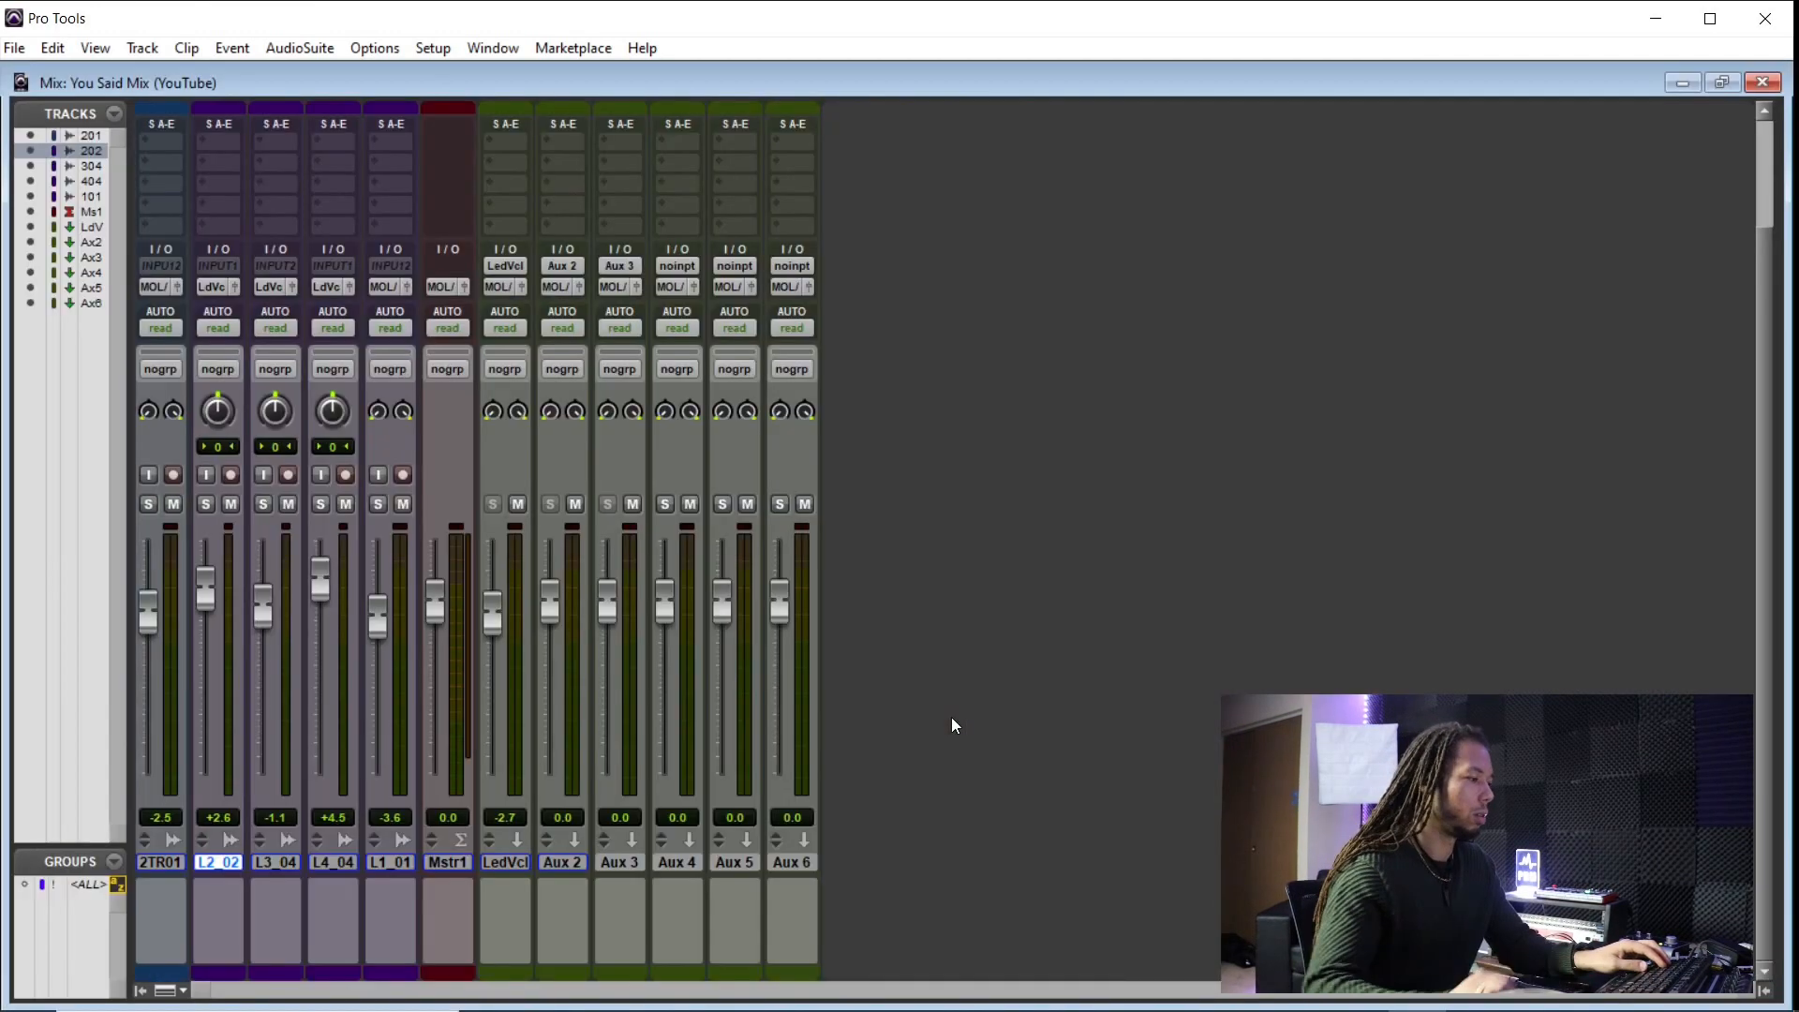
left_click(325, 504)
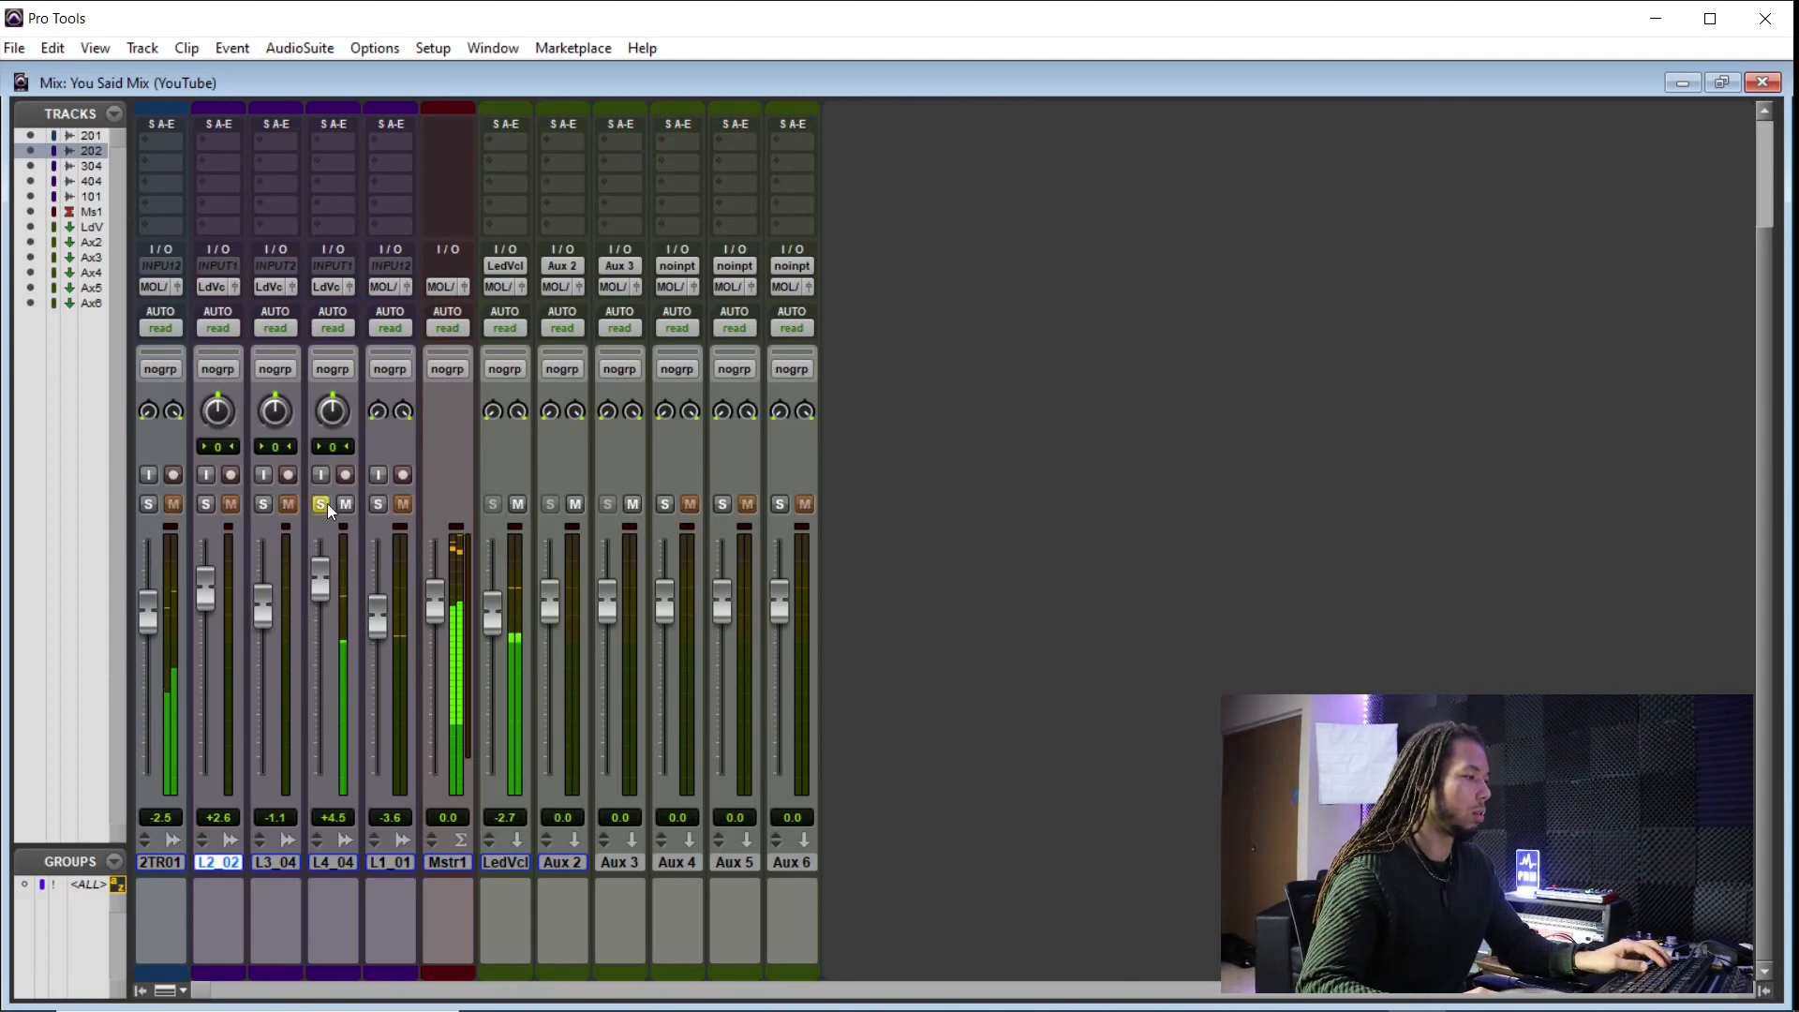
Step: Insert the mono FabFilter Pro-Q 2 equalizer in the first insert slot of the Lead 4-cm_04 track
scroll(313, 195, "up", 2)
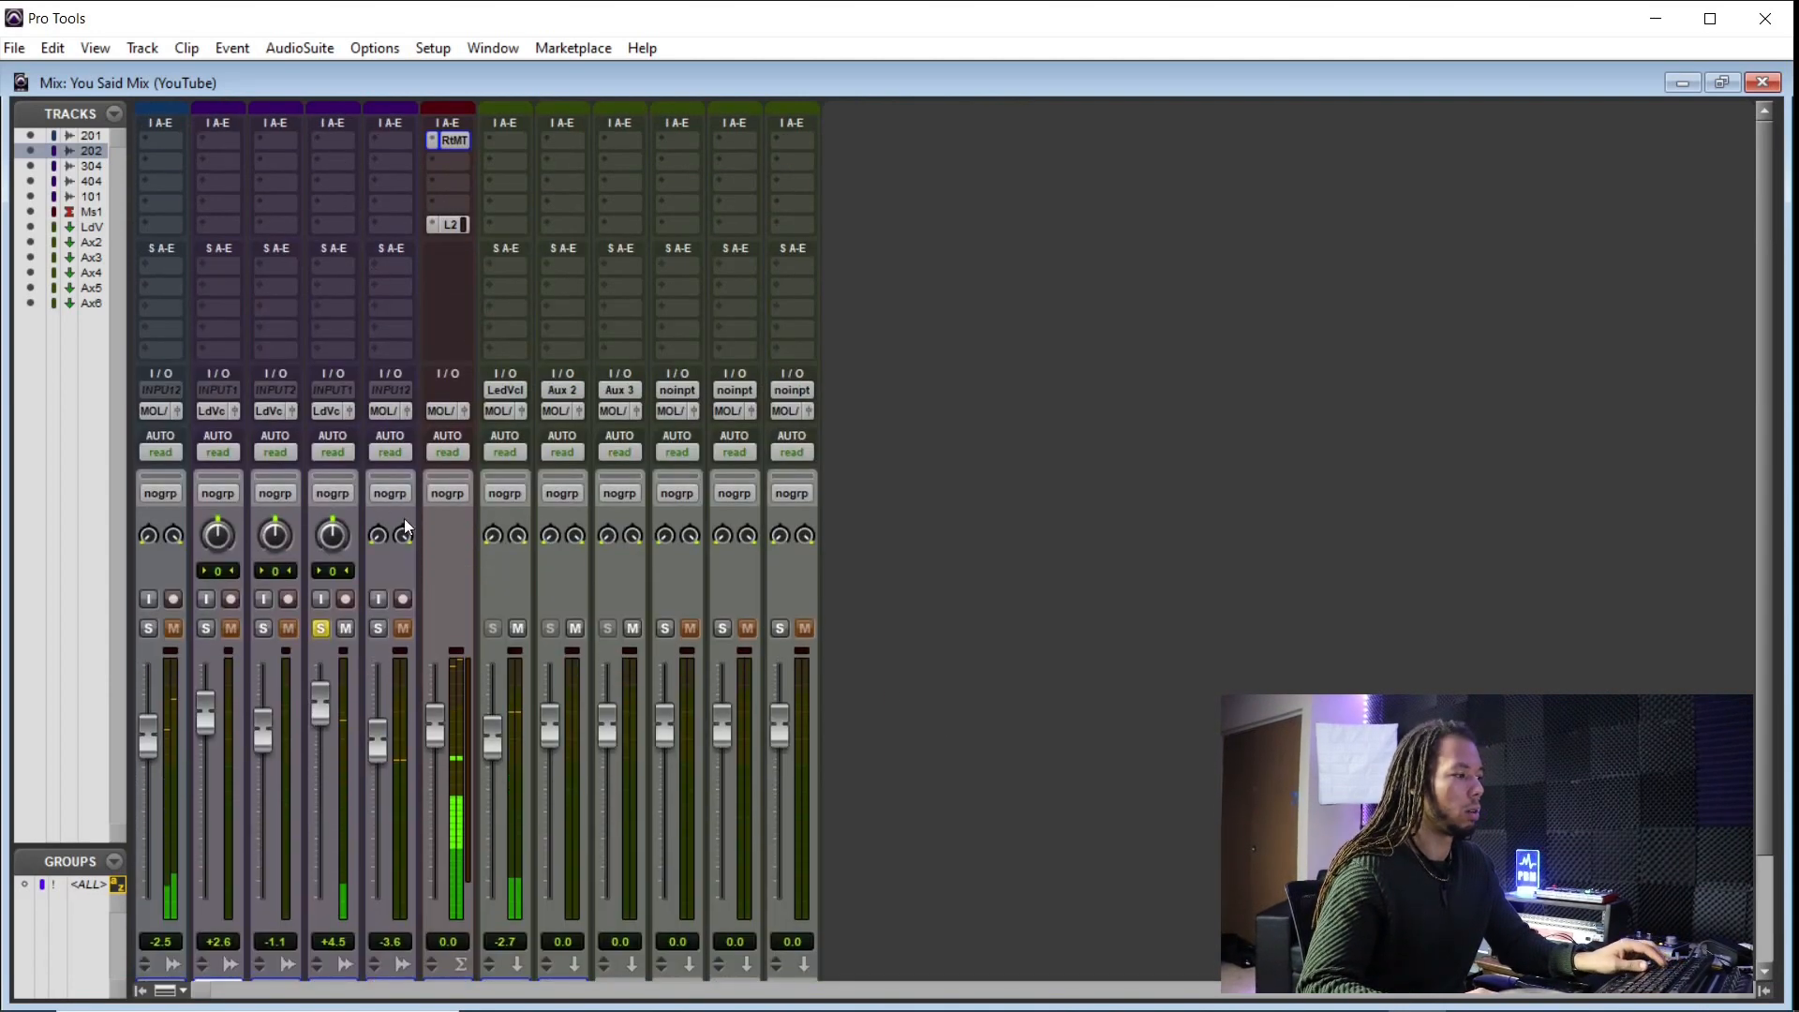
mouse_move(361, 177)
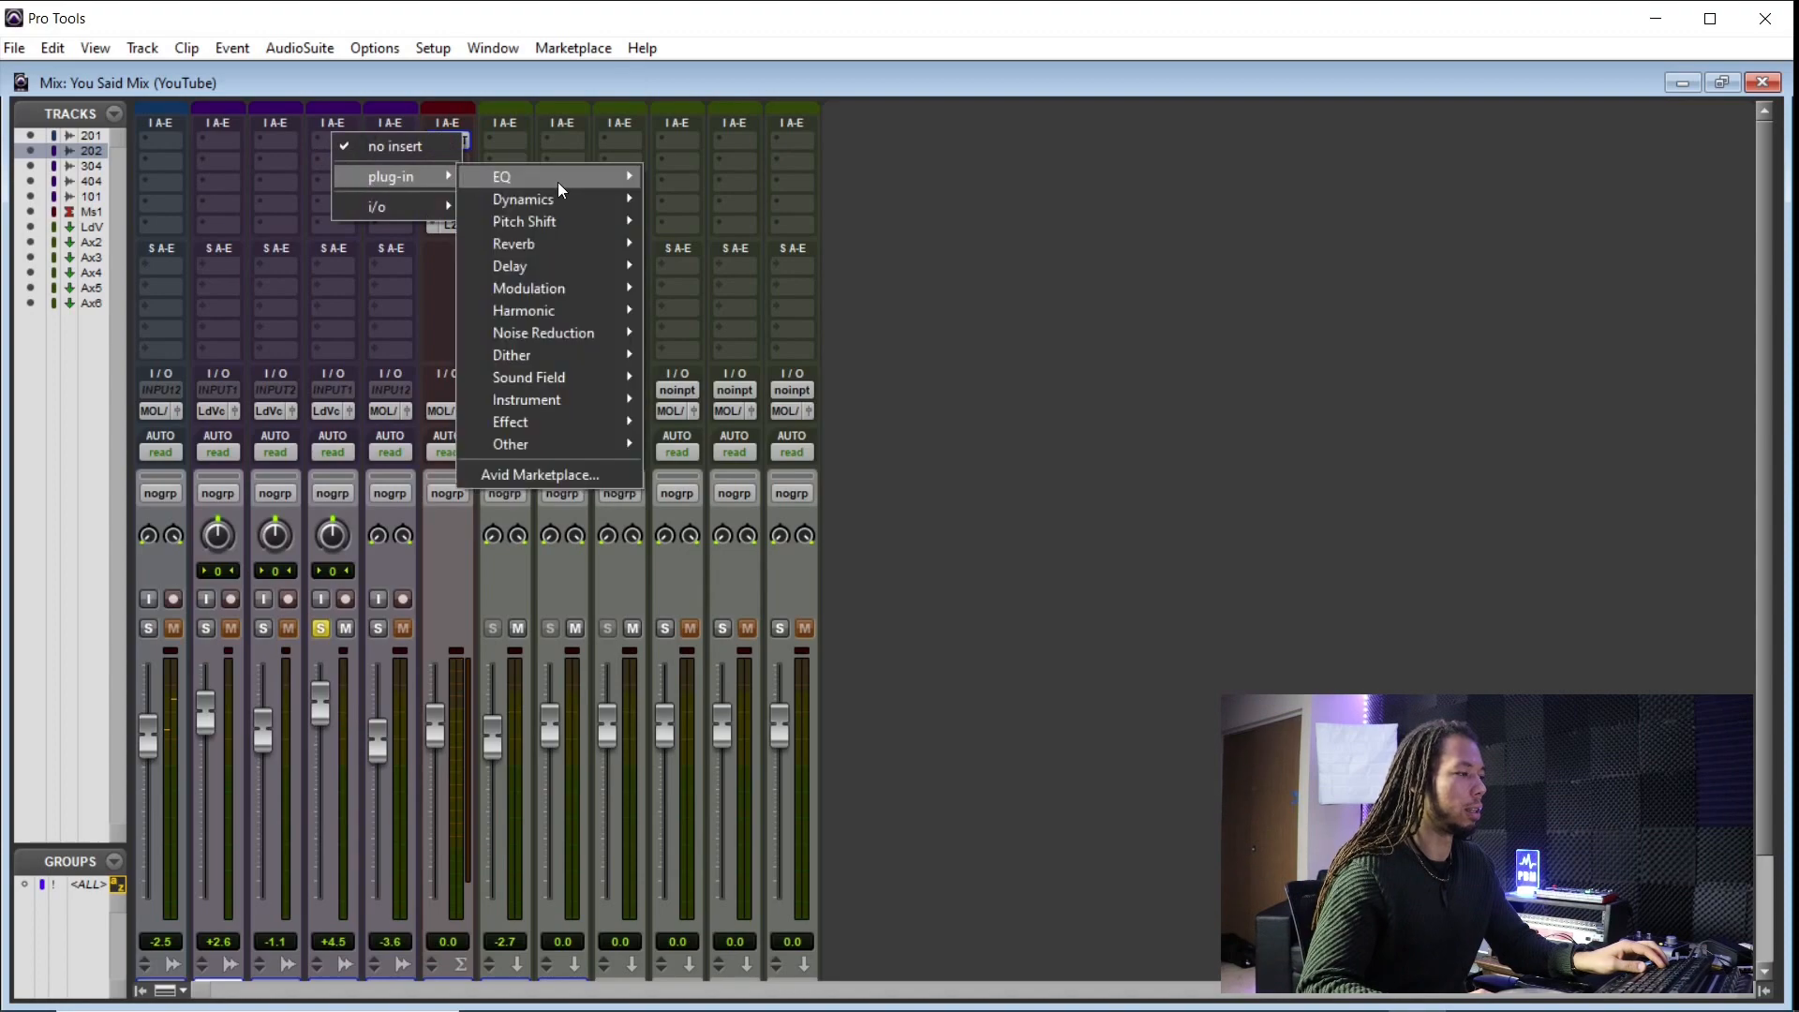
mouse_move(571, 182)
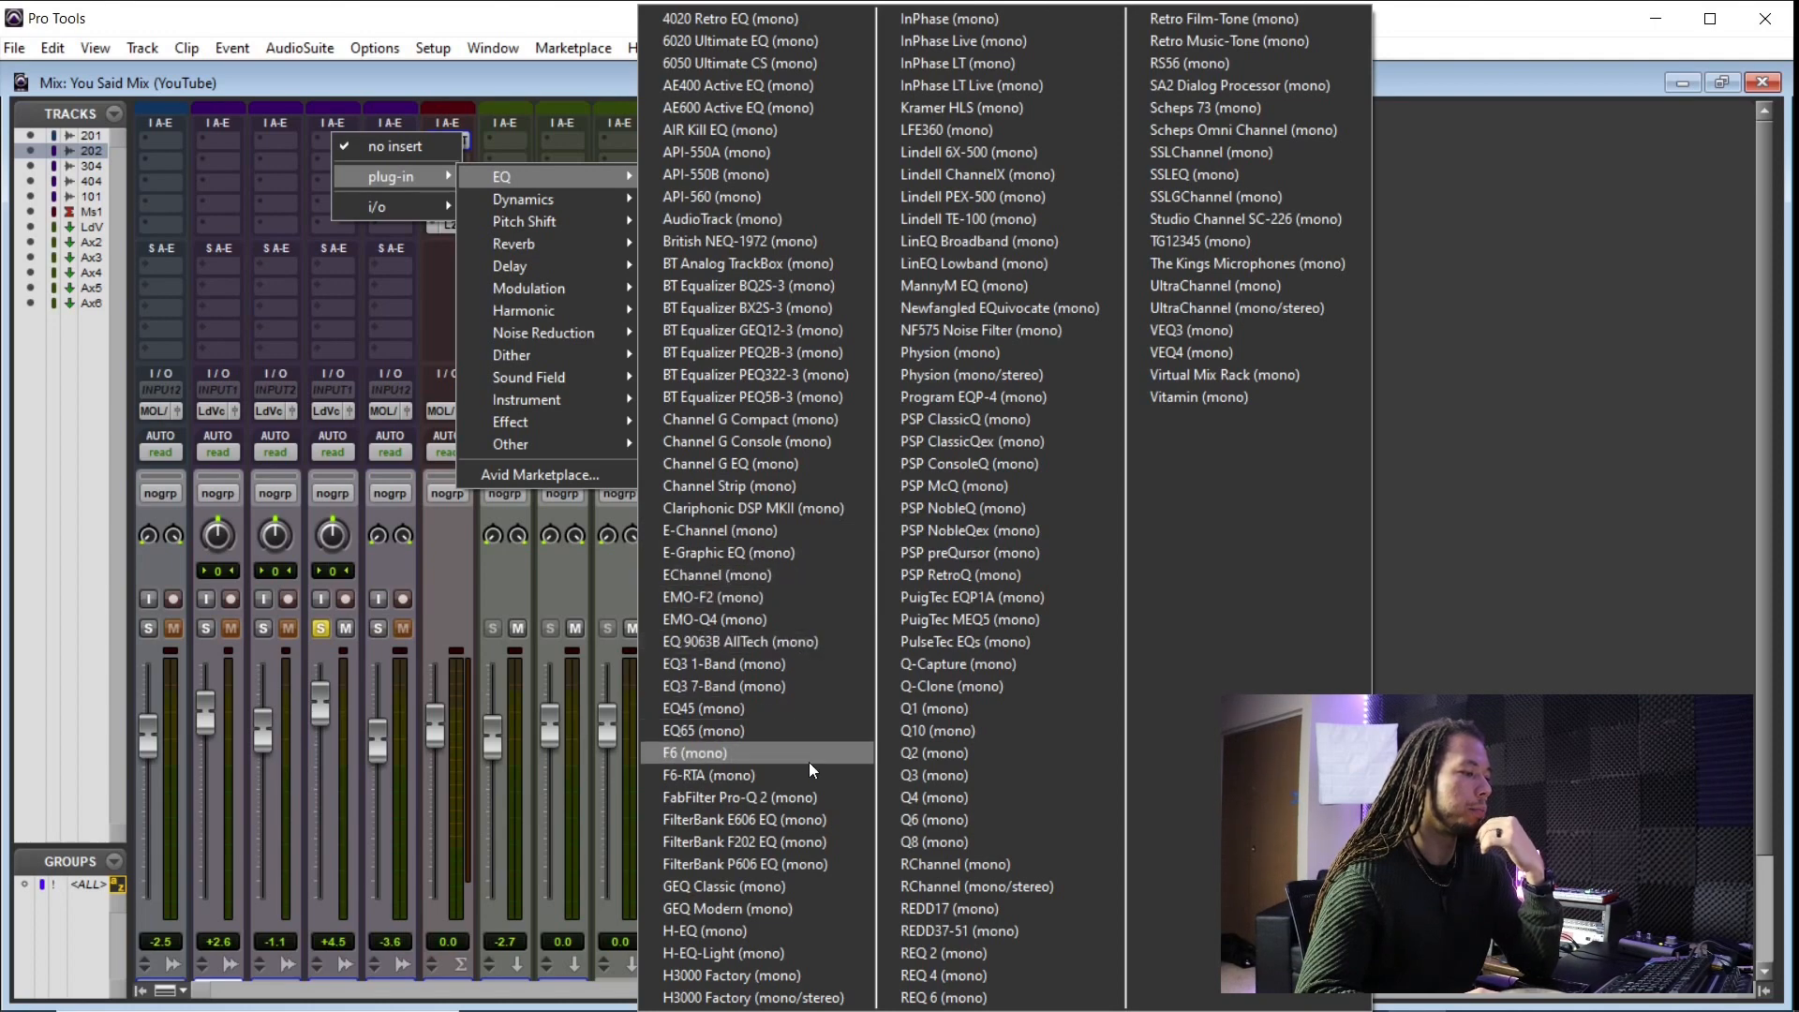
left_click(864, 798)
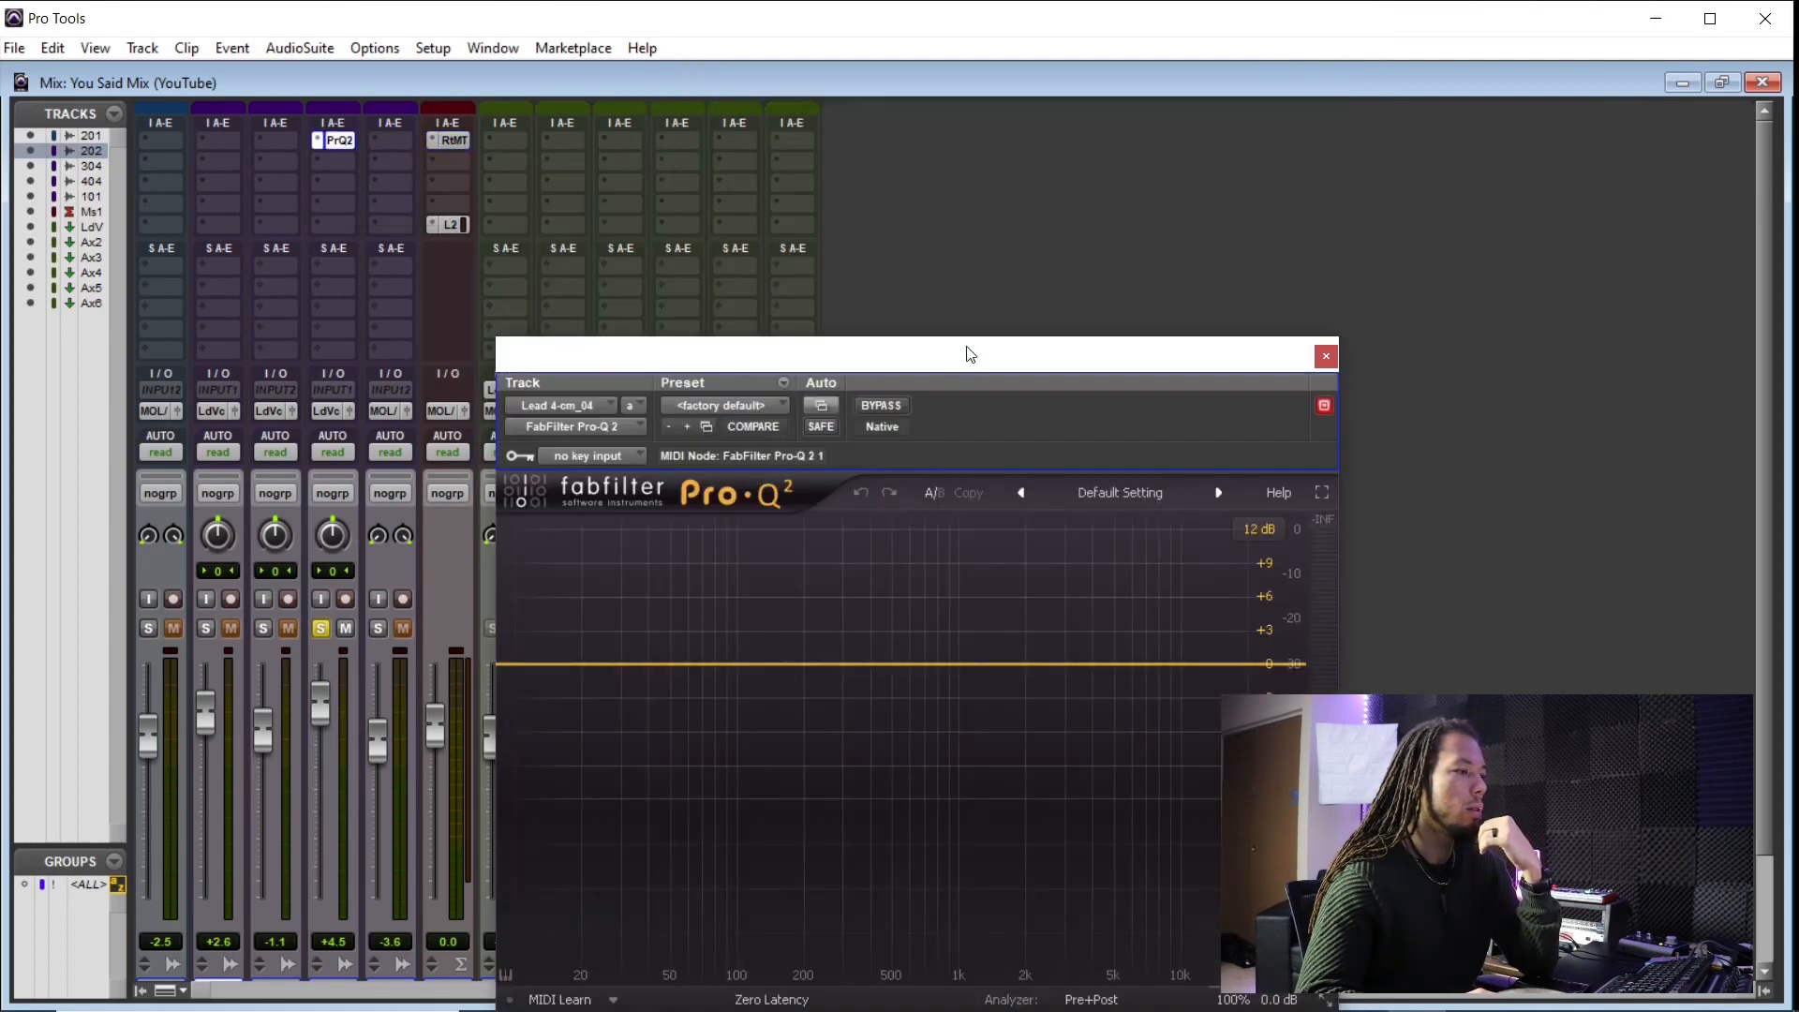
left_click_drag(970, 354, 1153, 192)
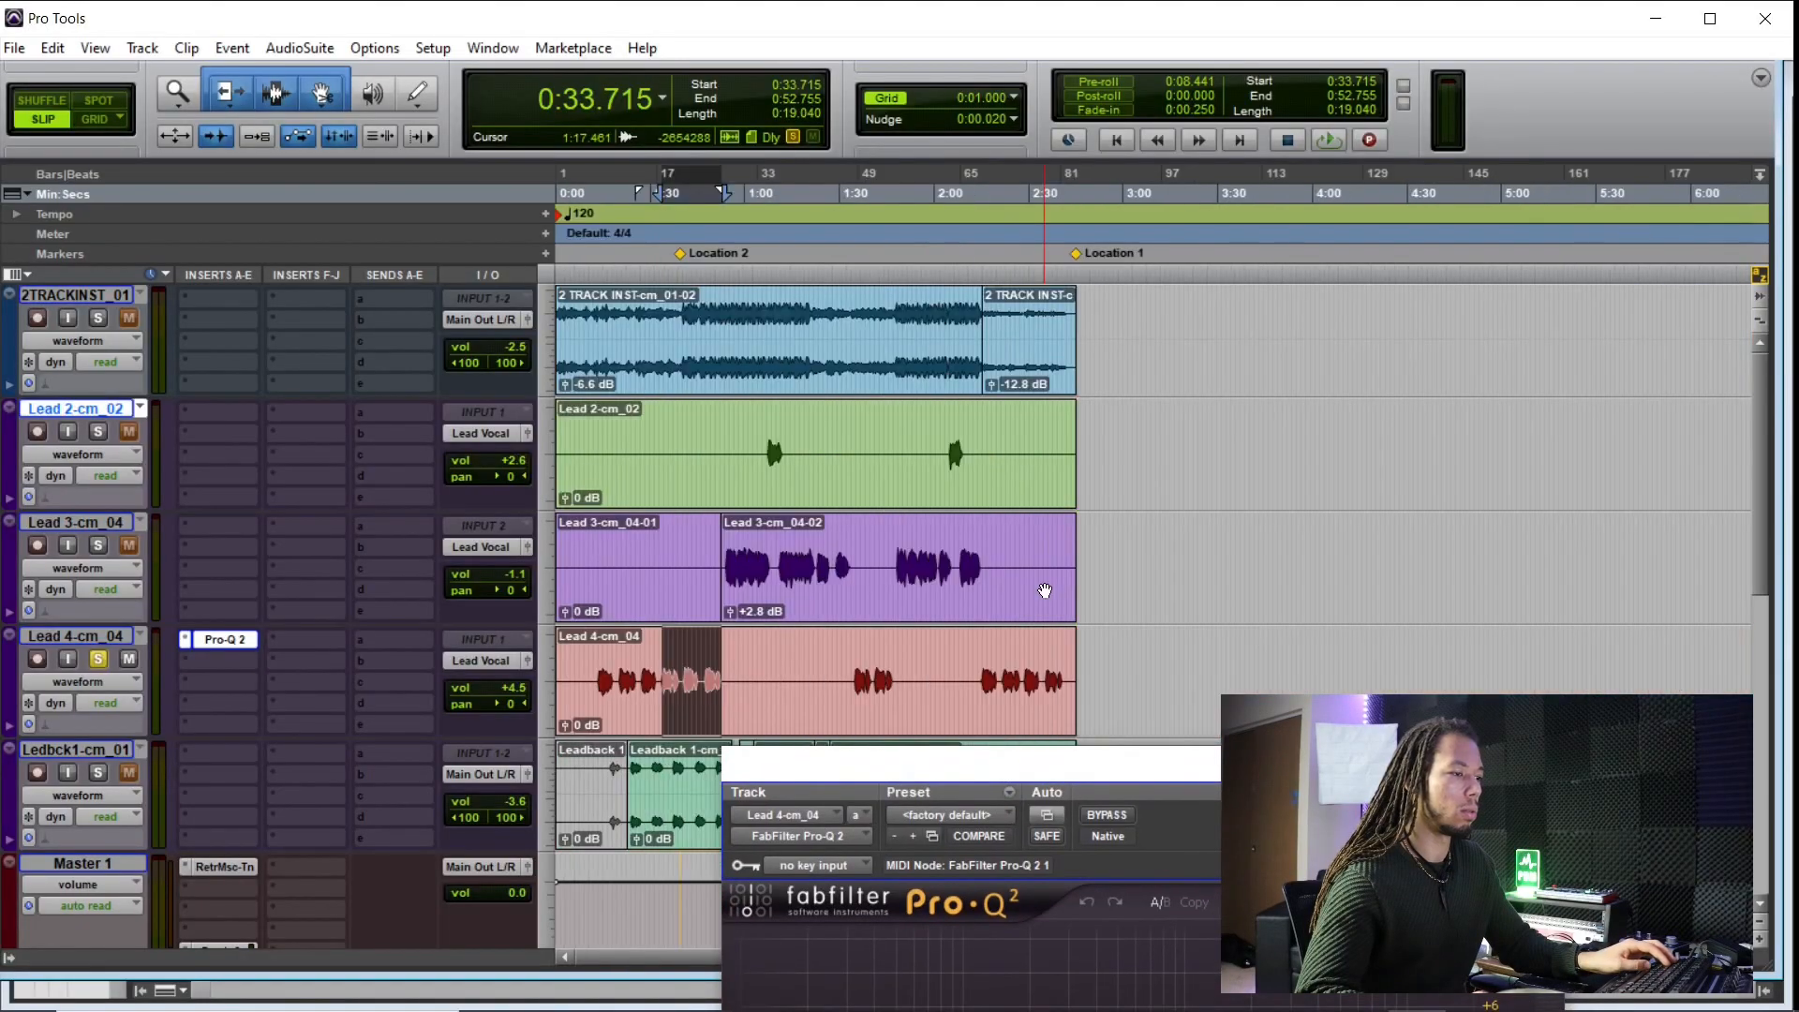
Step: Reselect the three vocal phrases on Lead 4-cm_04 more tightly, from about 0:33.8 to 0:52.4, and move the equalizer window clear of them
key("t")
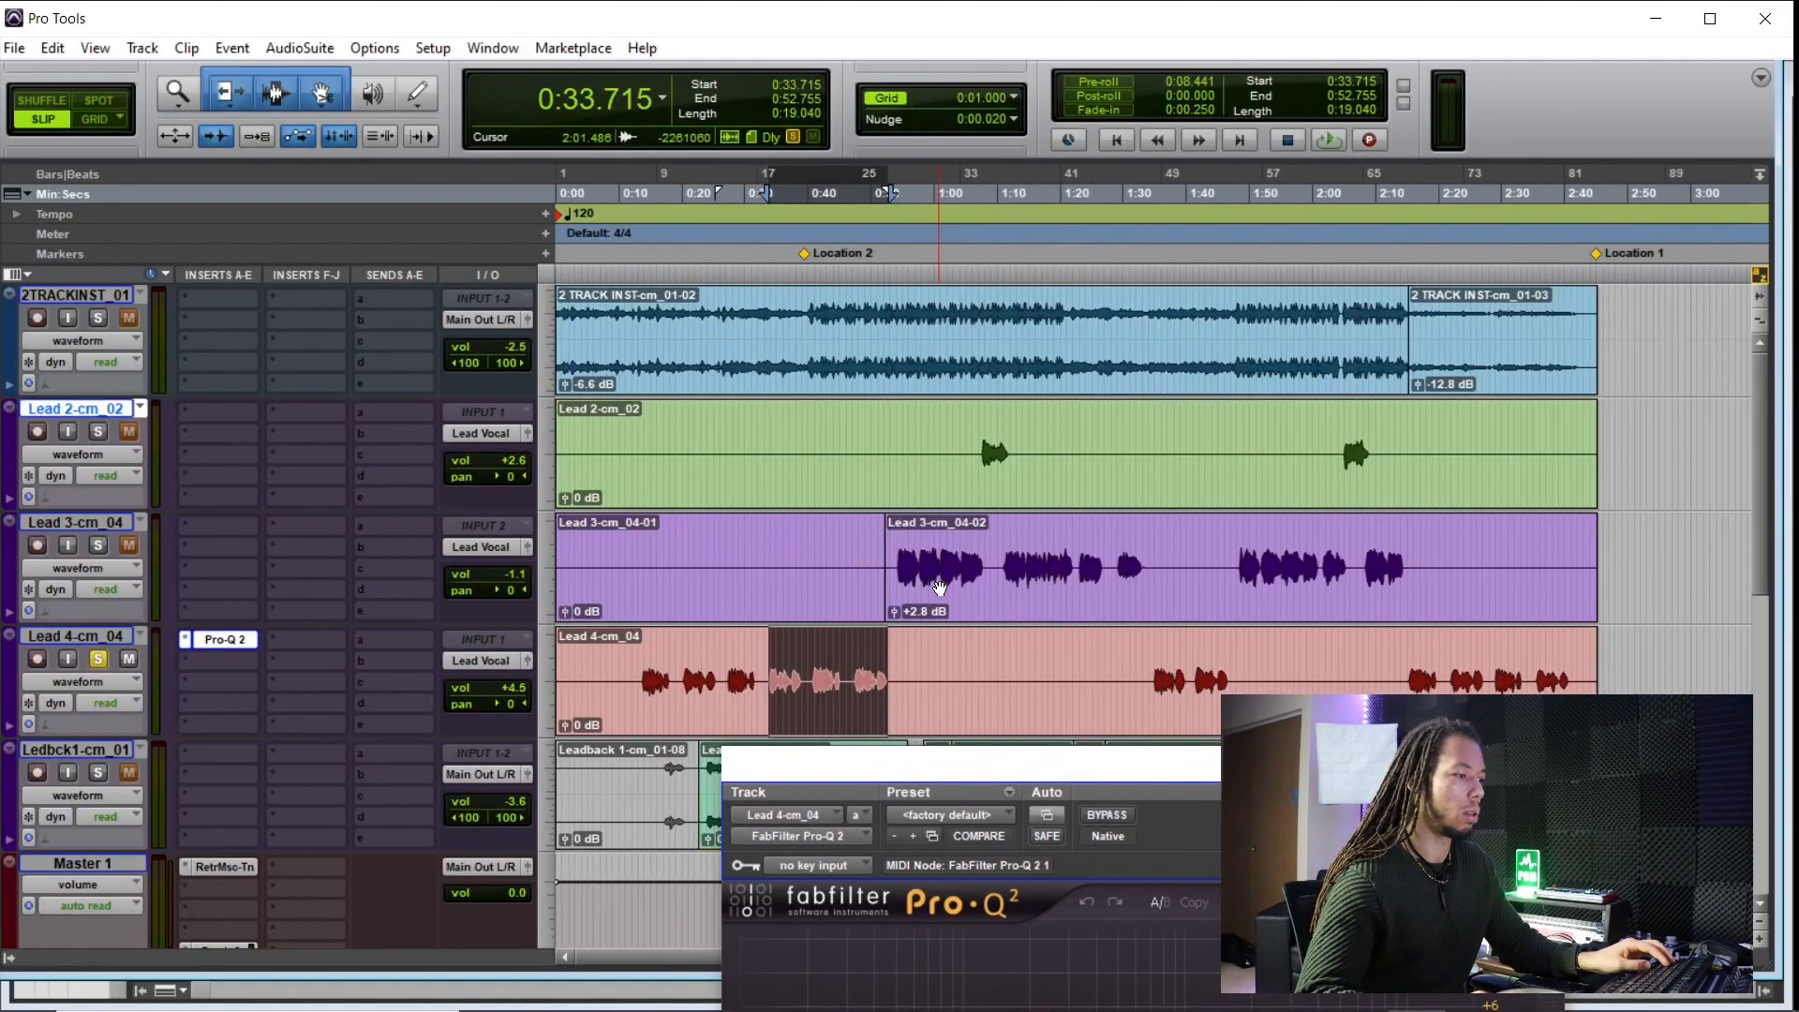
left_click(790, 644)
key("t")
key("t")
key("r")
key("r")
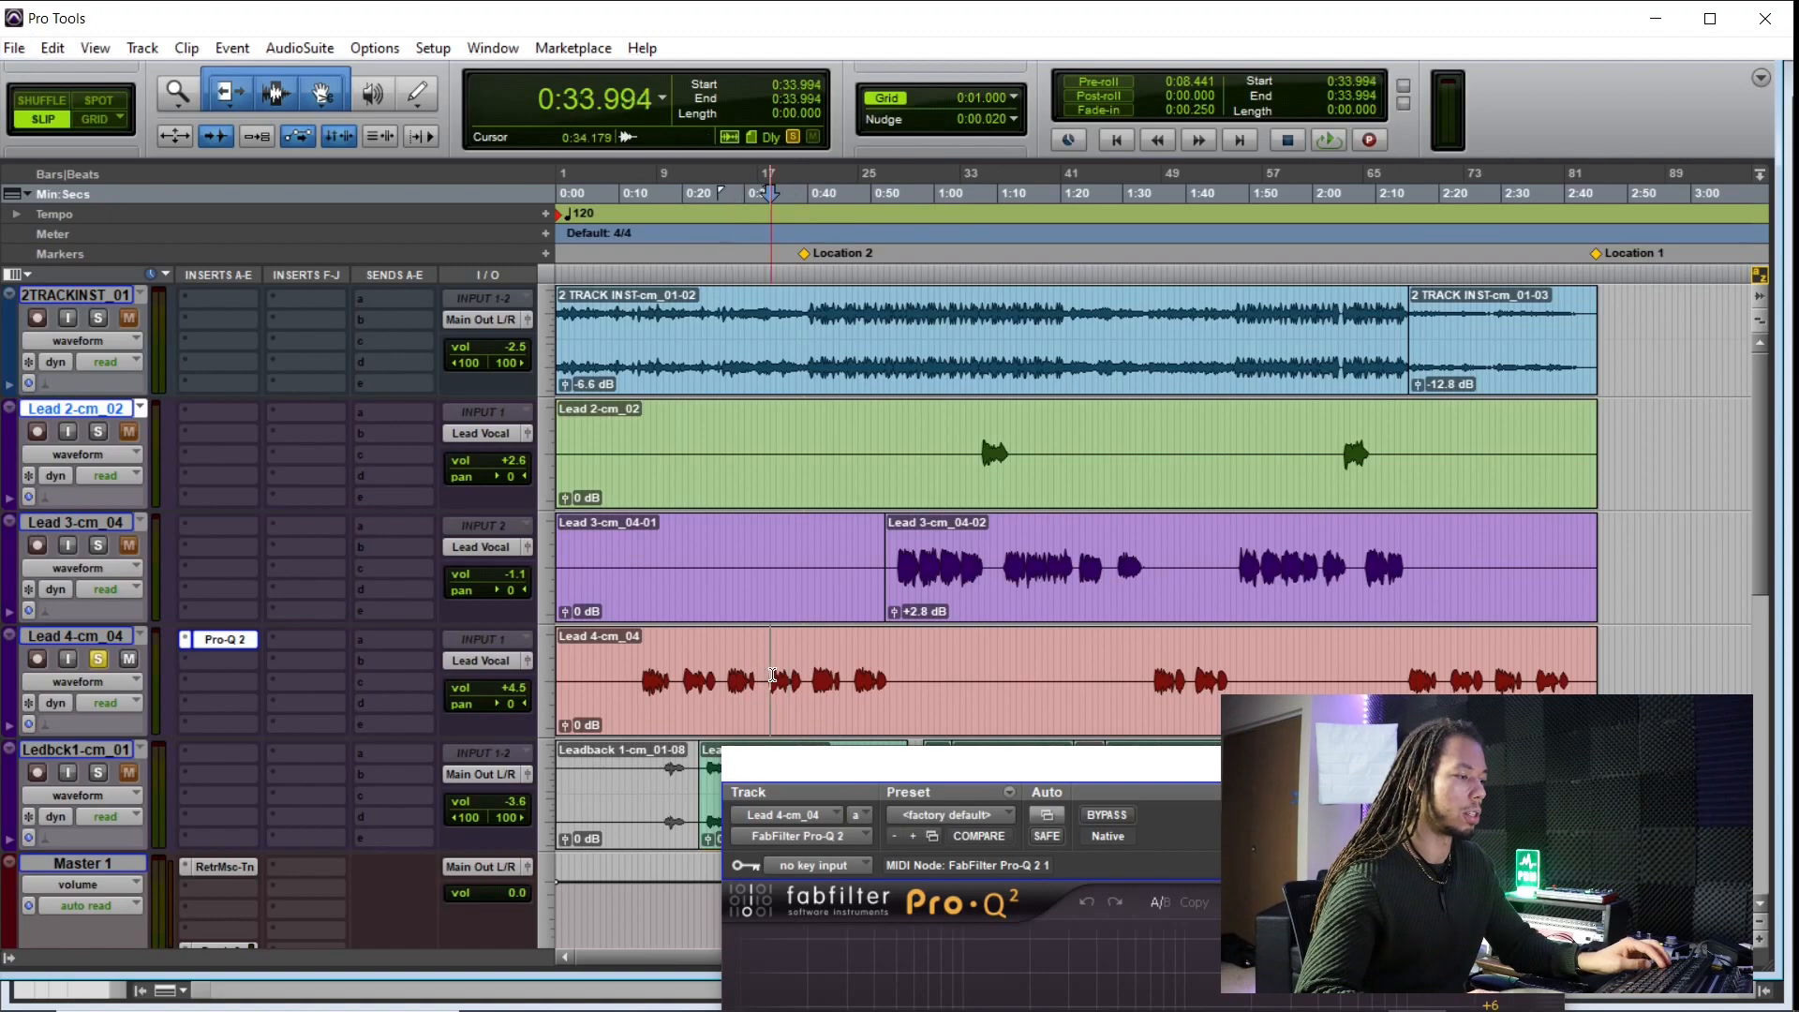
key("t")
key("t")
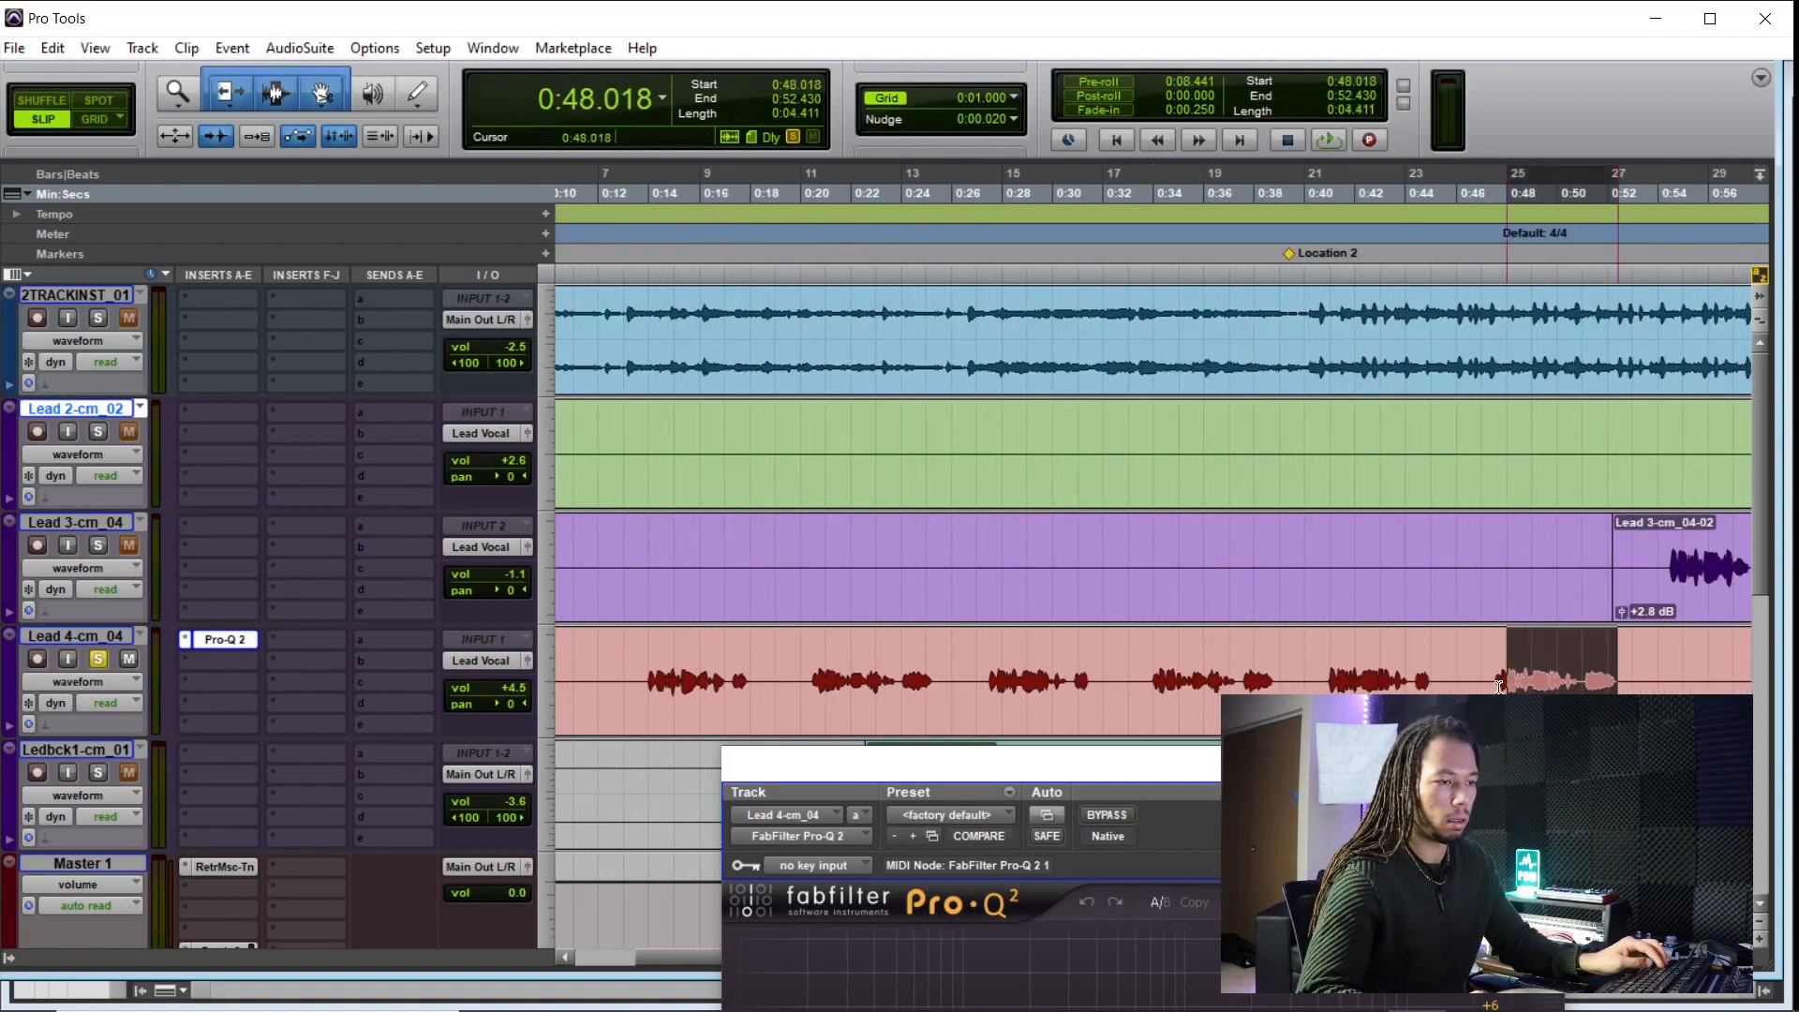
left_click_drag(1499, 687, 1148, 688)
left_click_drag(1144, 757, 592, 182)
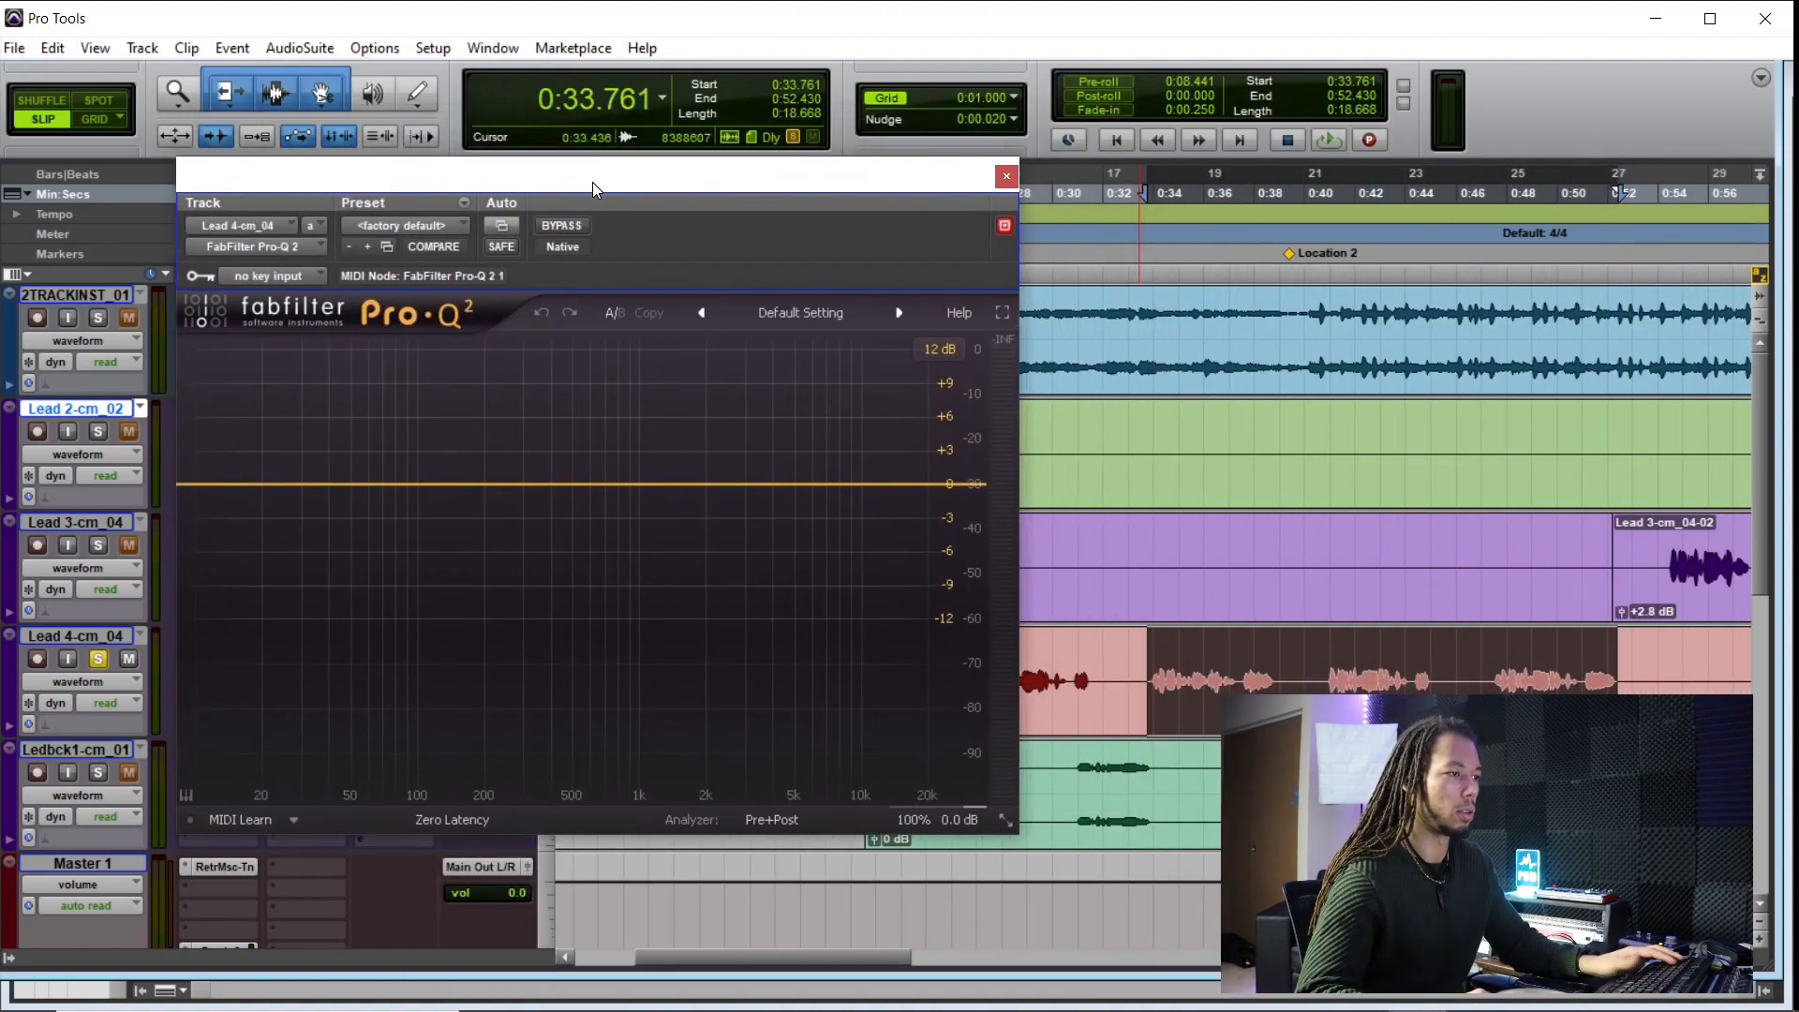
Step: Play the selected vocal phrases briefly and examine their frequency spectrum in the equalizer's analyzer
key("space")
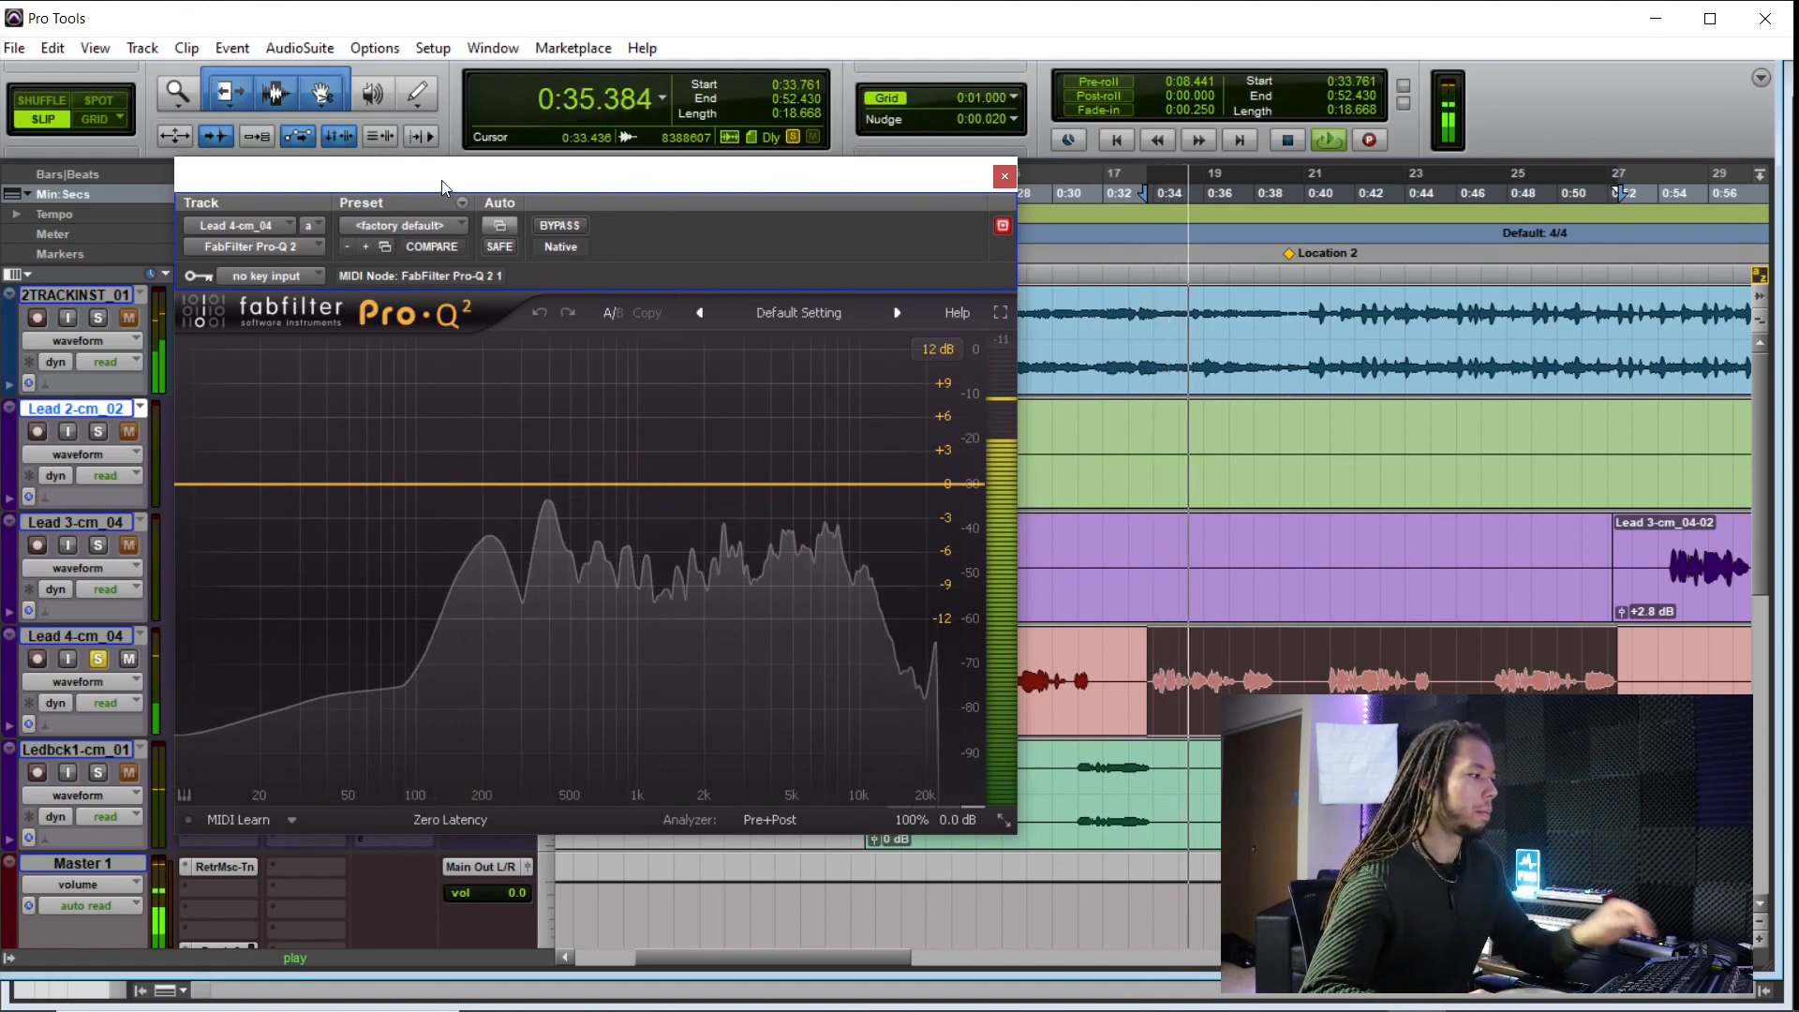
left_click_drag(477, 174, 622, 177)
key("space")
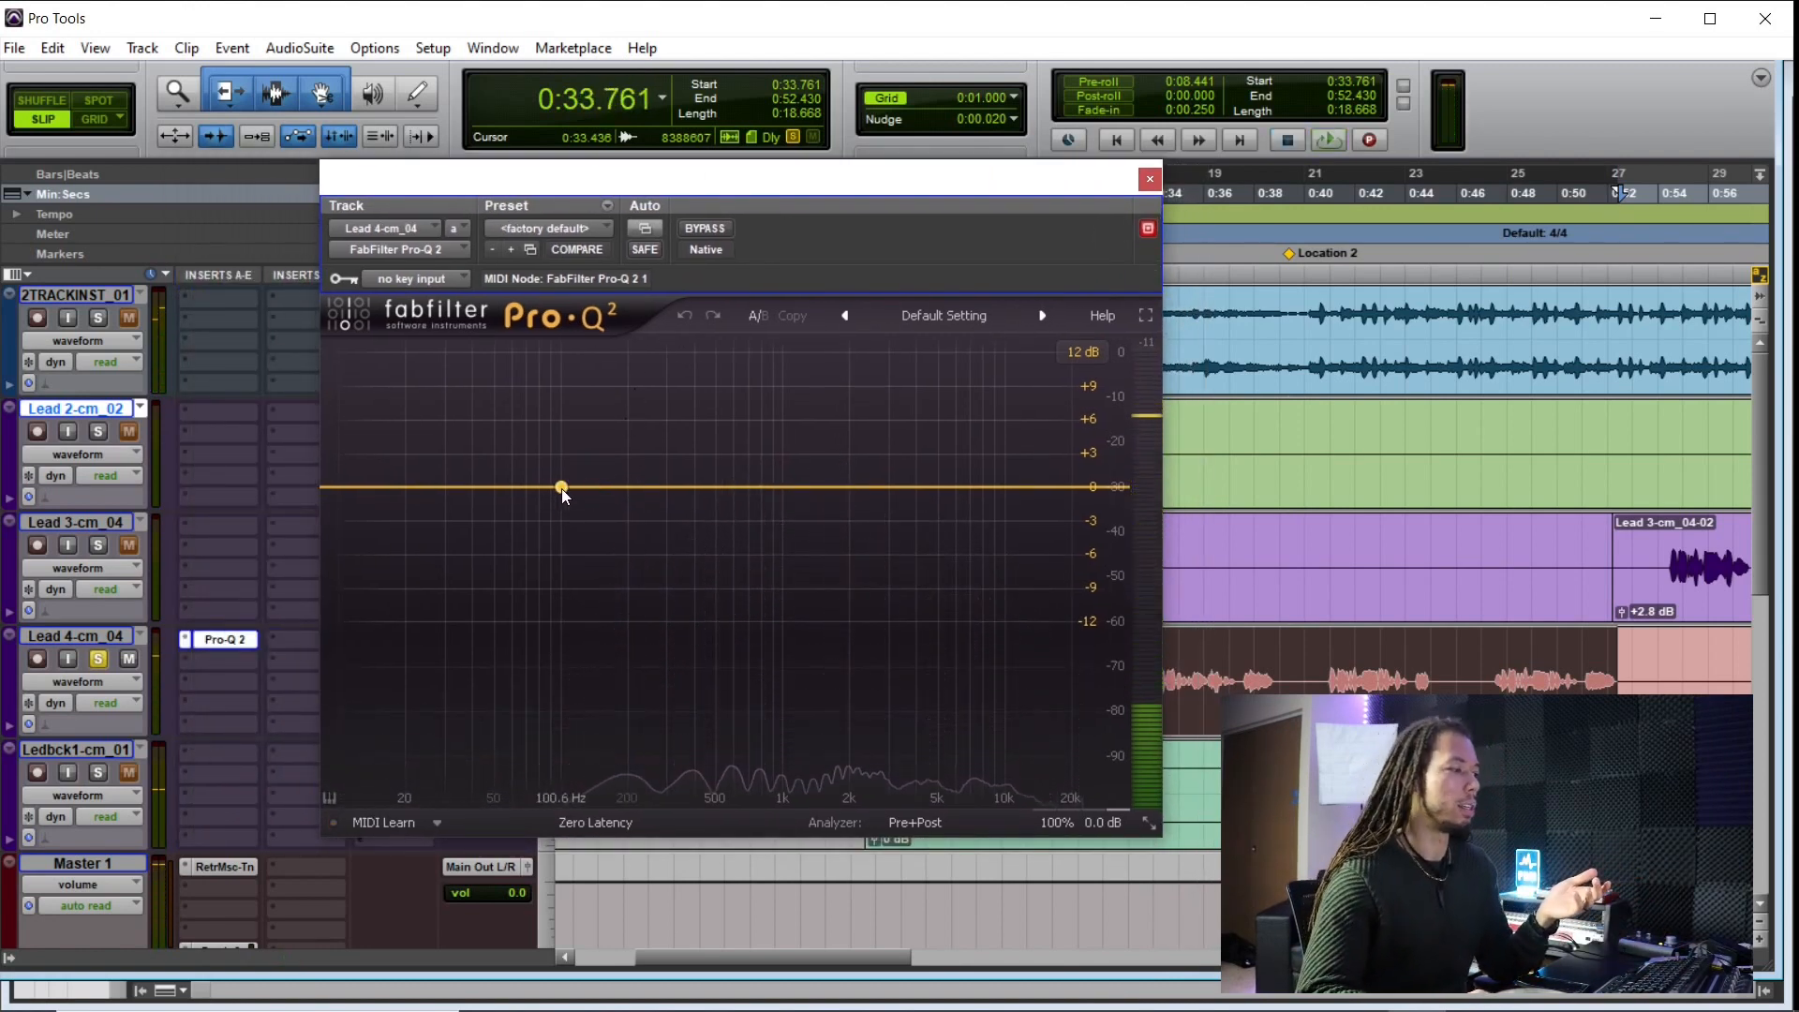
Step: Add a Low Cut band to the equalizer at about 99 Hz with a 36 dB/oct slope
left_click_drag(563, 489, 566, 504)
left_click(399, 711)
left_click(433, 792)
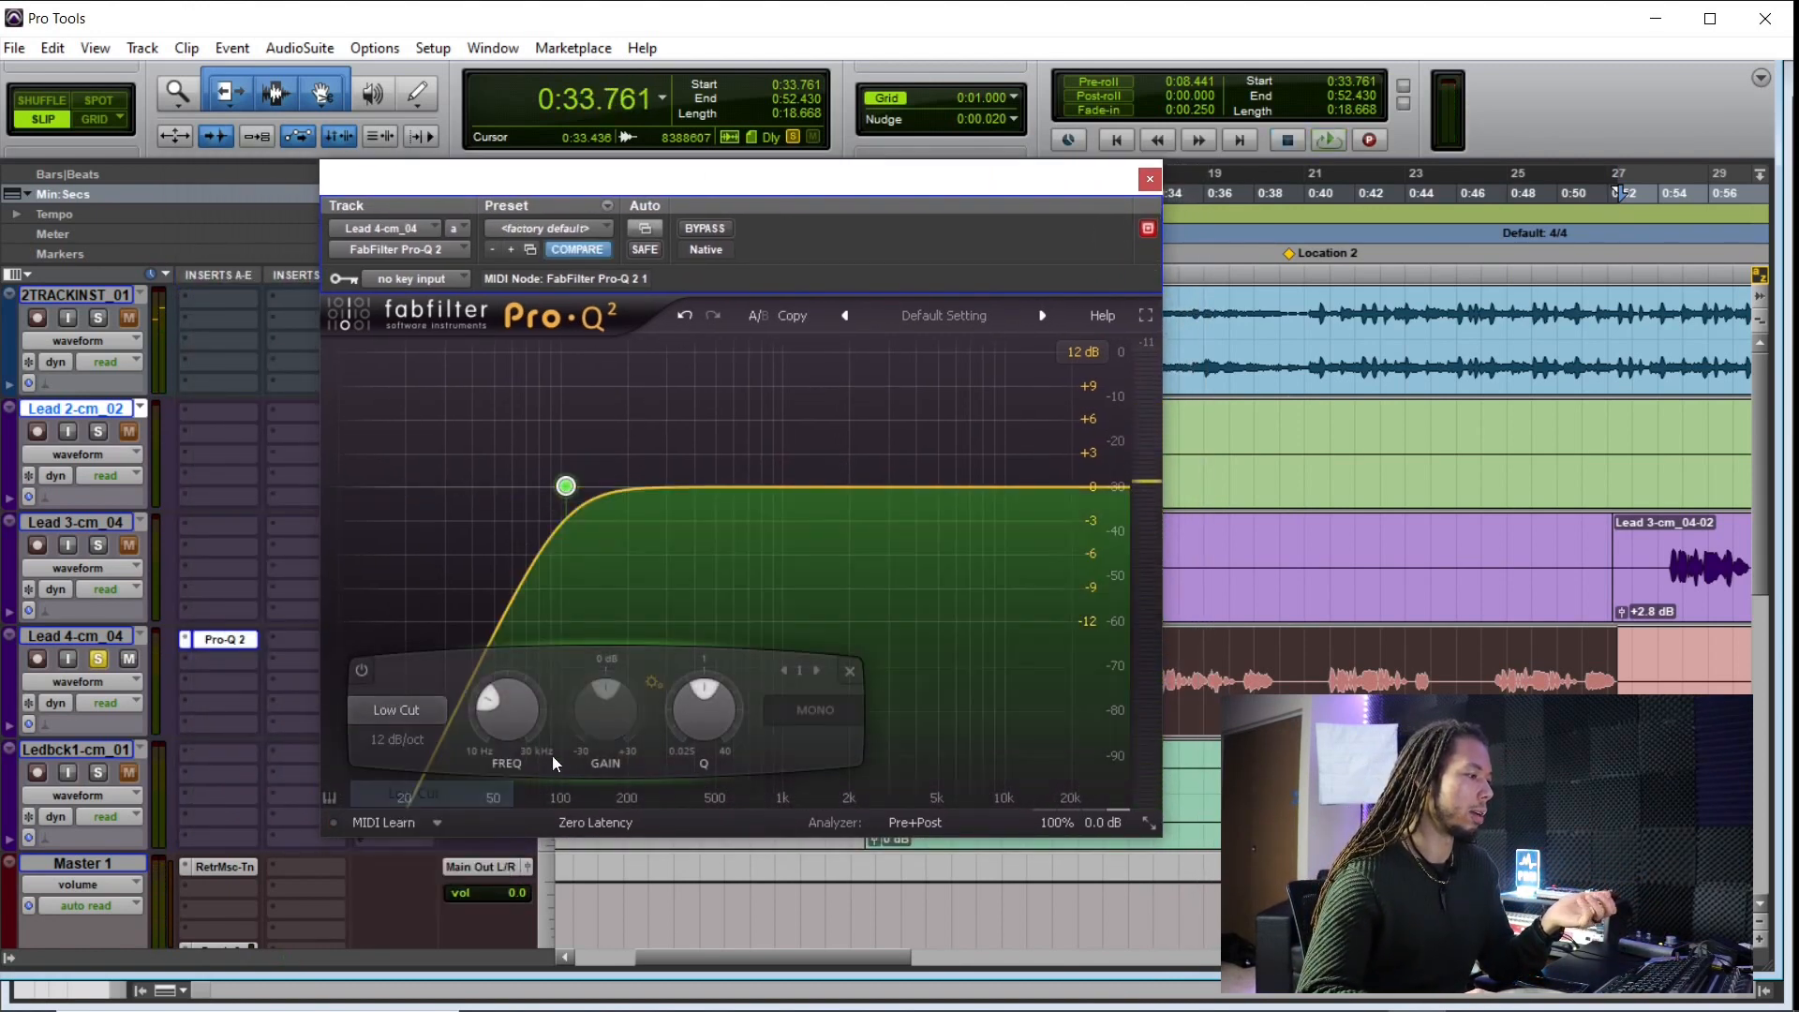
left_click(398, 740)
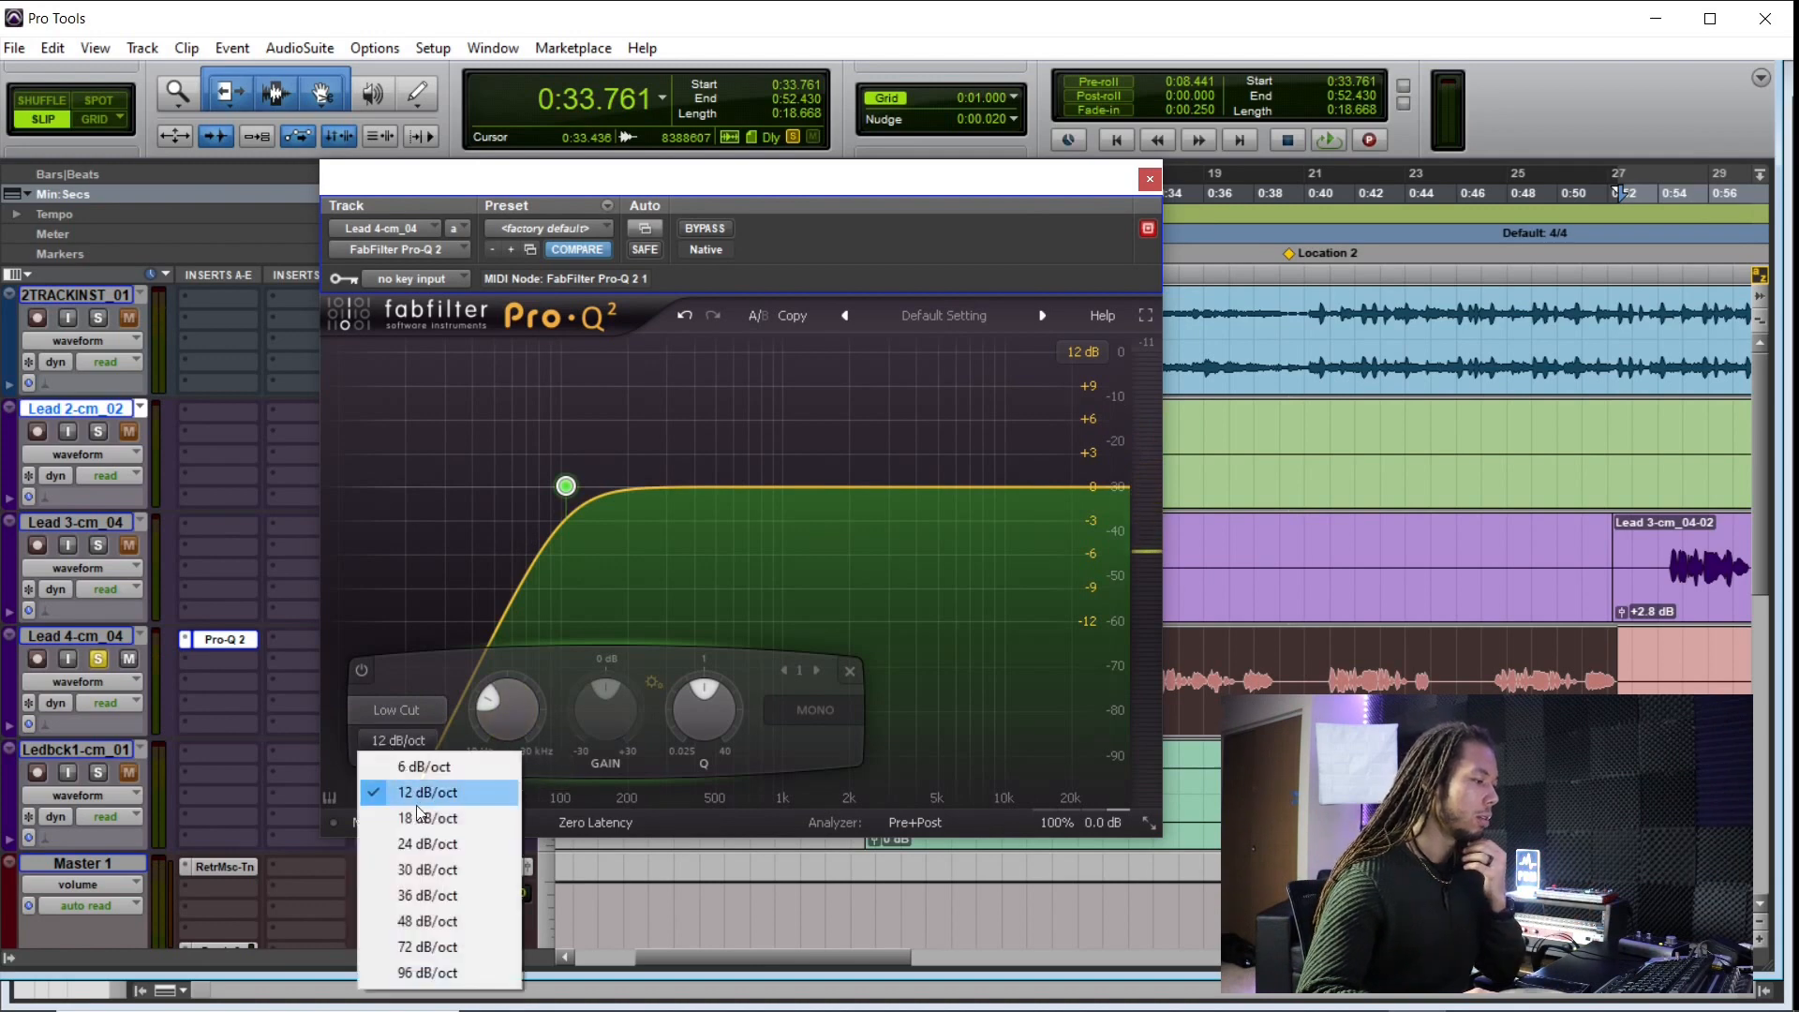
left_click(427, 894)
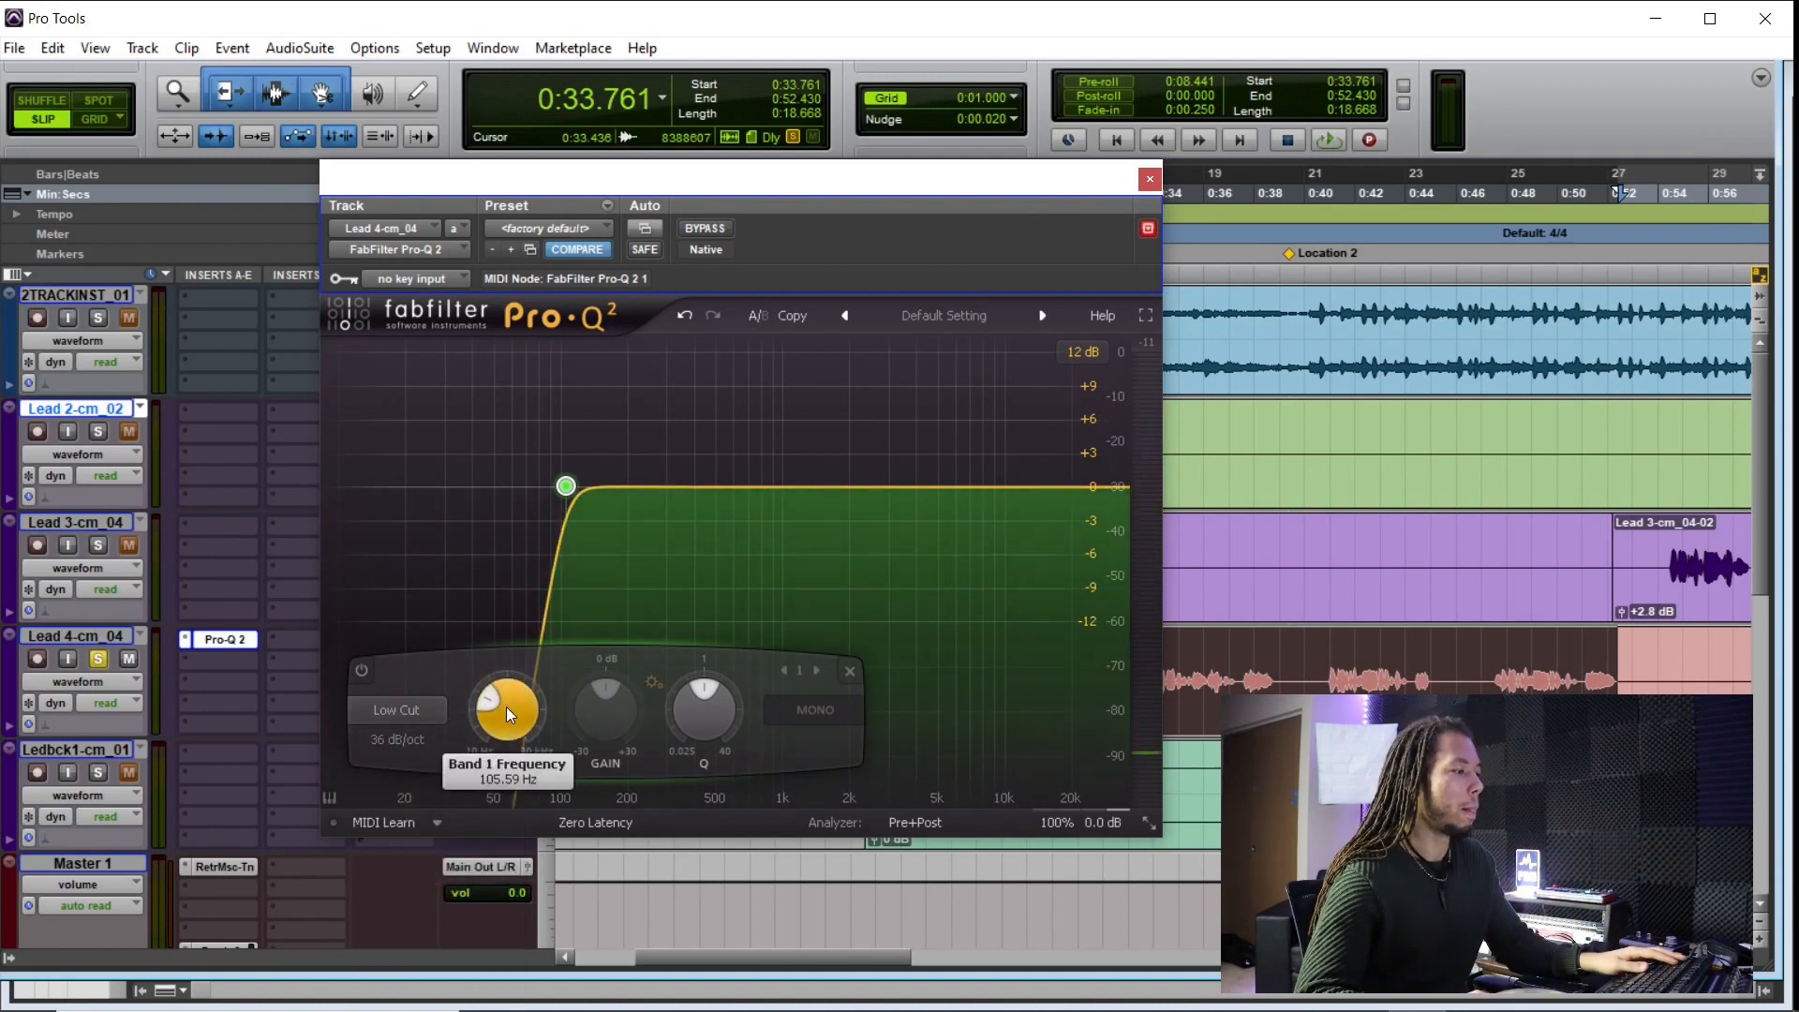
scroll(506, 707, "down", 2)
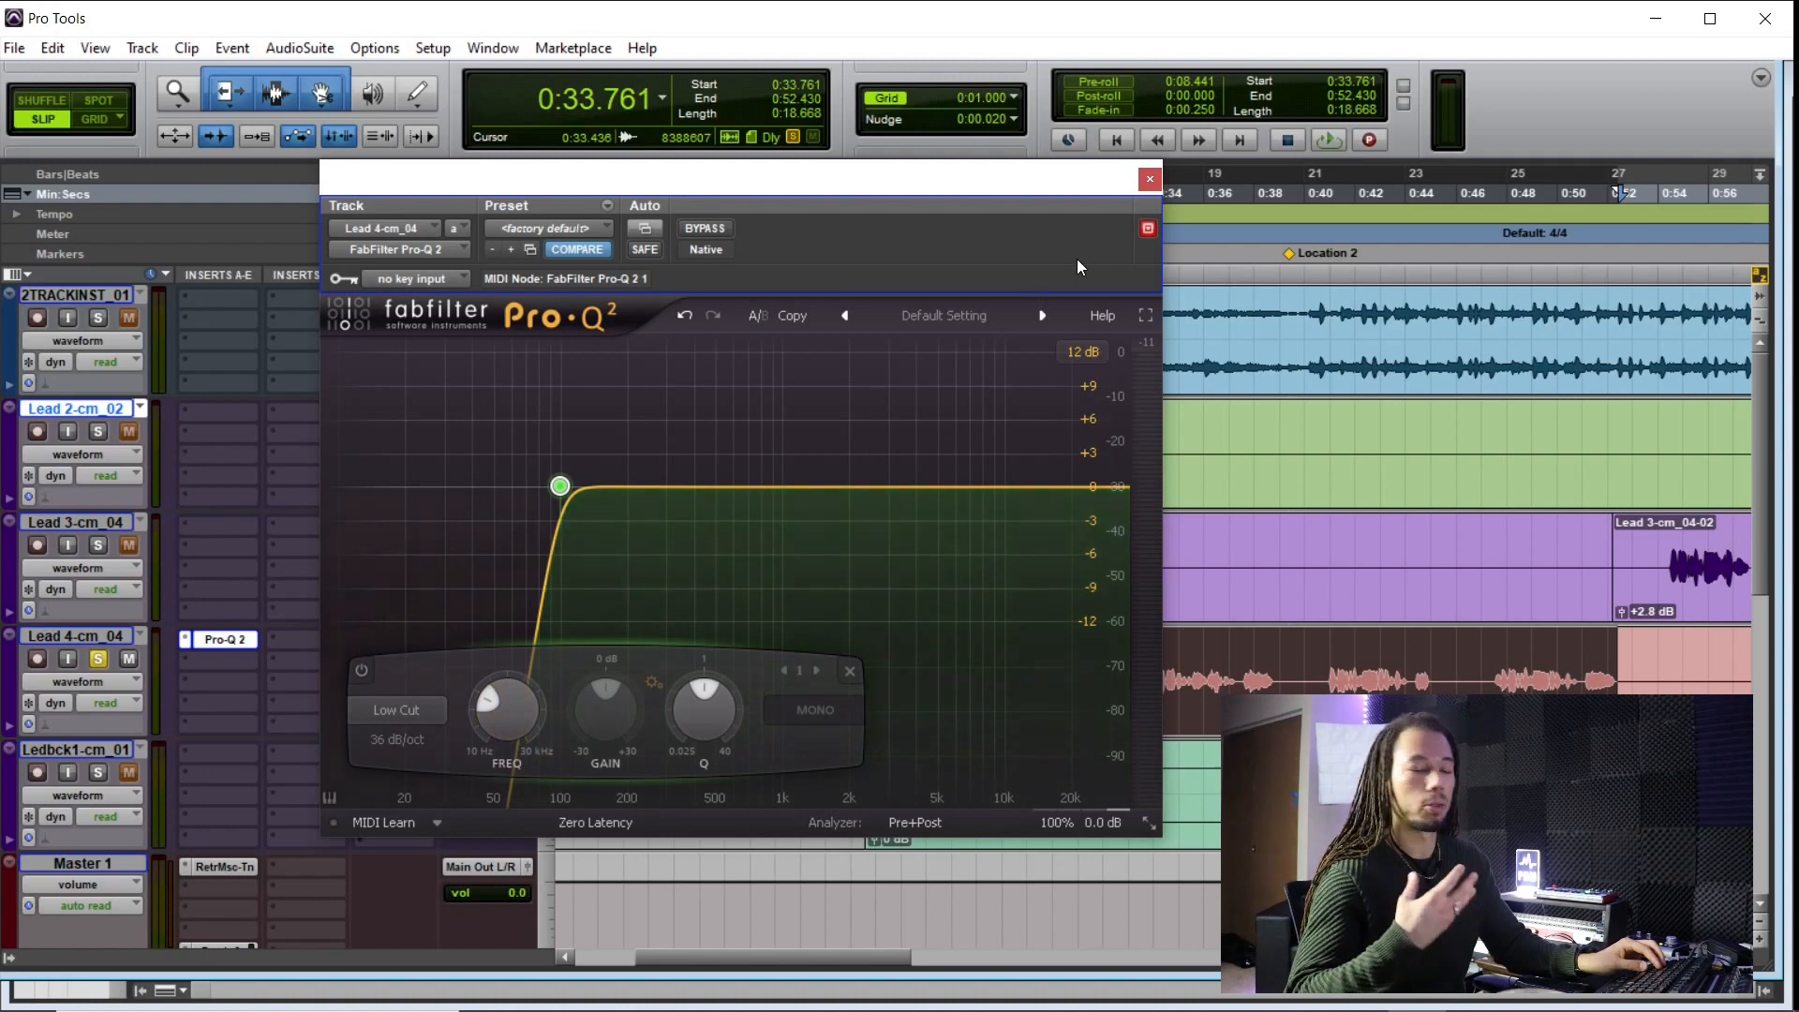
Step: Play the selected phrases with the low cut active and examine the vocal's spectrum for problem frequencies
left_click_drag(1076, 192, 935, 188)
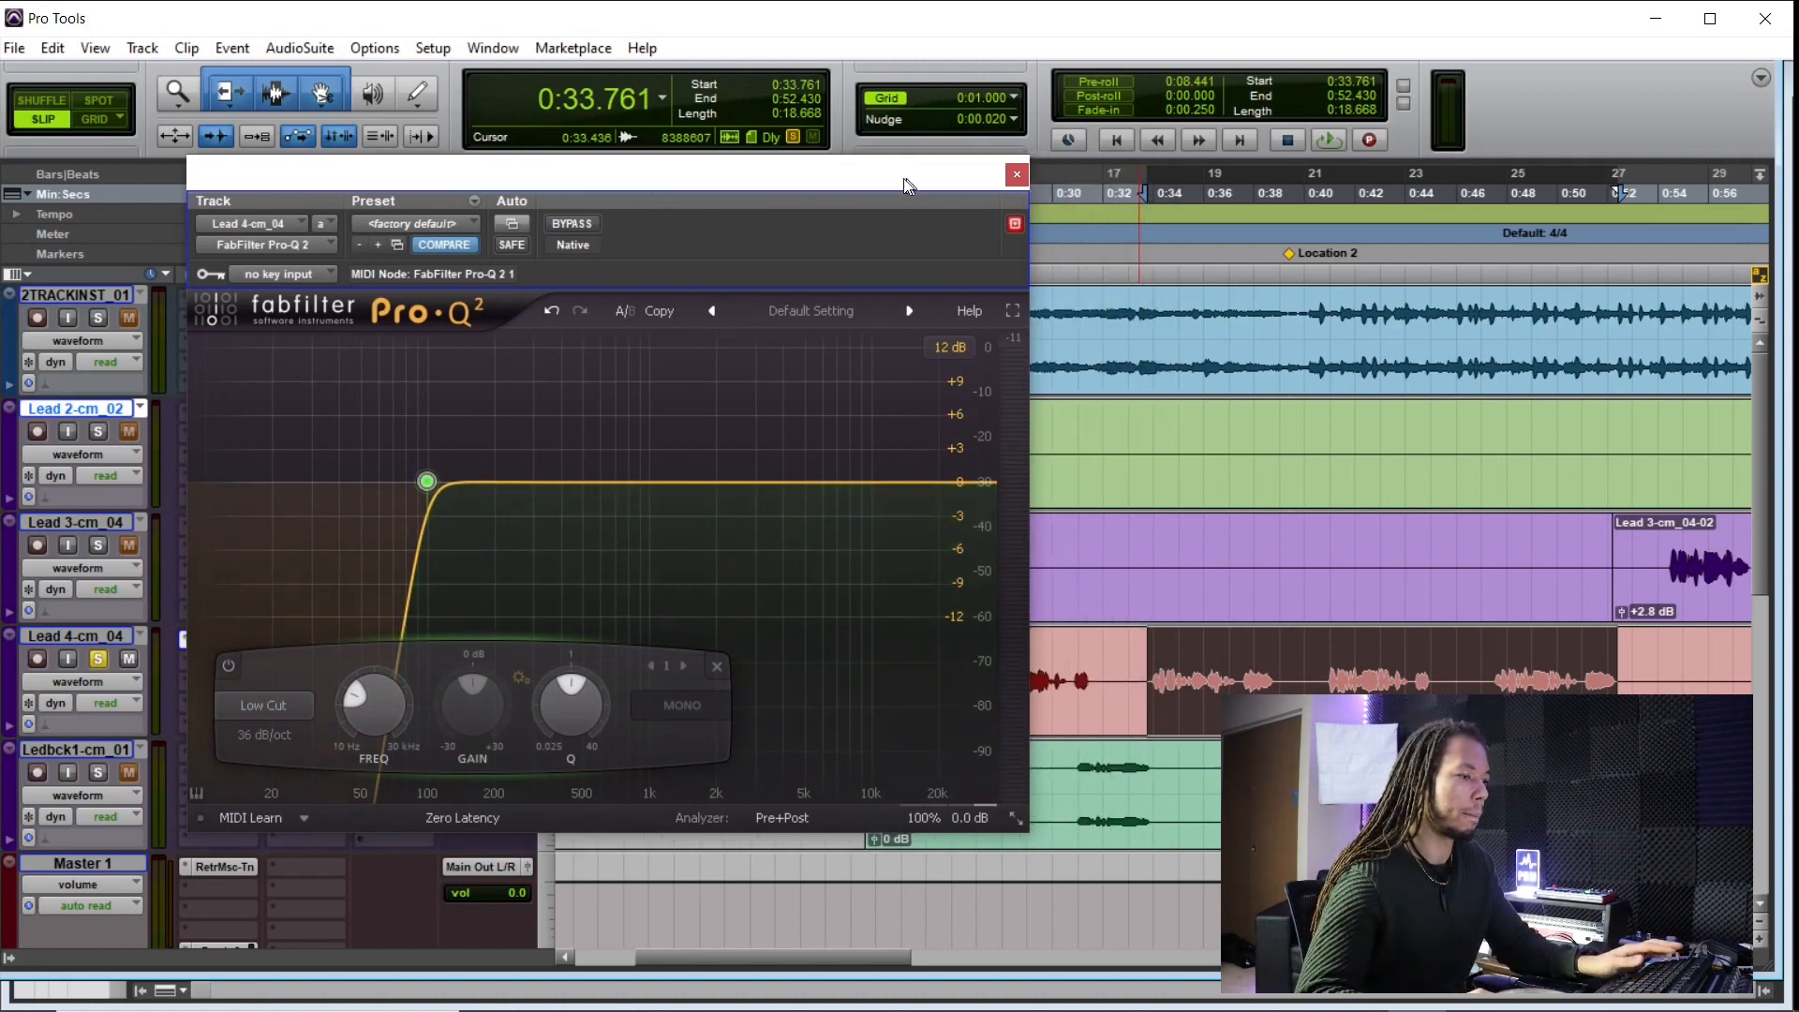
key("space")
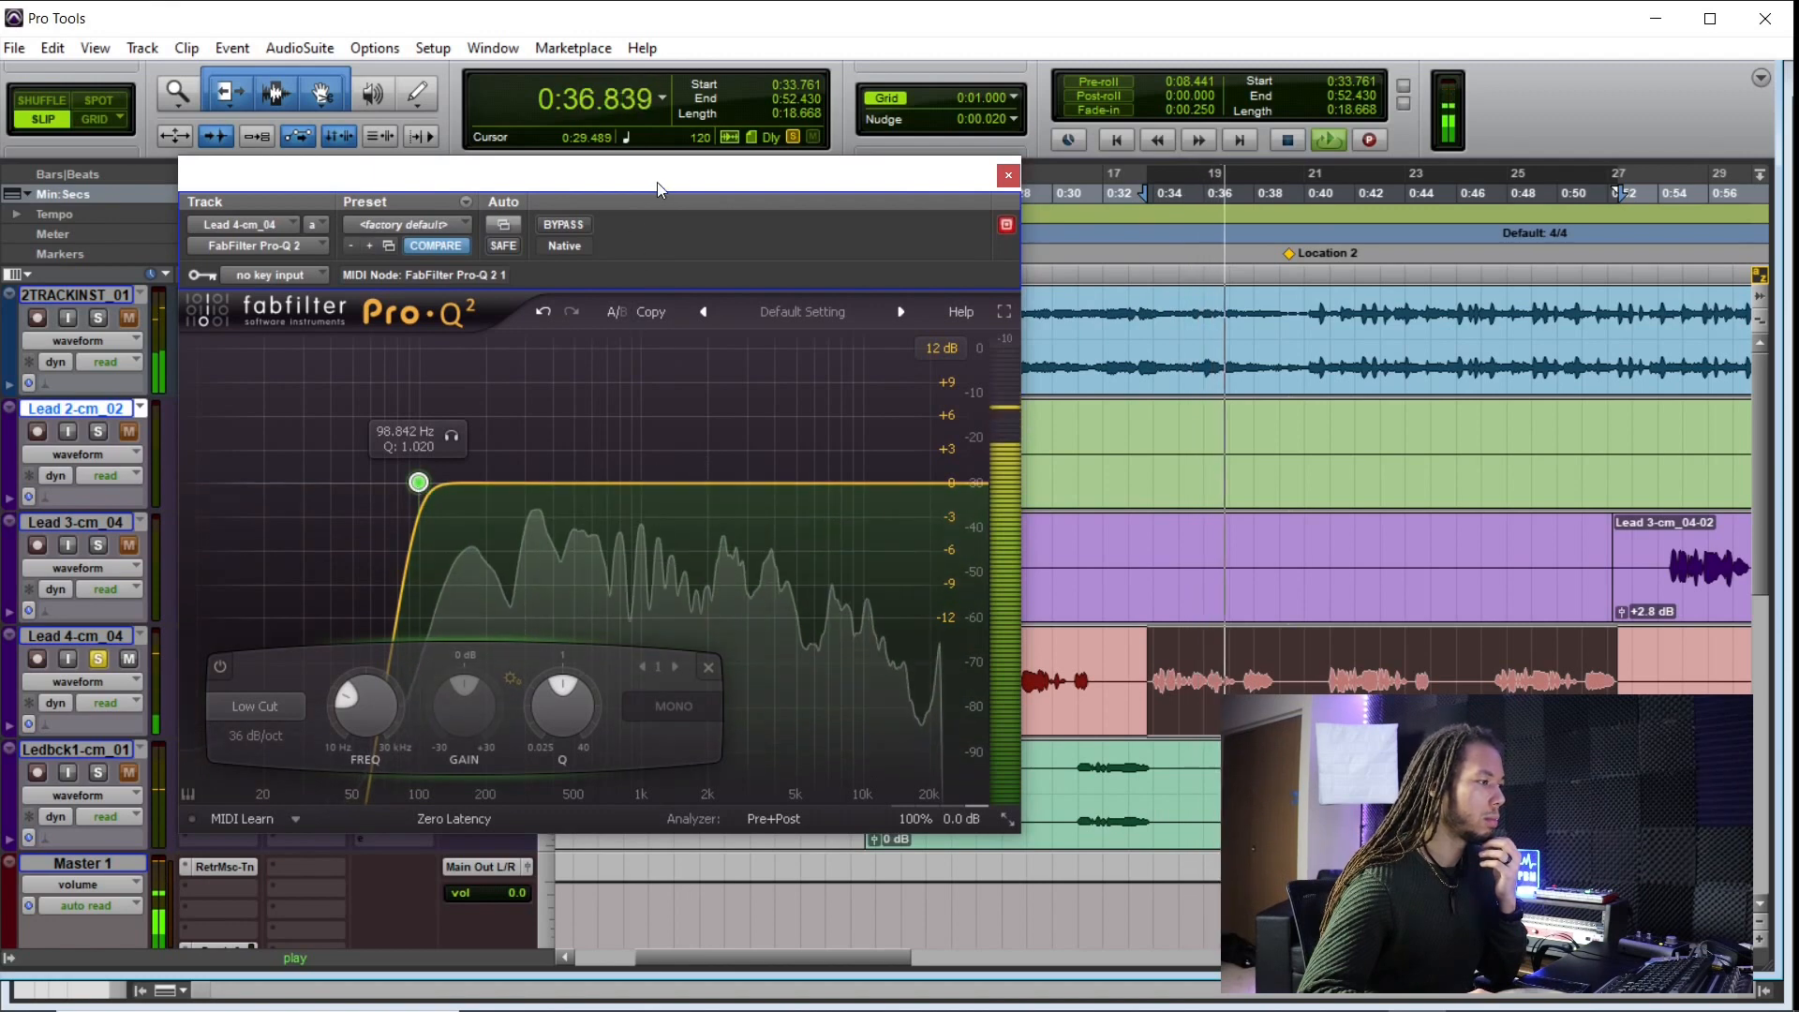
left_click_drag(659, 187, 695, 184)
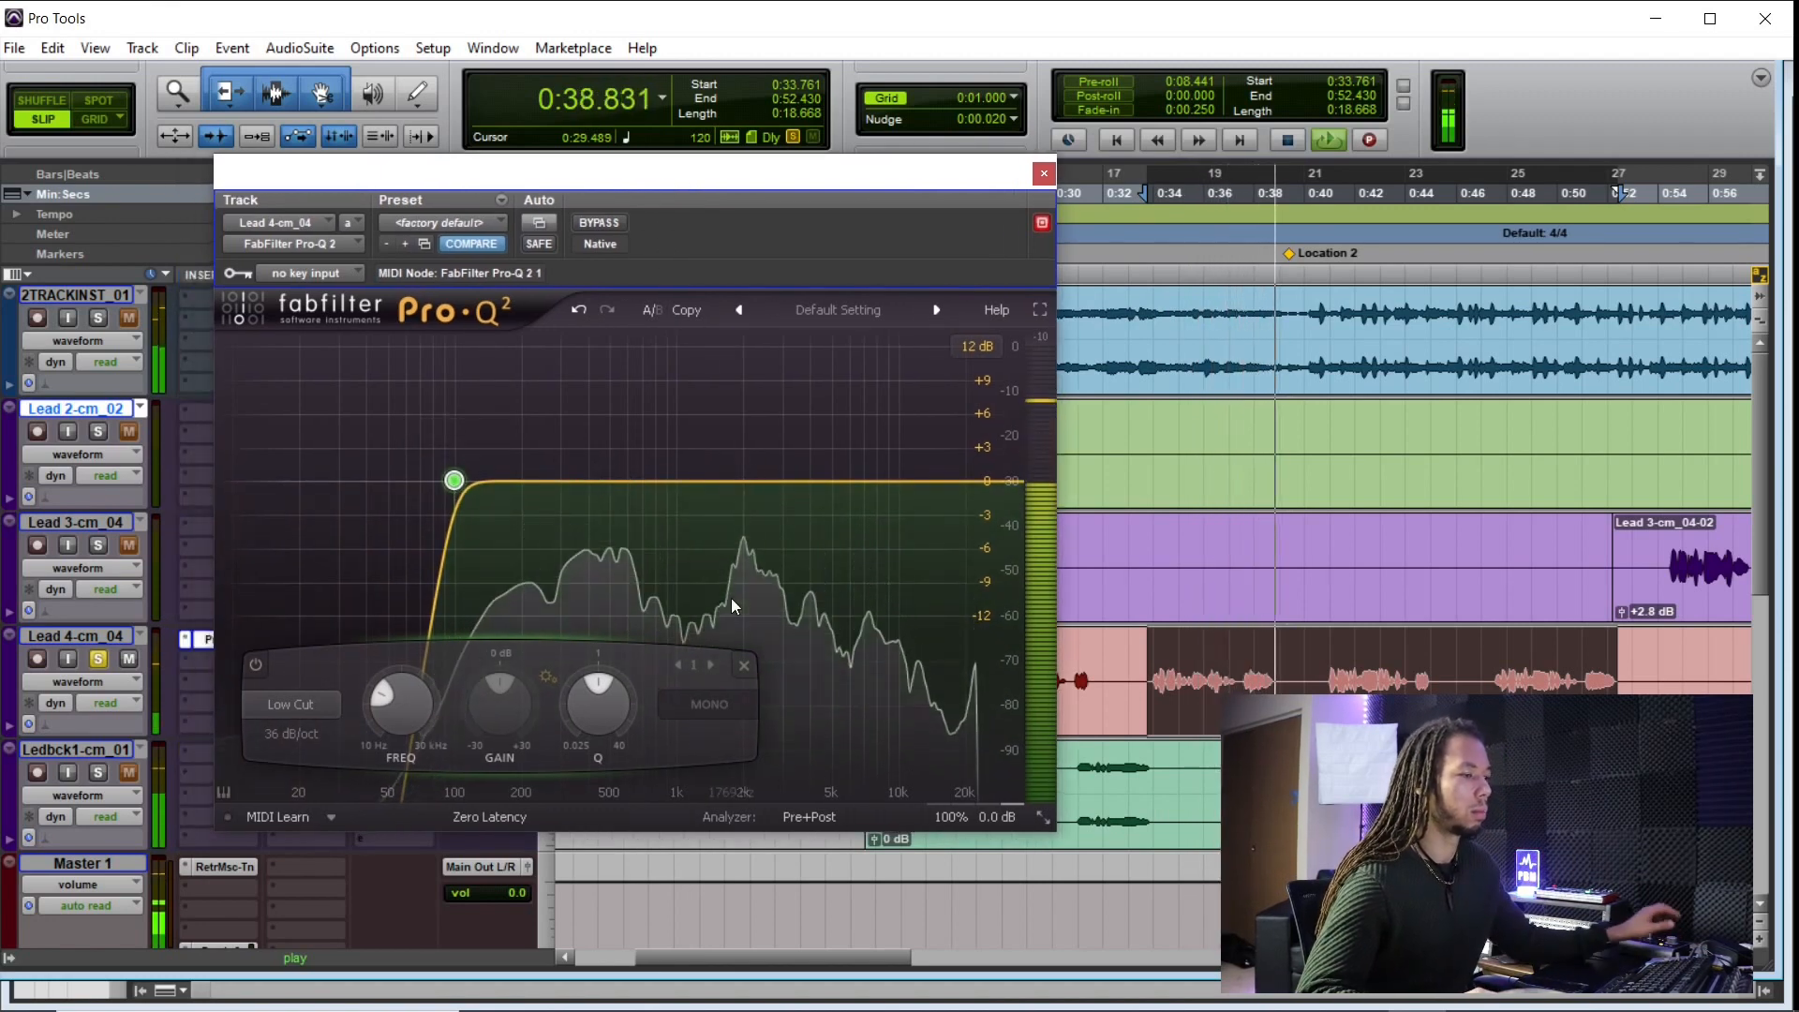
key("space")
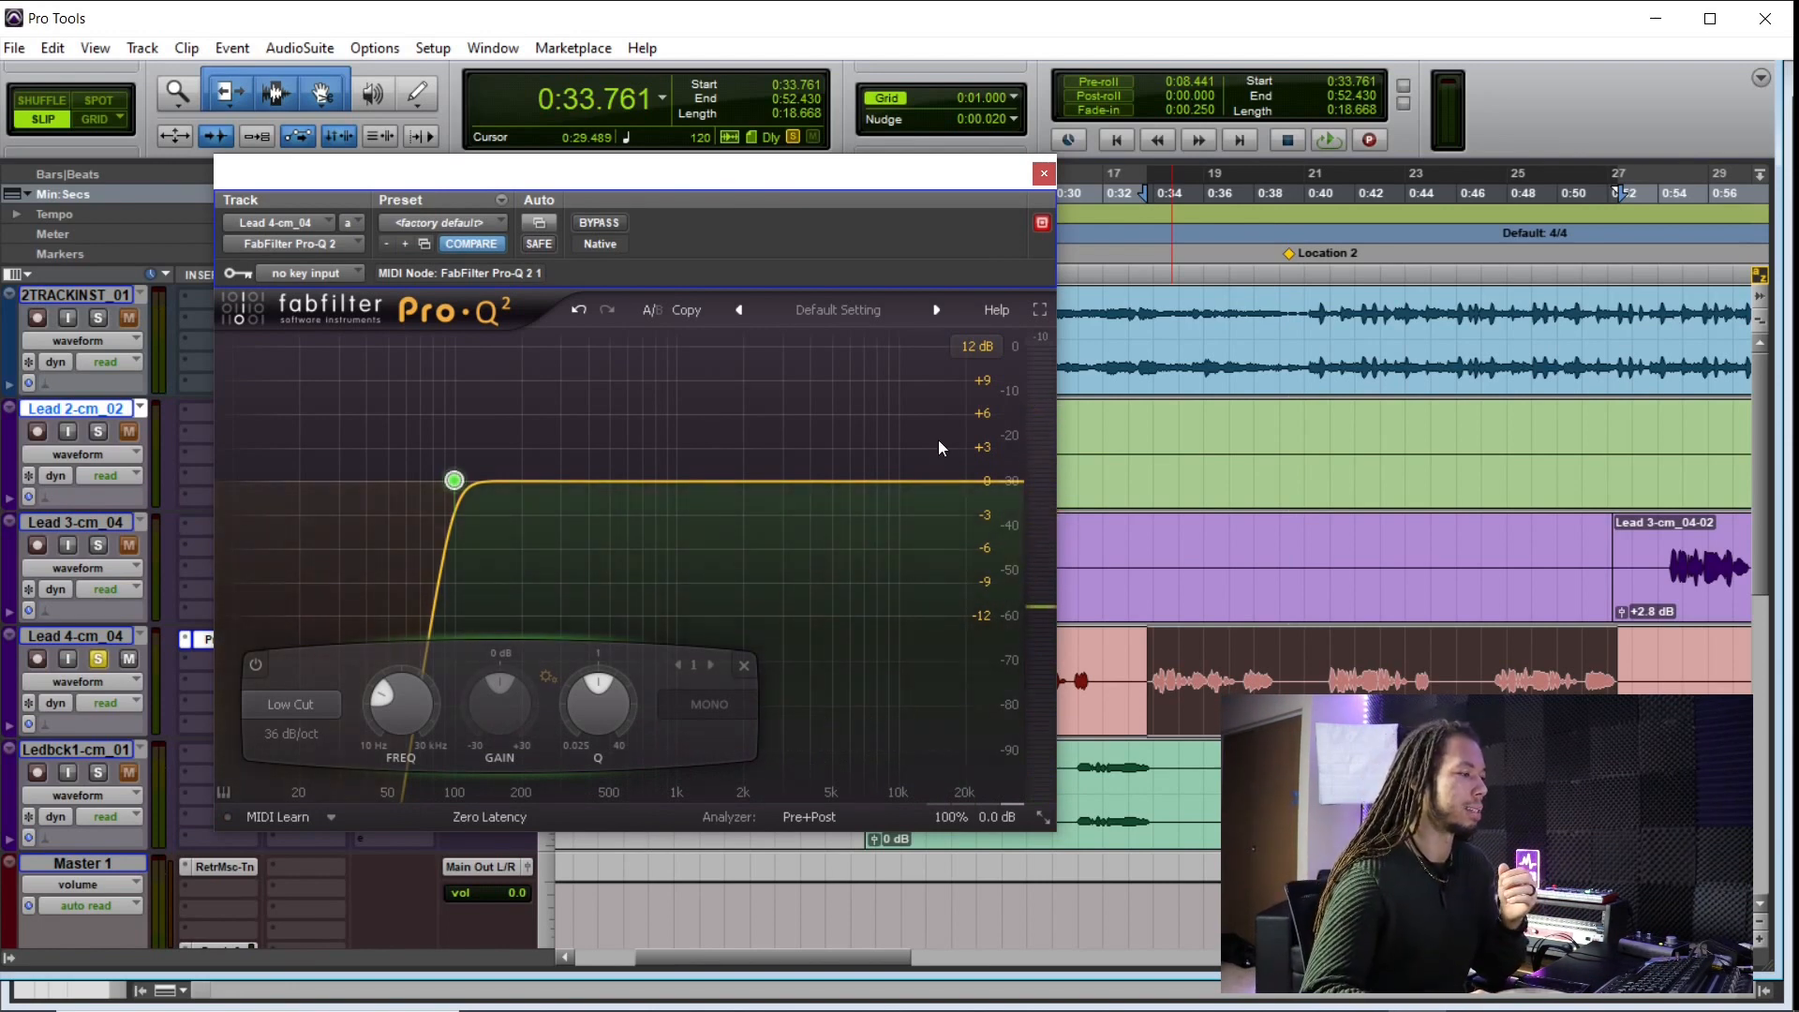
Step: Add a Bell band in the low mids and sweep it during playback, settling at about 397 Hz
left_click_drag(625, 484, 630, 477)
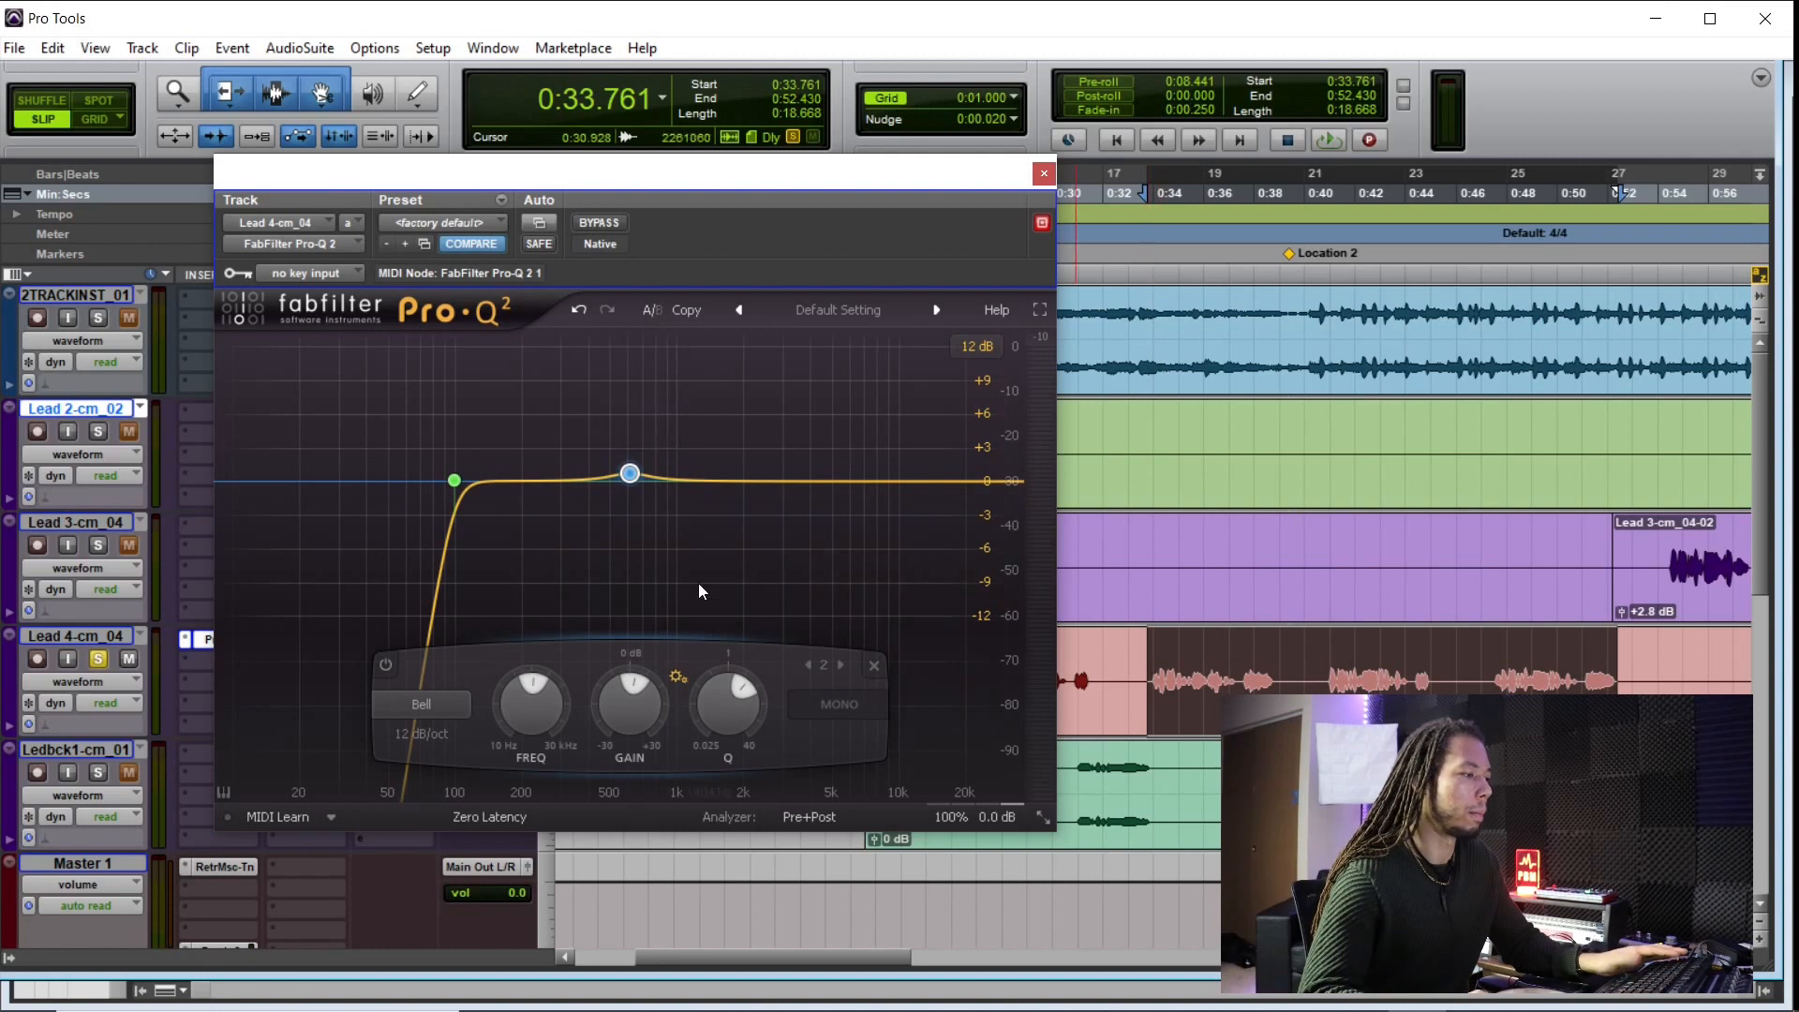
key("space")
left_click_drag(629, 473, 653, 510)
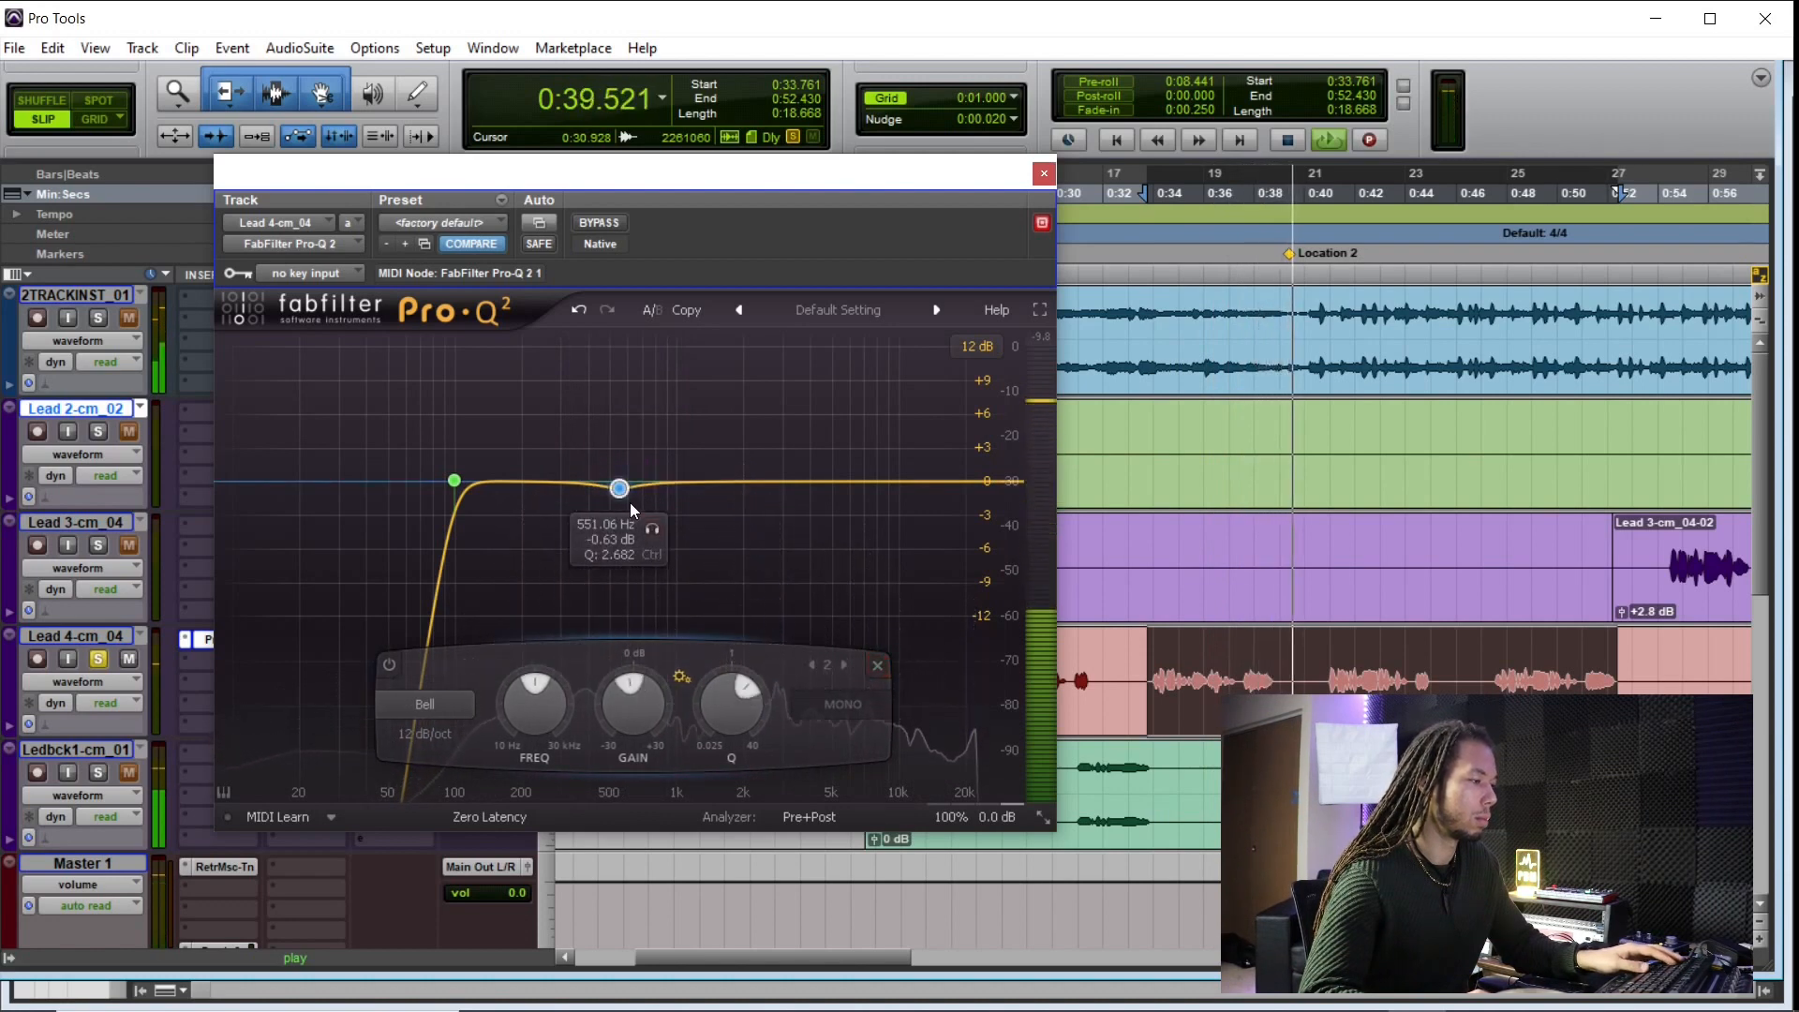
left_click_drag(622, 489, 628, 485)
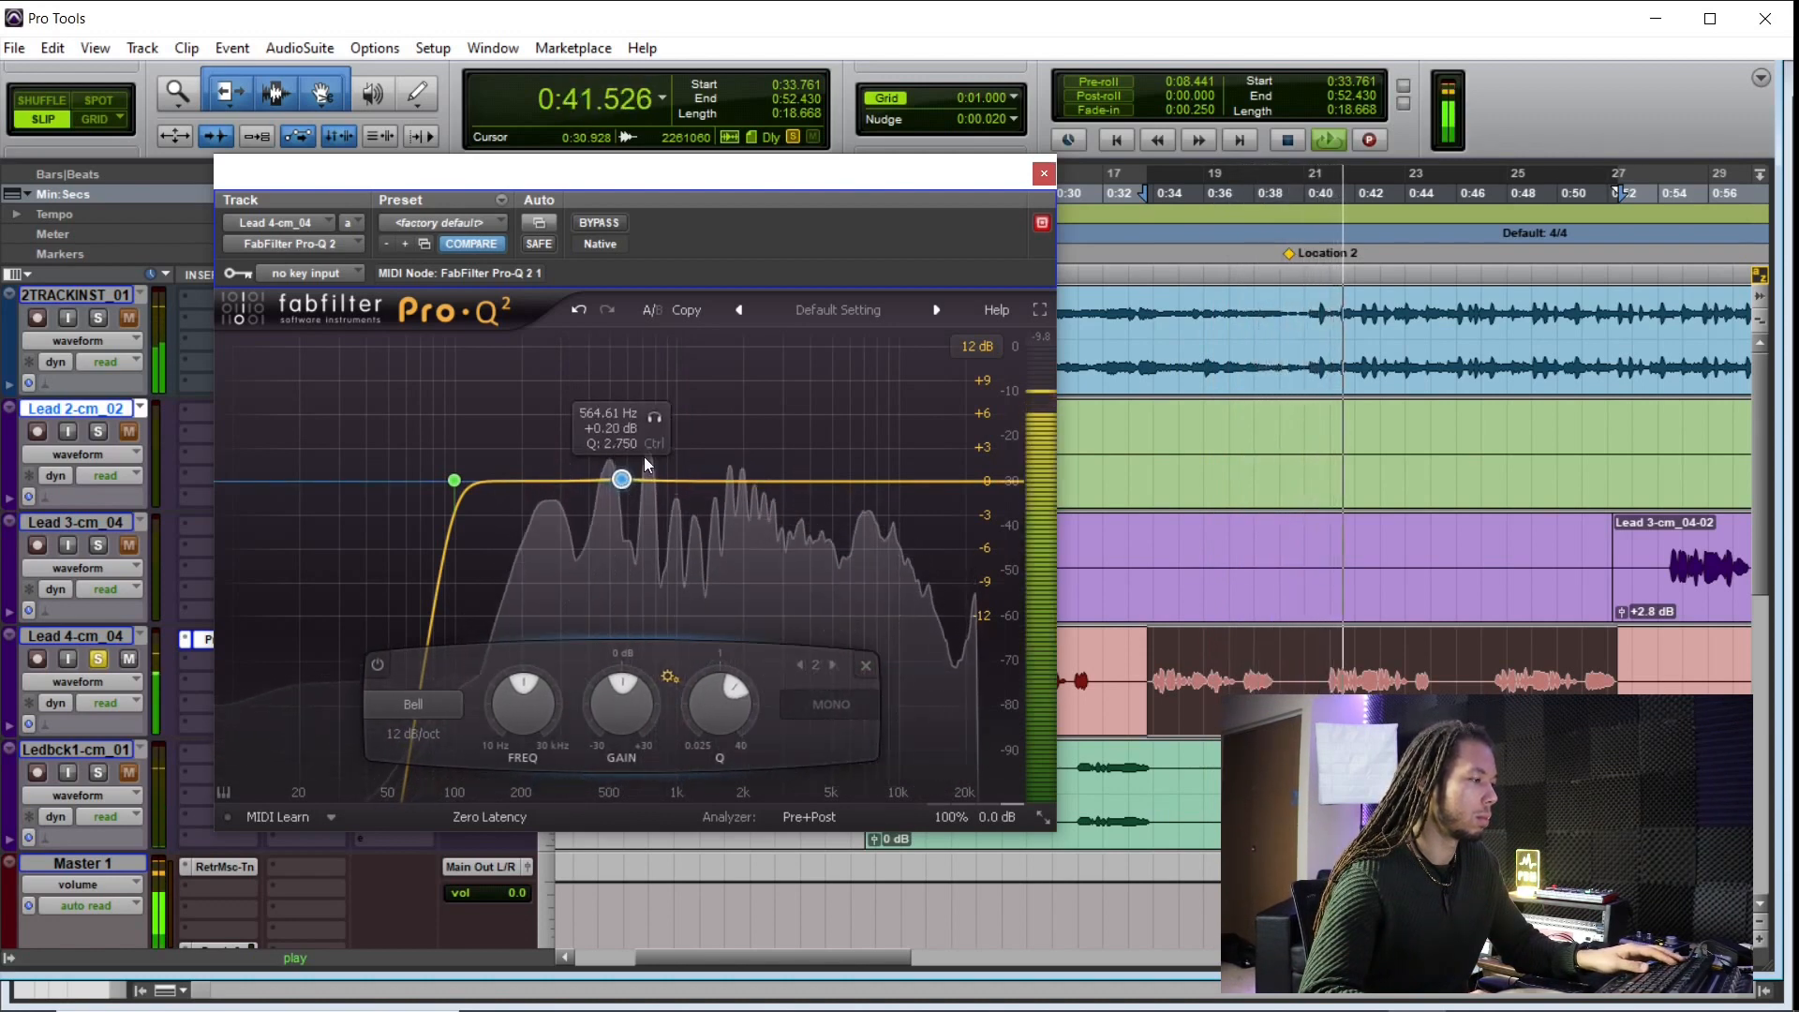
left_click_drag(656, 417, 618, 412)
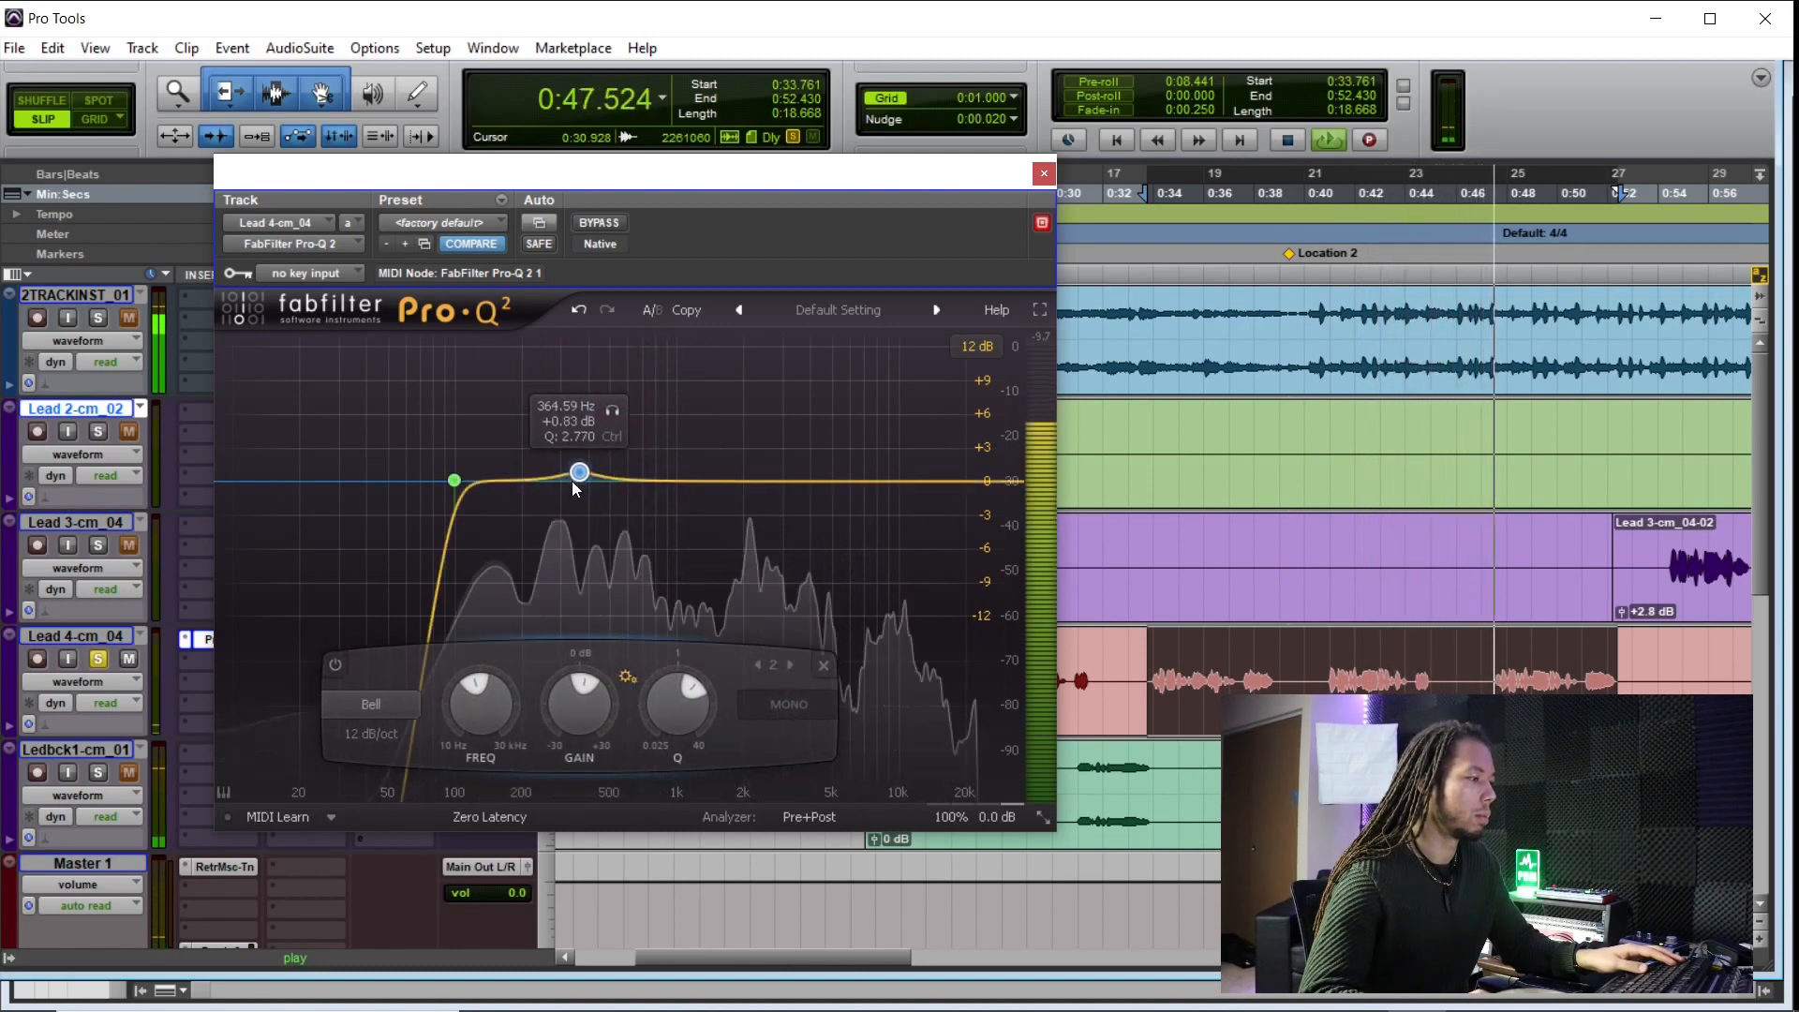
left_click_drag(619, 408, 628, 404)
key("space")
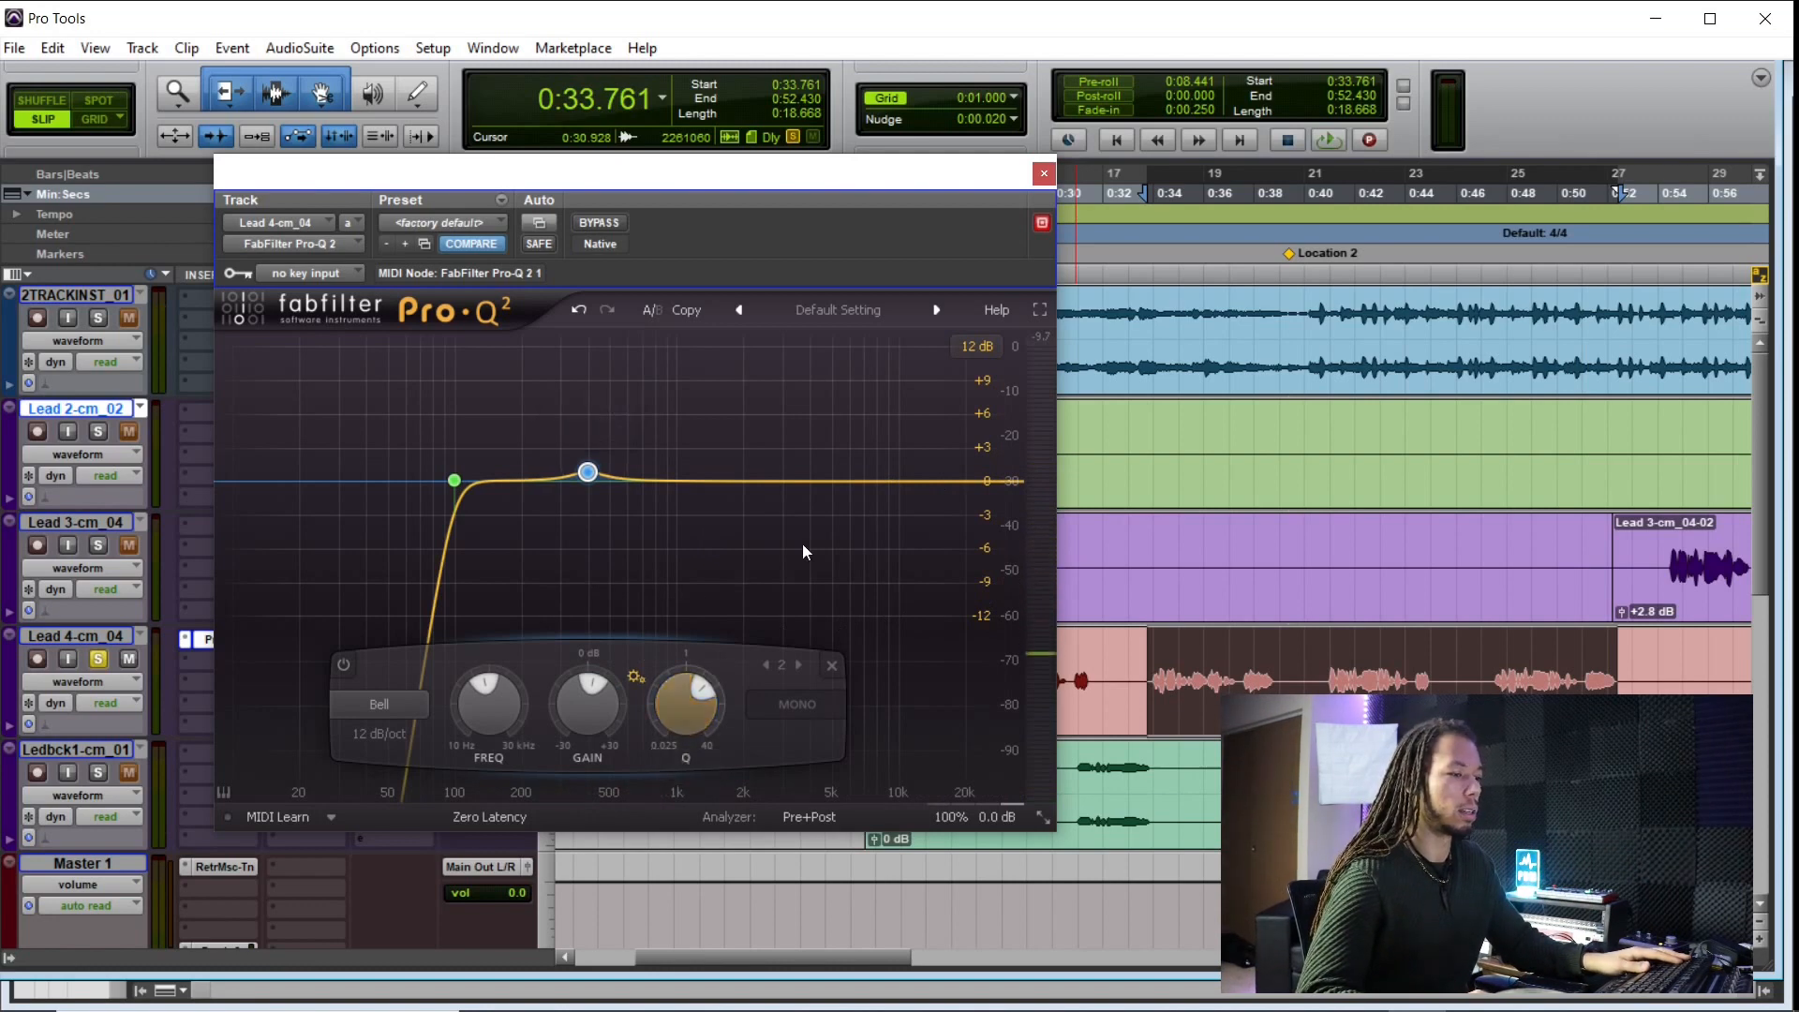
Step: Cut the low-mid Bell band to about -1.7 dB and narrow its Q to about 3.5 while playing the selection
key("space")
scroll(588, 705, "down", 4)
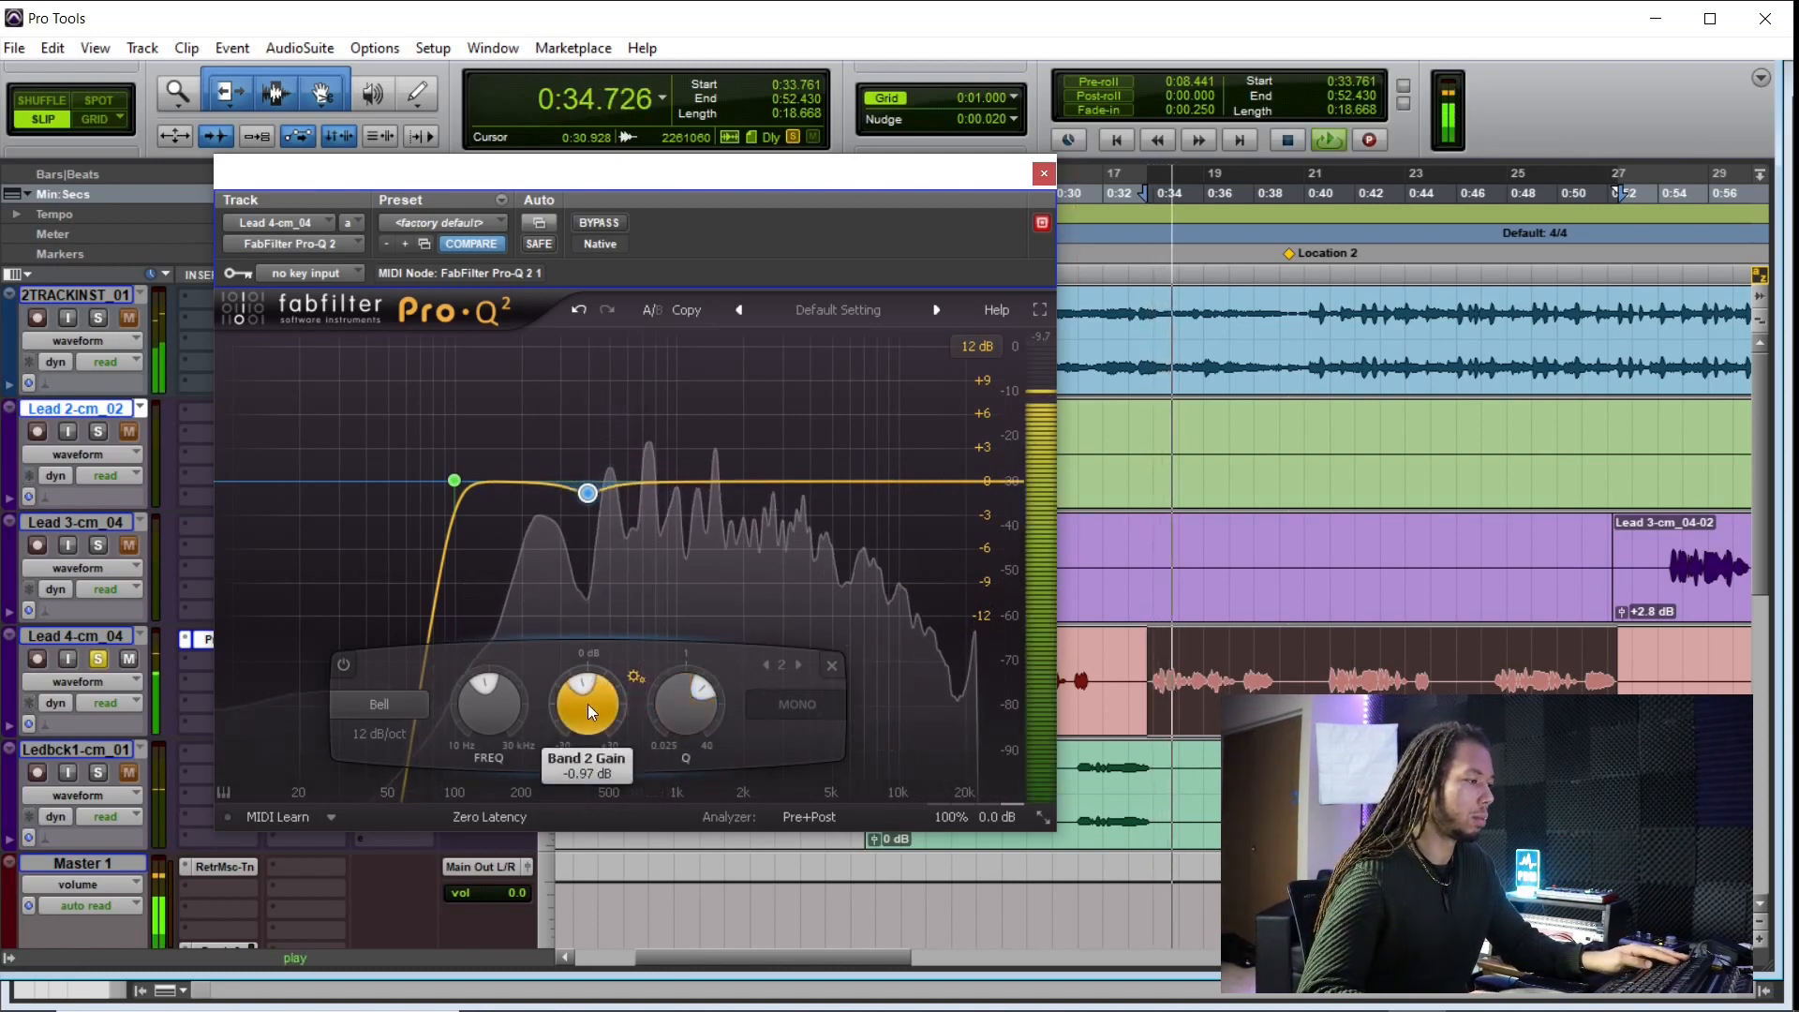
scroll(587, 704, "down", 2)
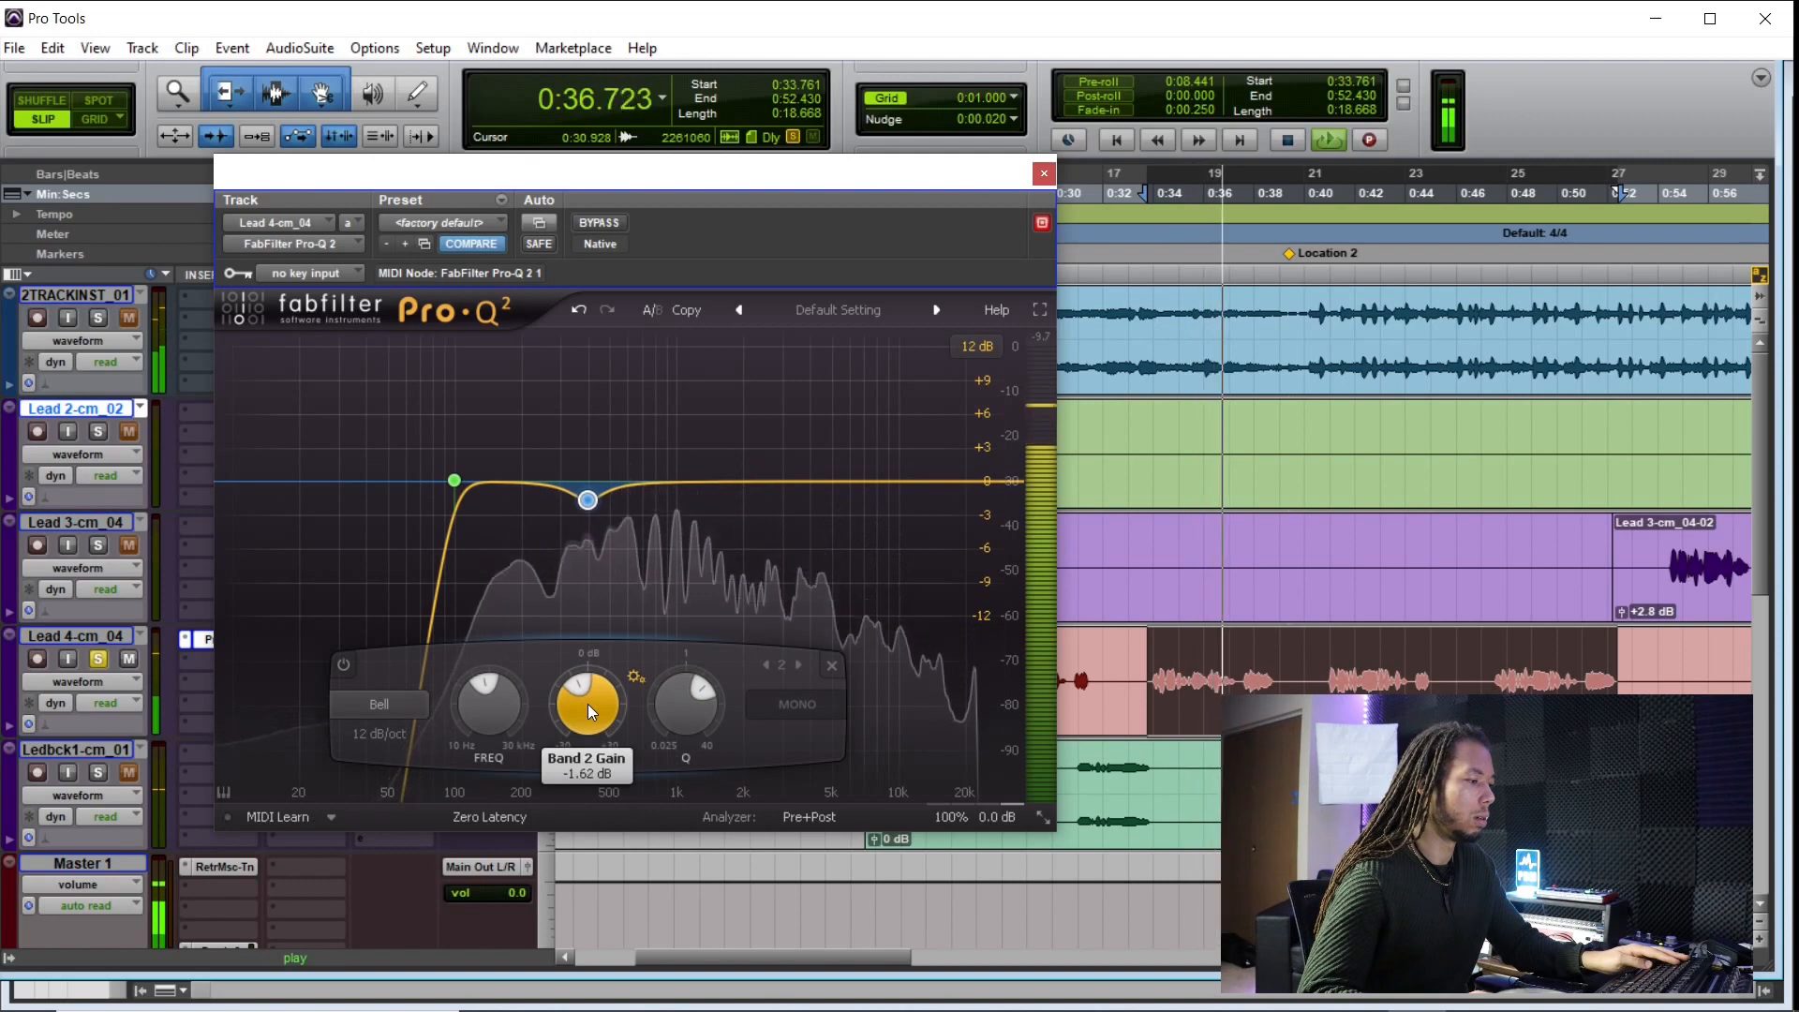
mouse_move(695, 722)
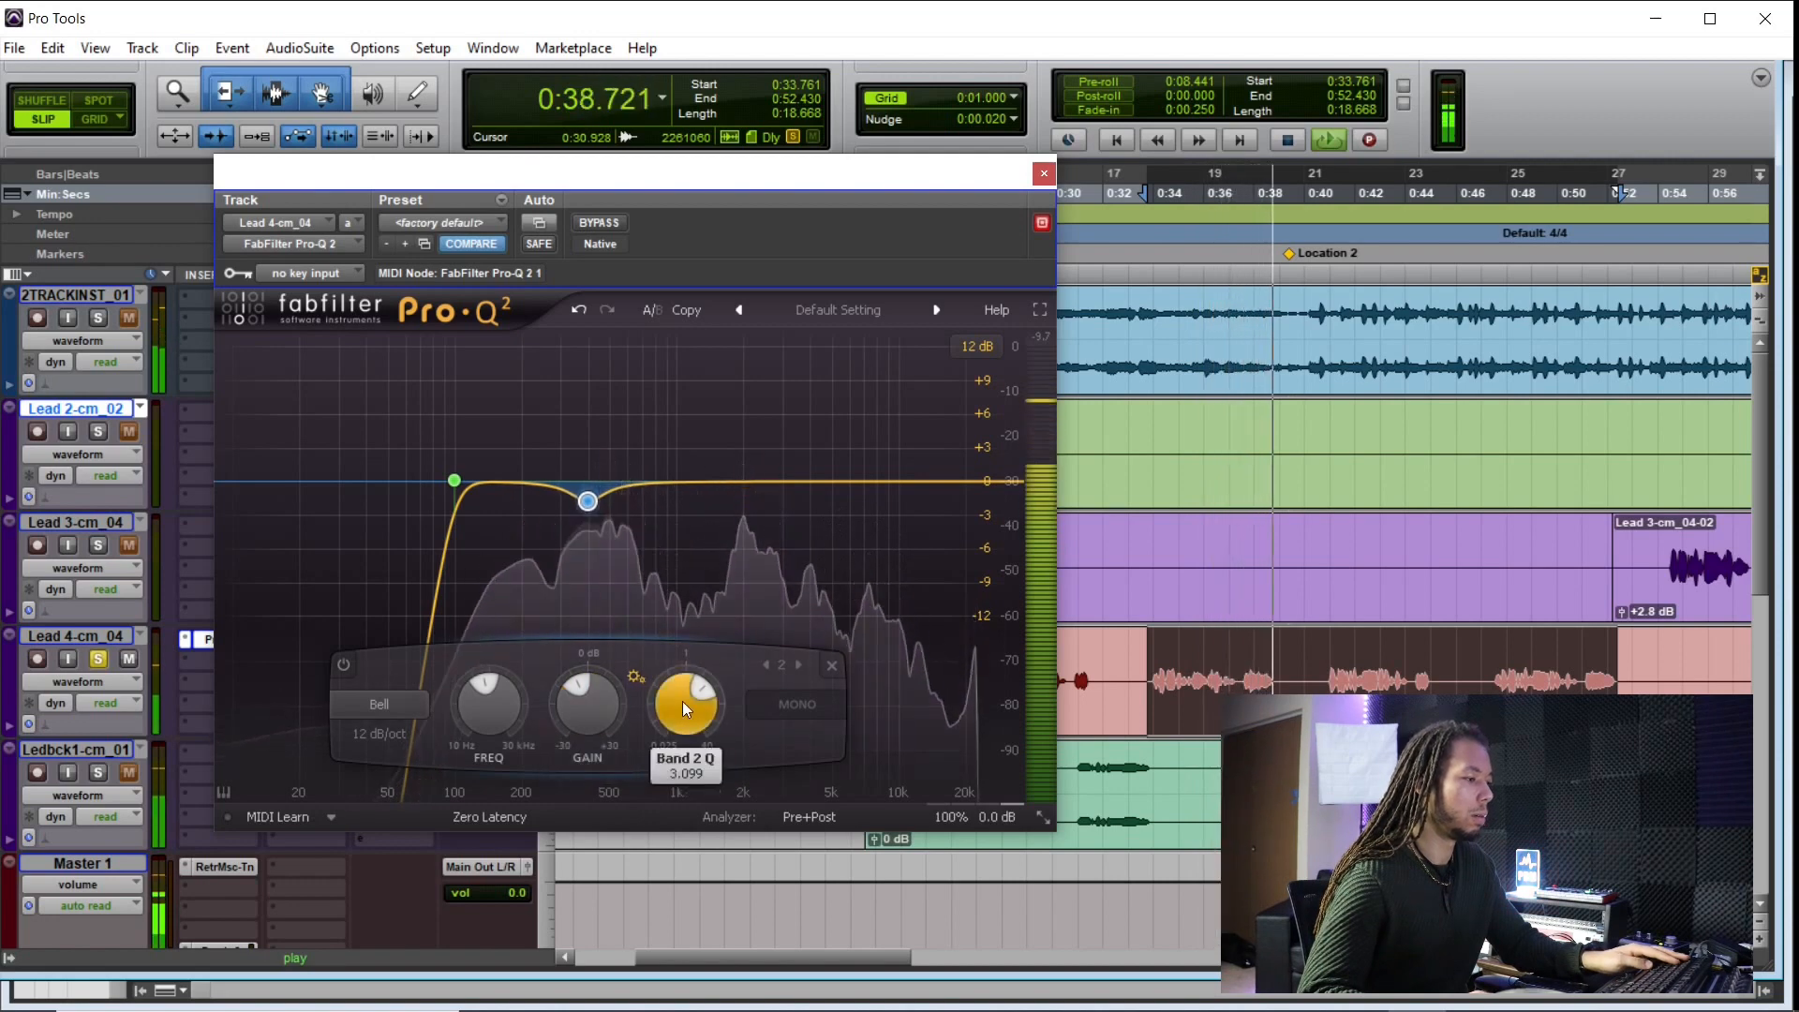
scroll(683, 720, "up", 1)
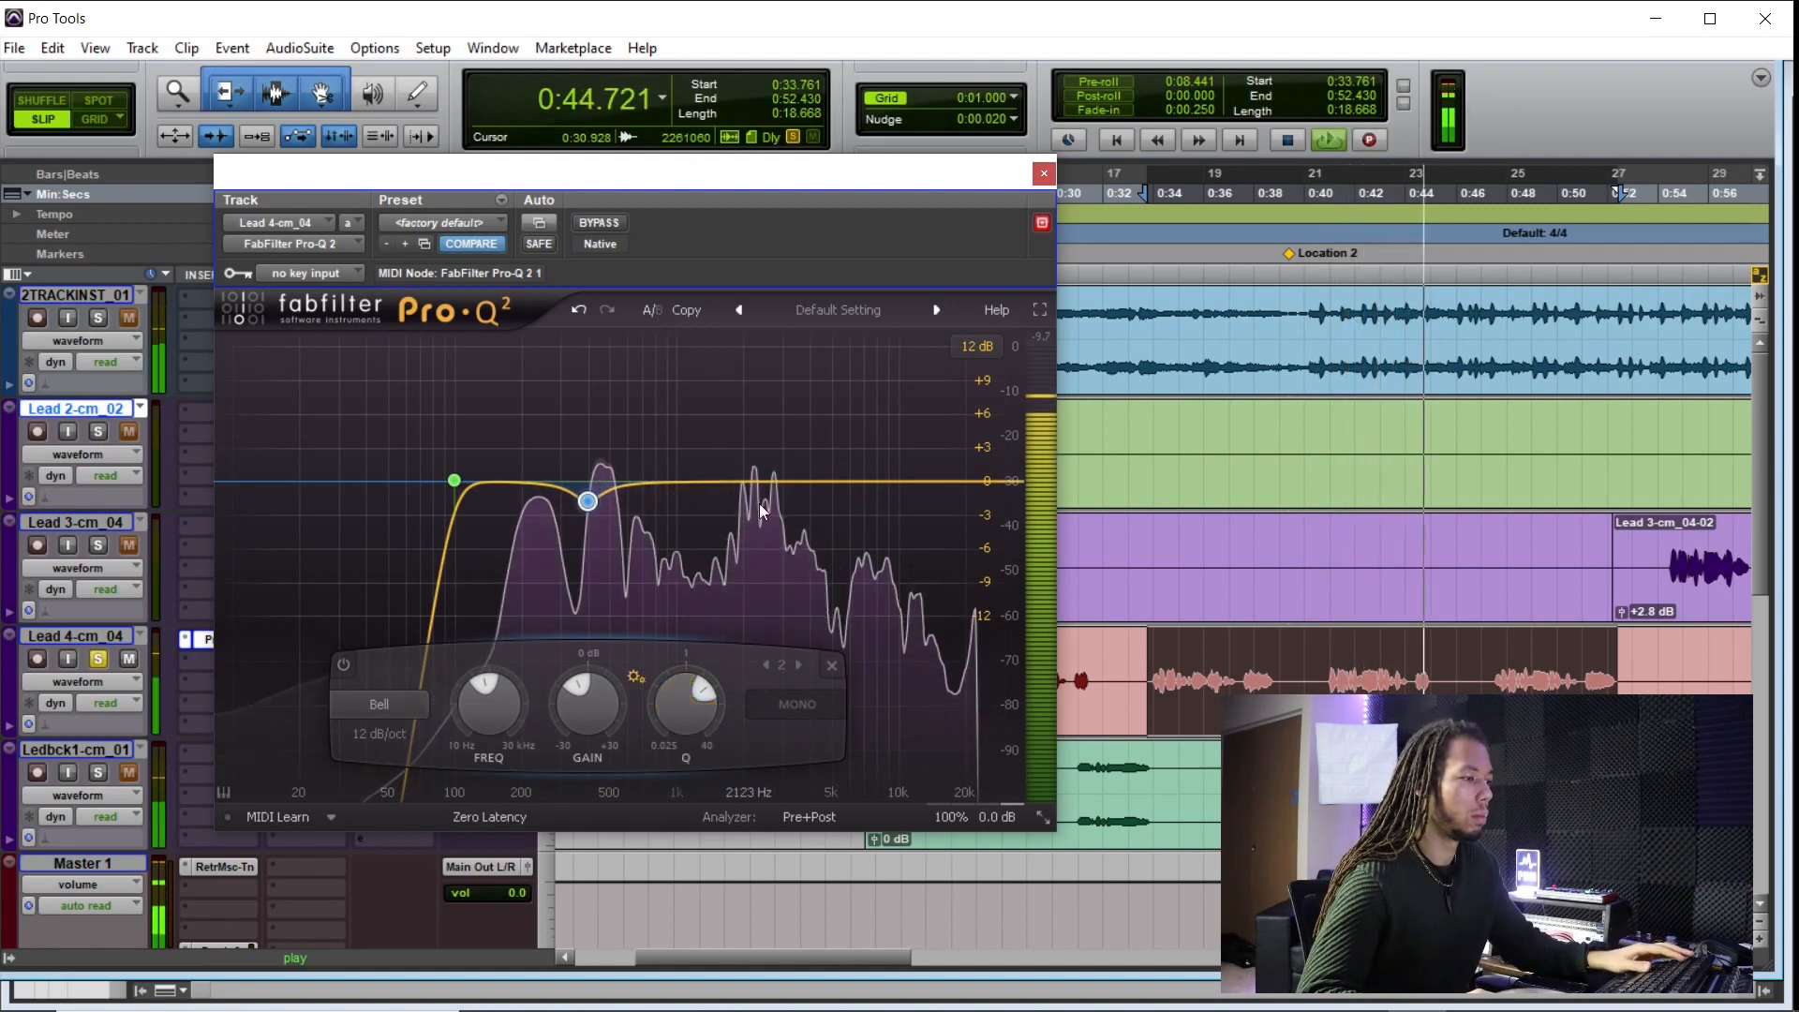
key("space")
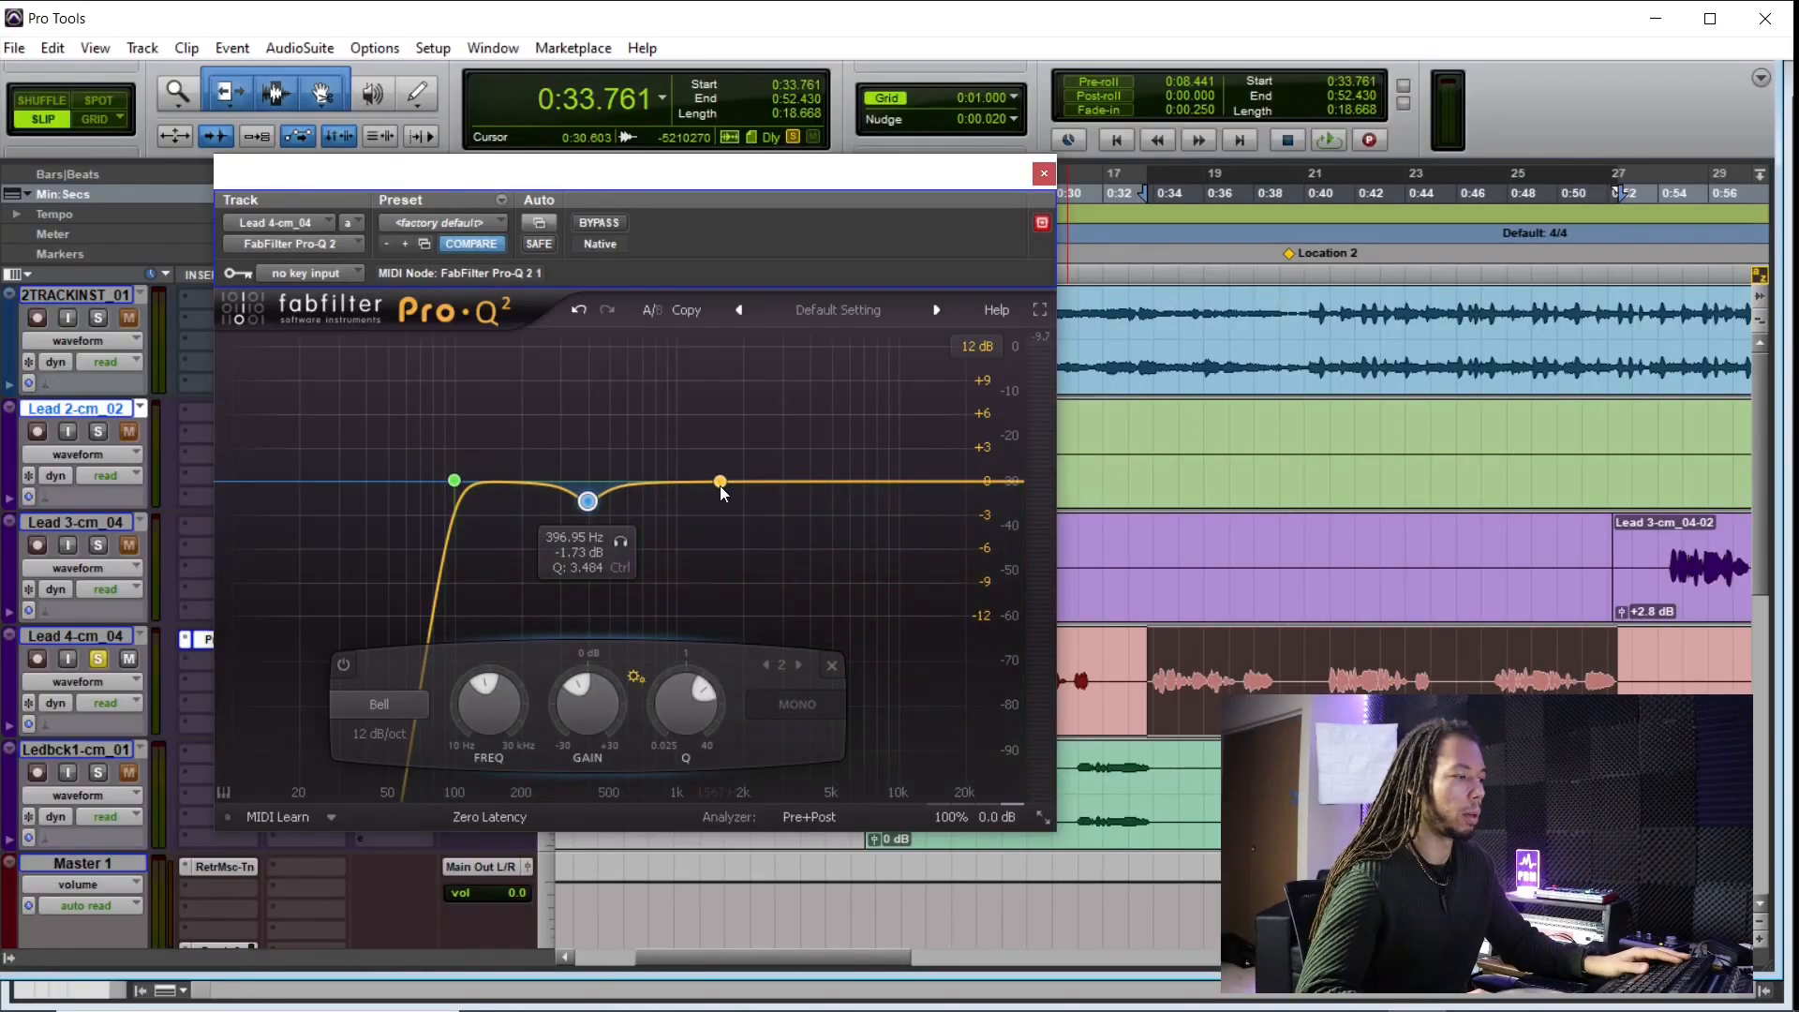
Step: Add a Bell band, sweep it to just below 200 Hz during playback, and set about +0.9 dB gain with Q about 3
key("space")
double_click(683, 470)
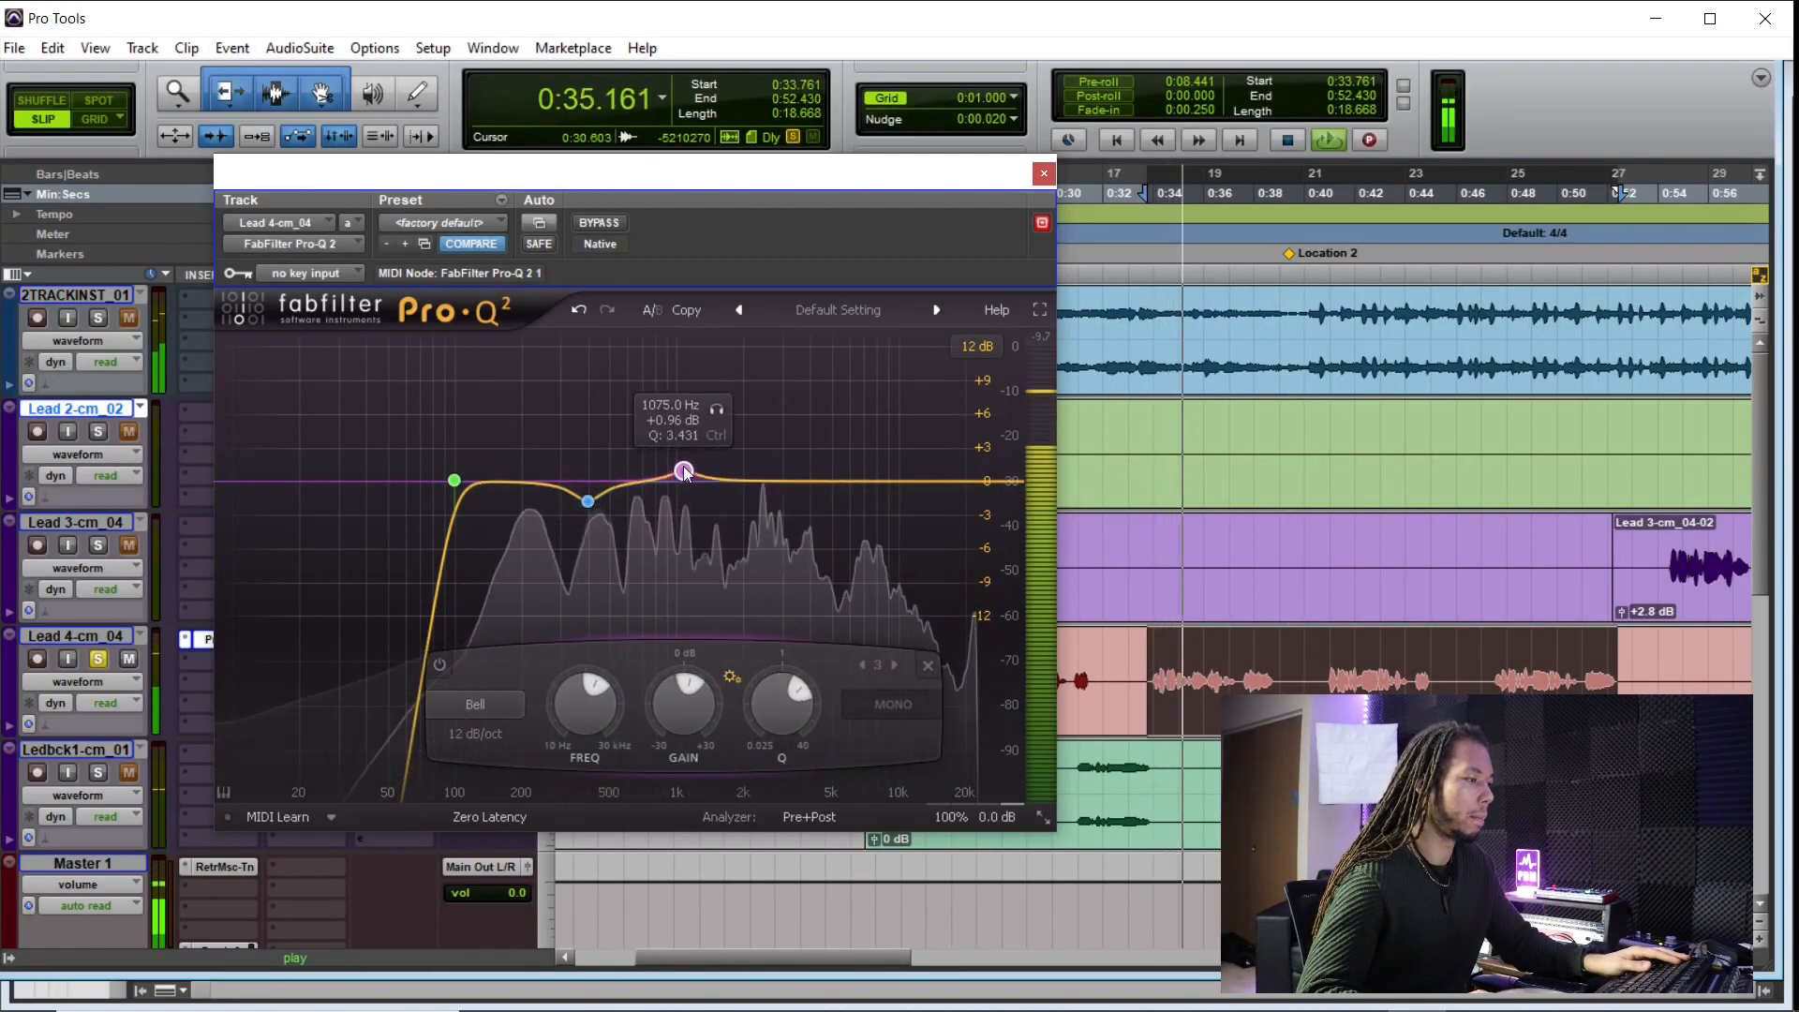
left_click_drag(719, 419, 539, 416)
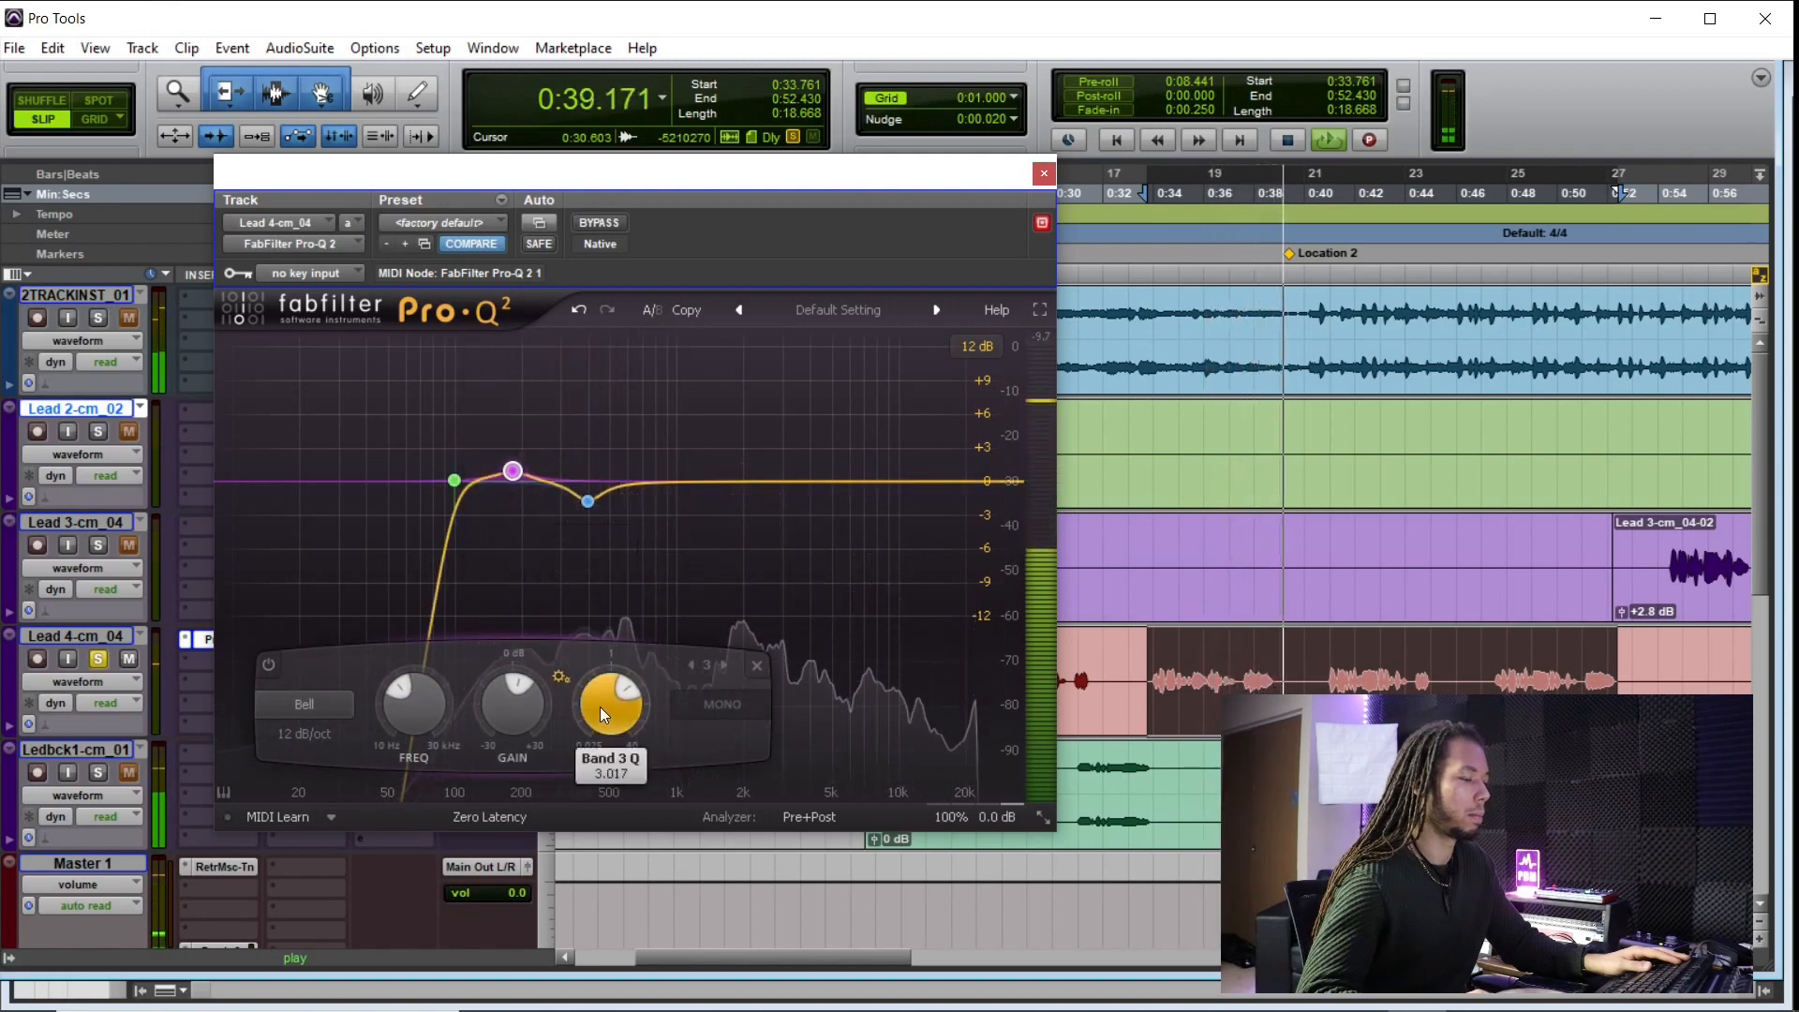
left_click_drag(600, 706, 626, 722)
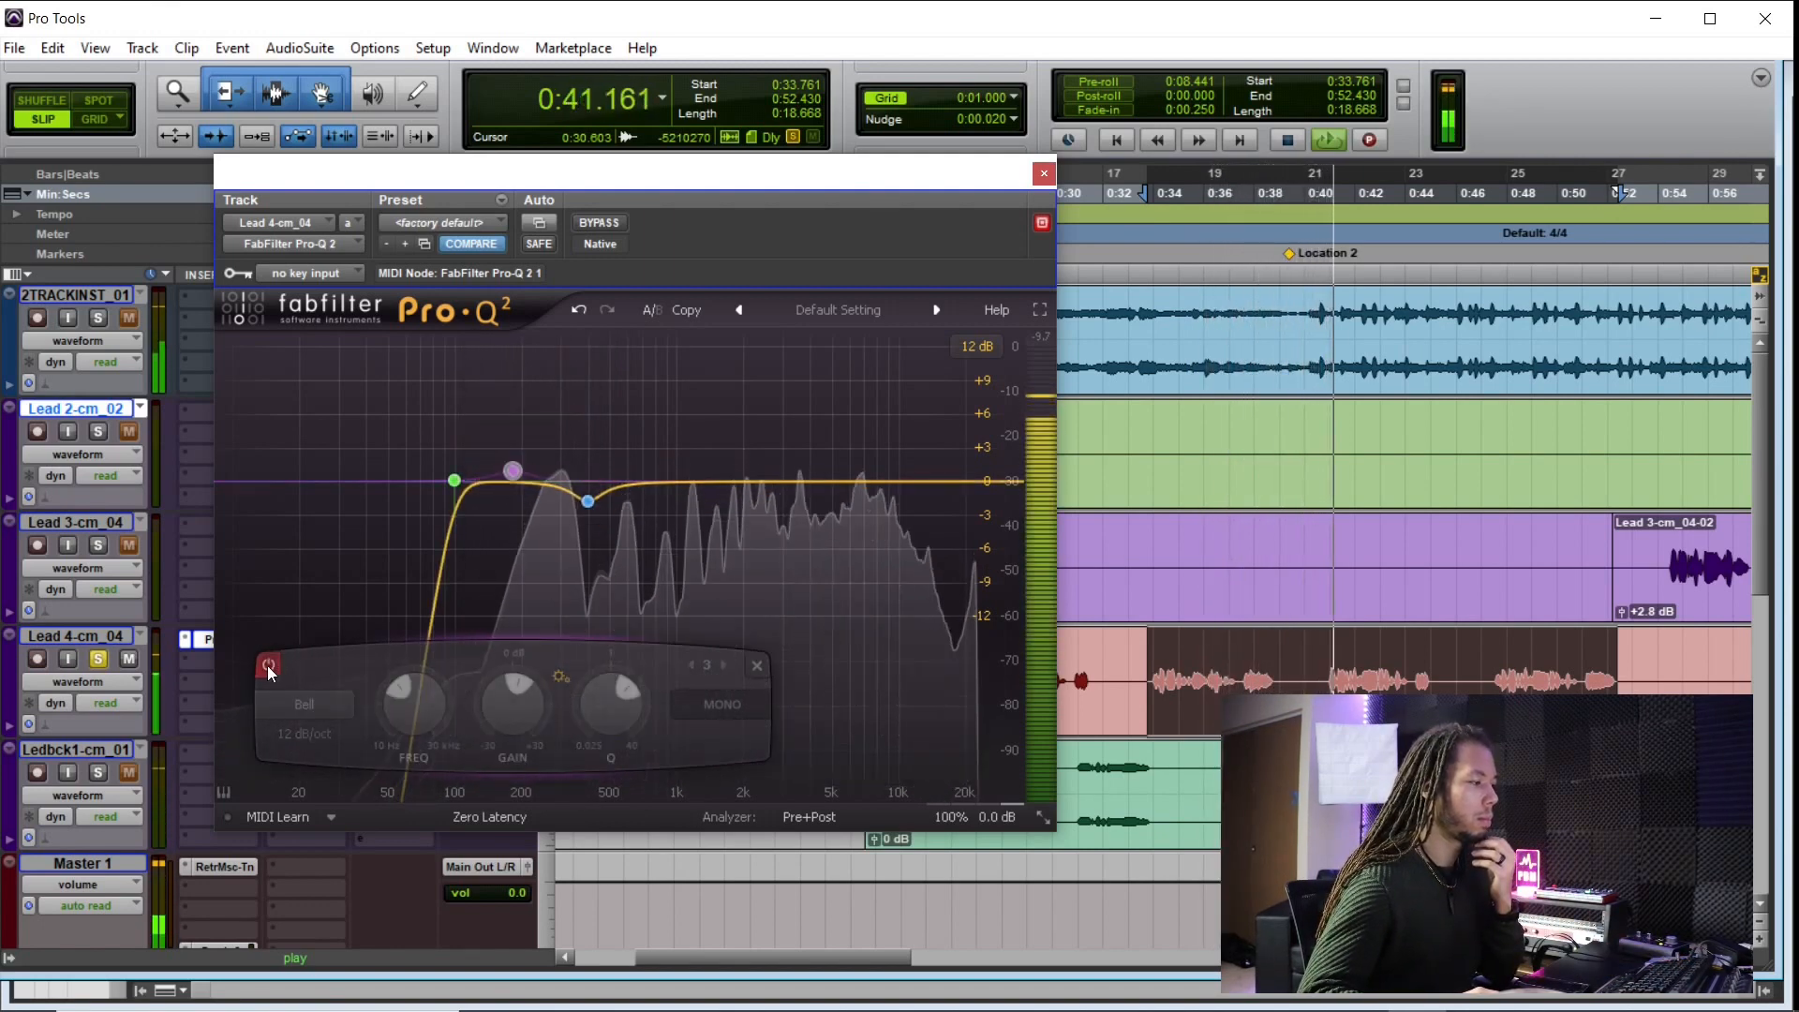
mouse_move(603, 706)
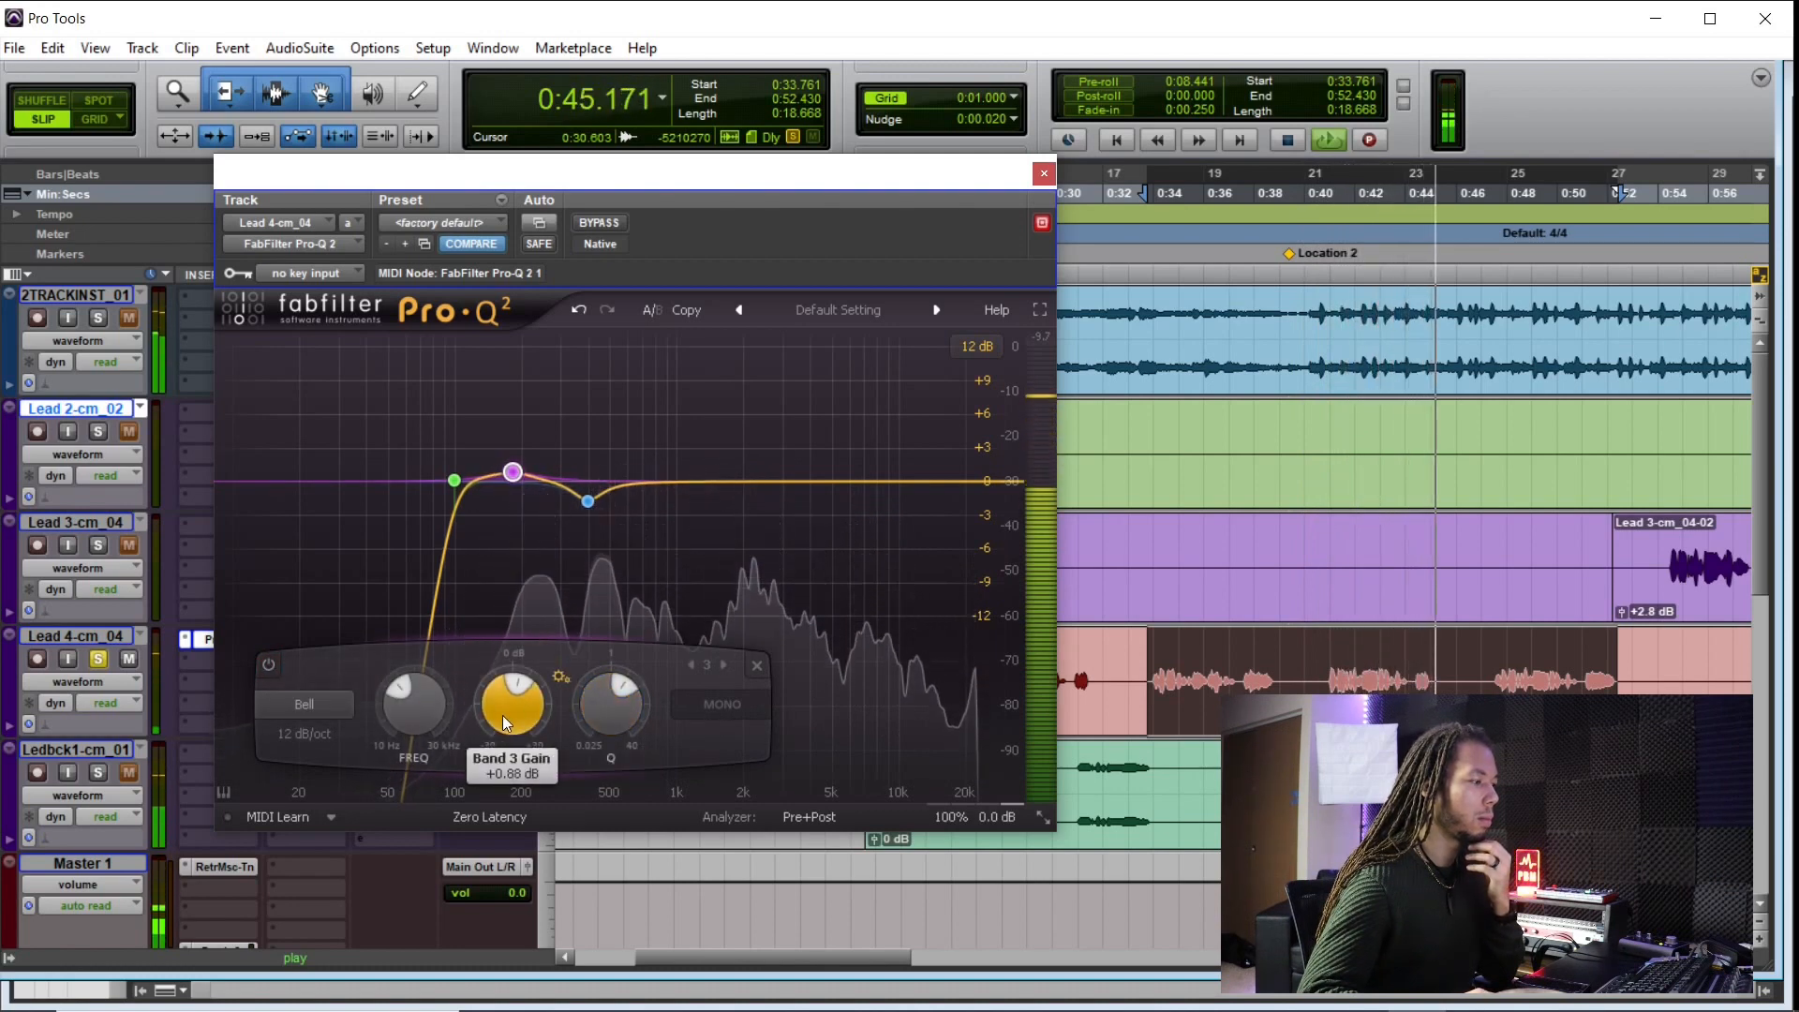
key("space")
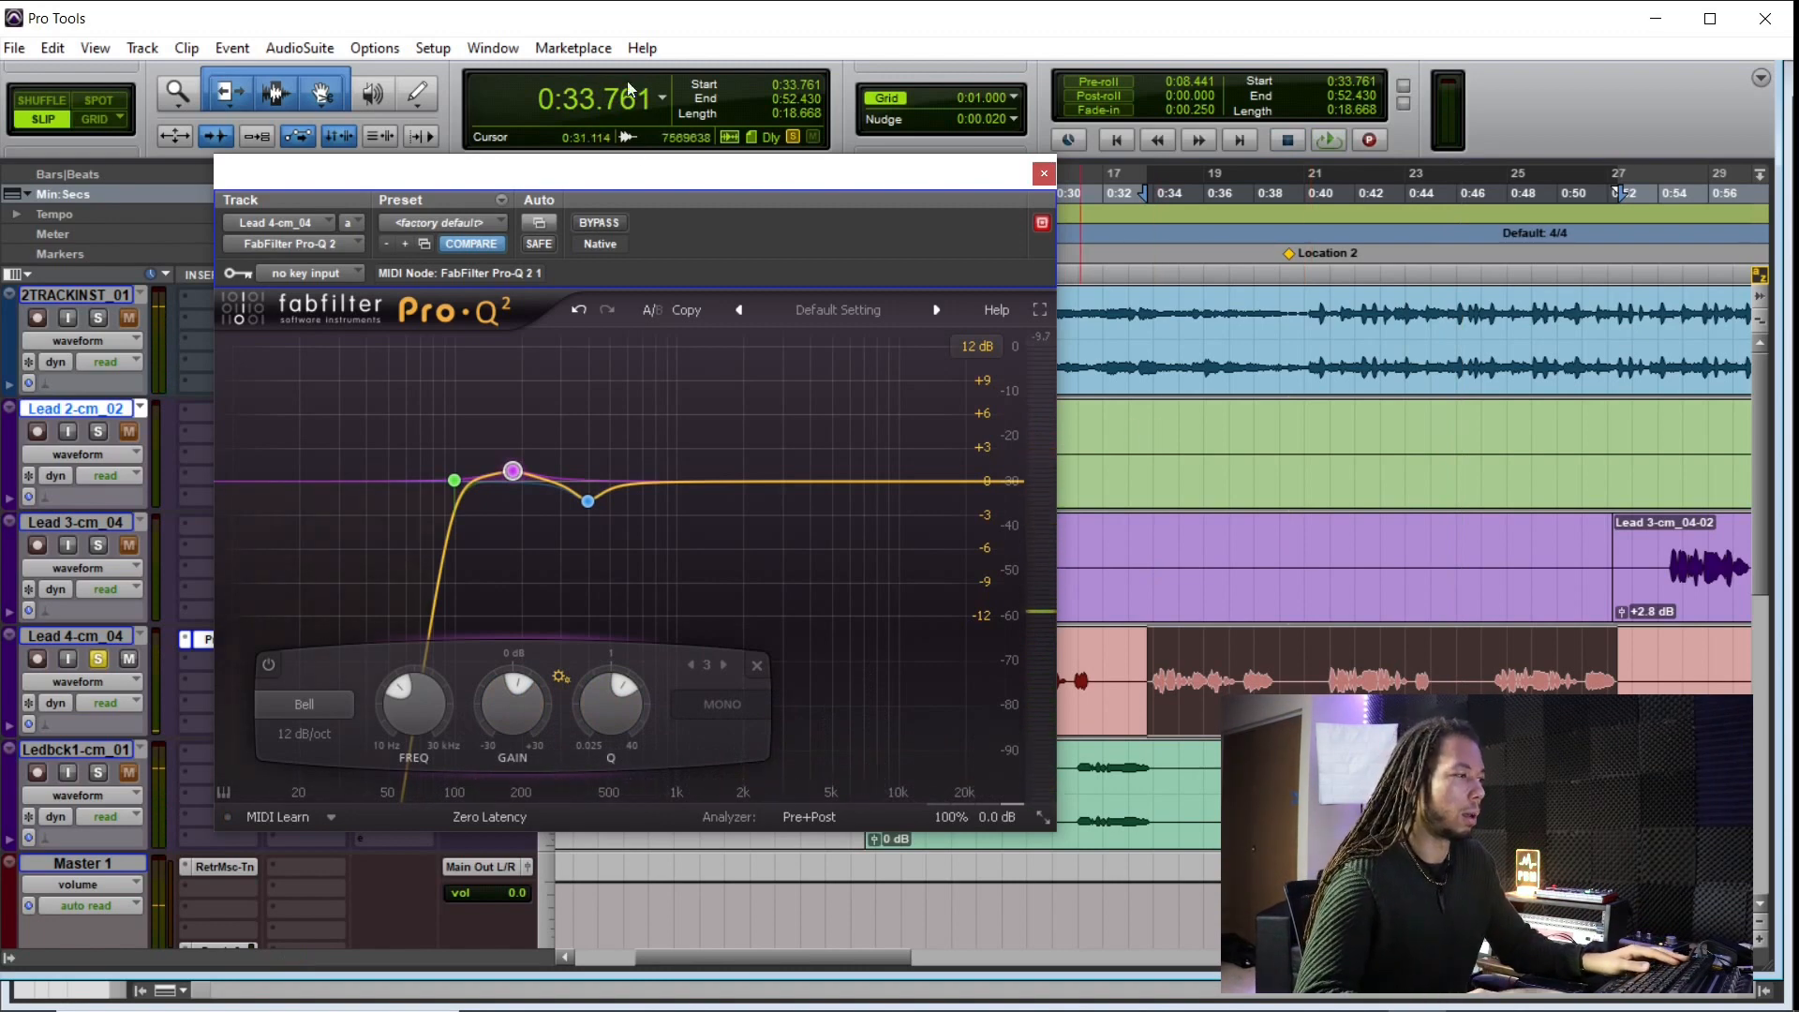
Step: Reselect the Lead 4 phrases from 0:33.947 to 0:52.430 and play the selection
left_click_drag(686, 172, 745, 168)
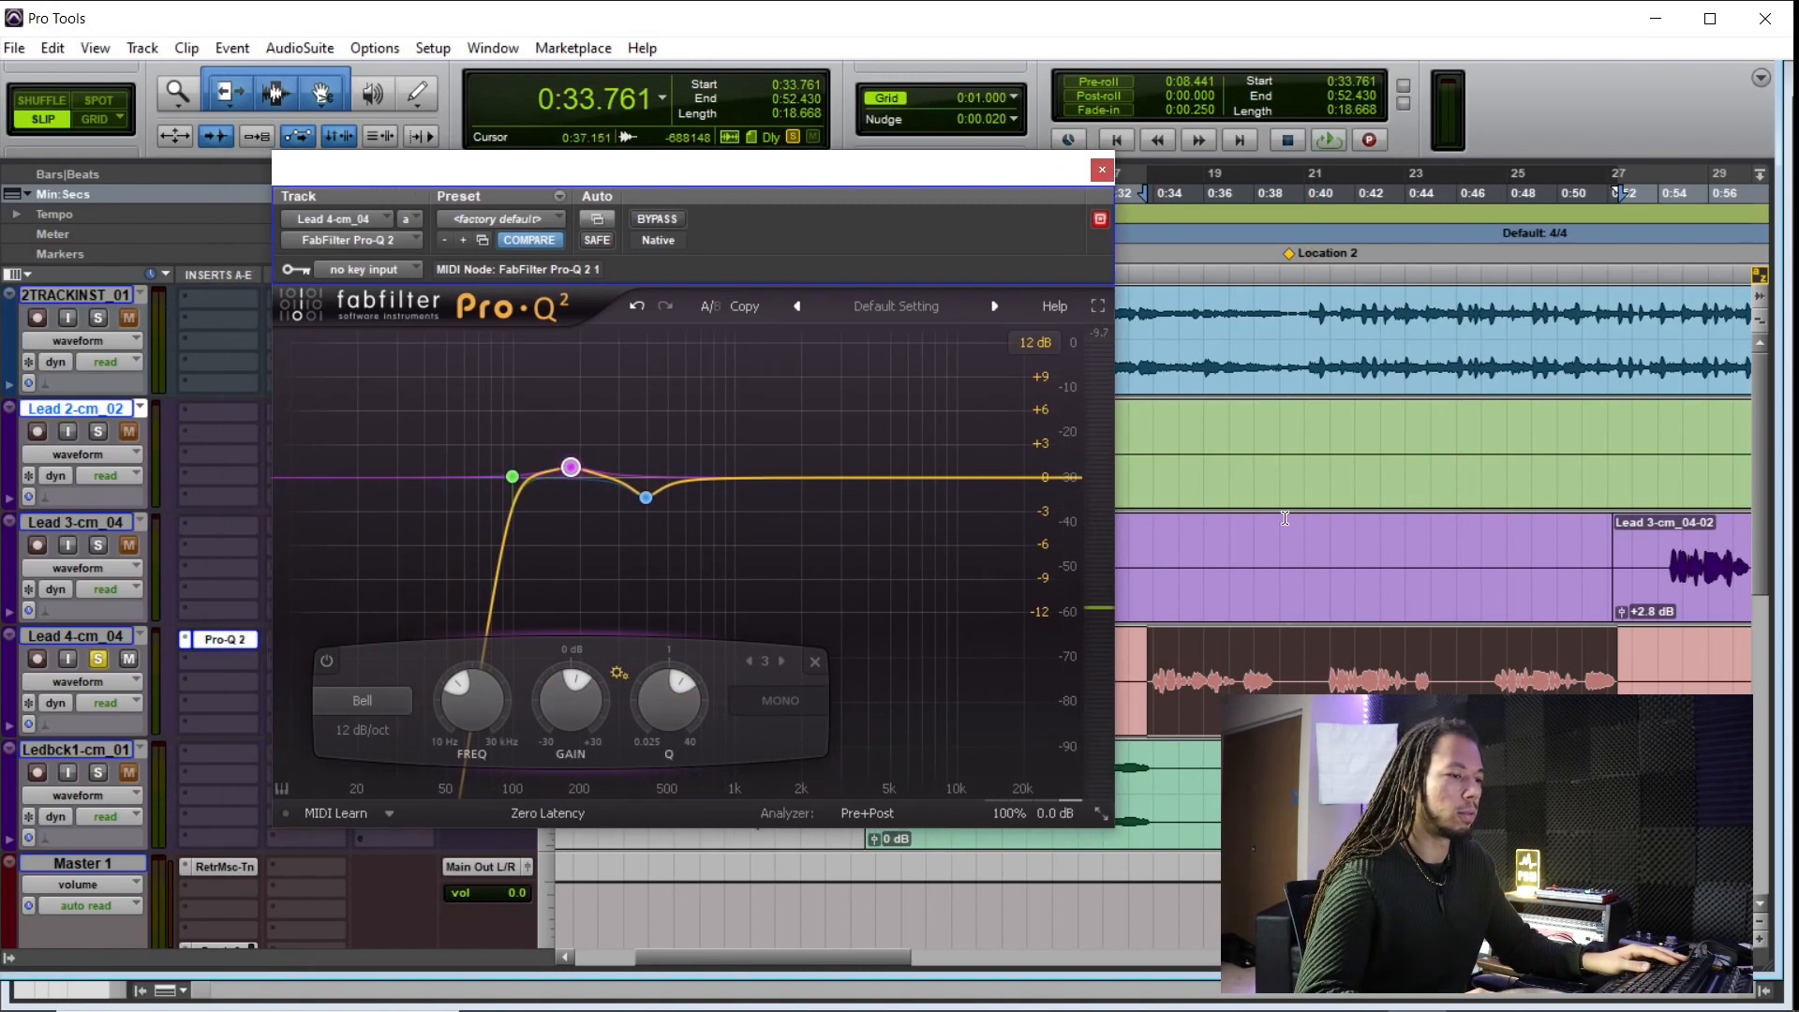
left_click(1328, 659)
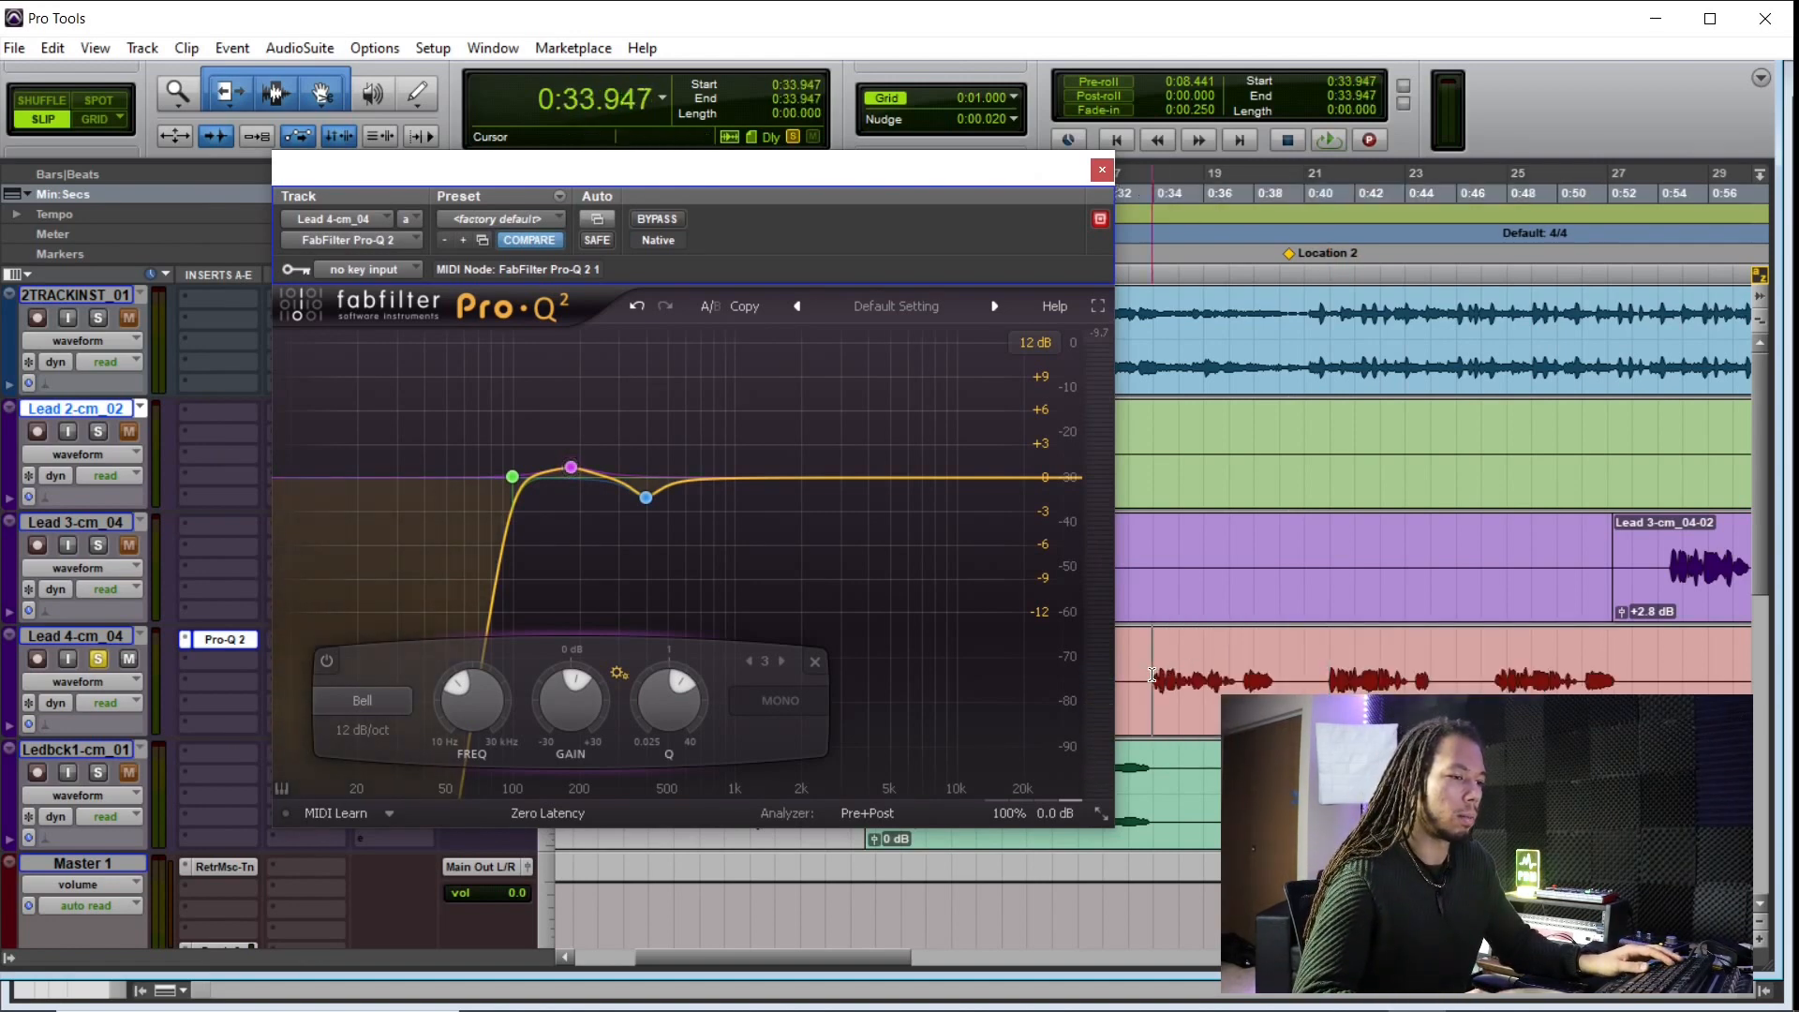
left_click_drag(1152, 675, 1576, 675)
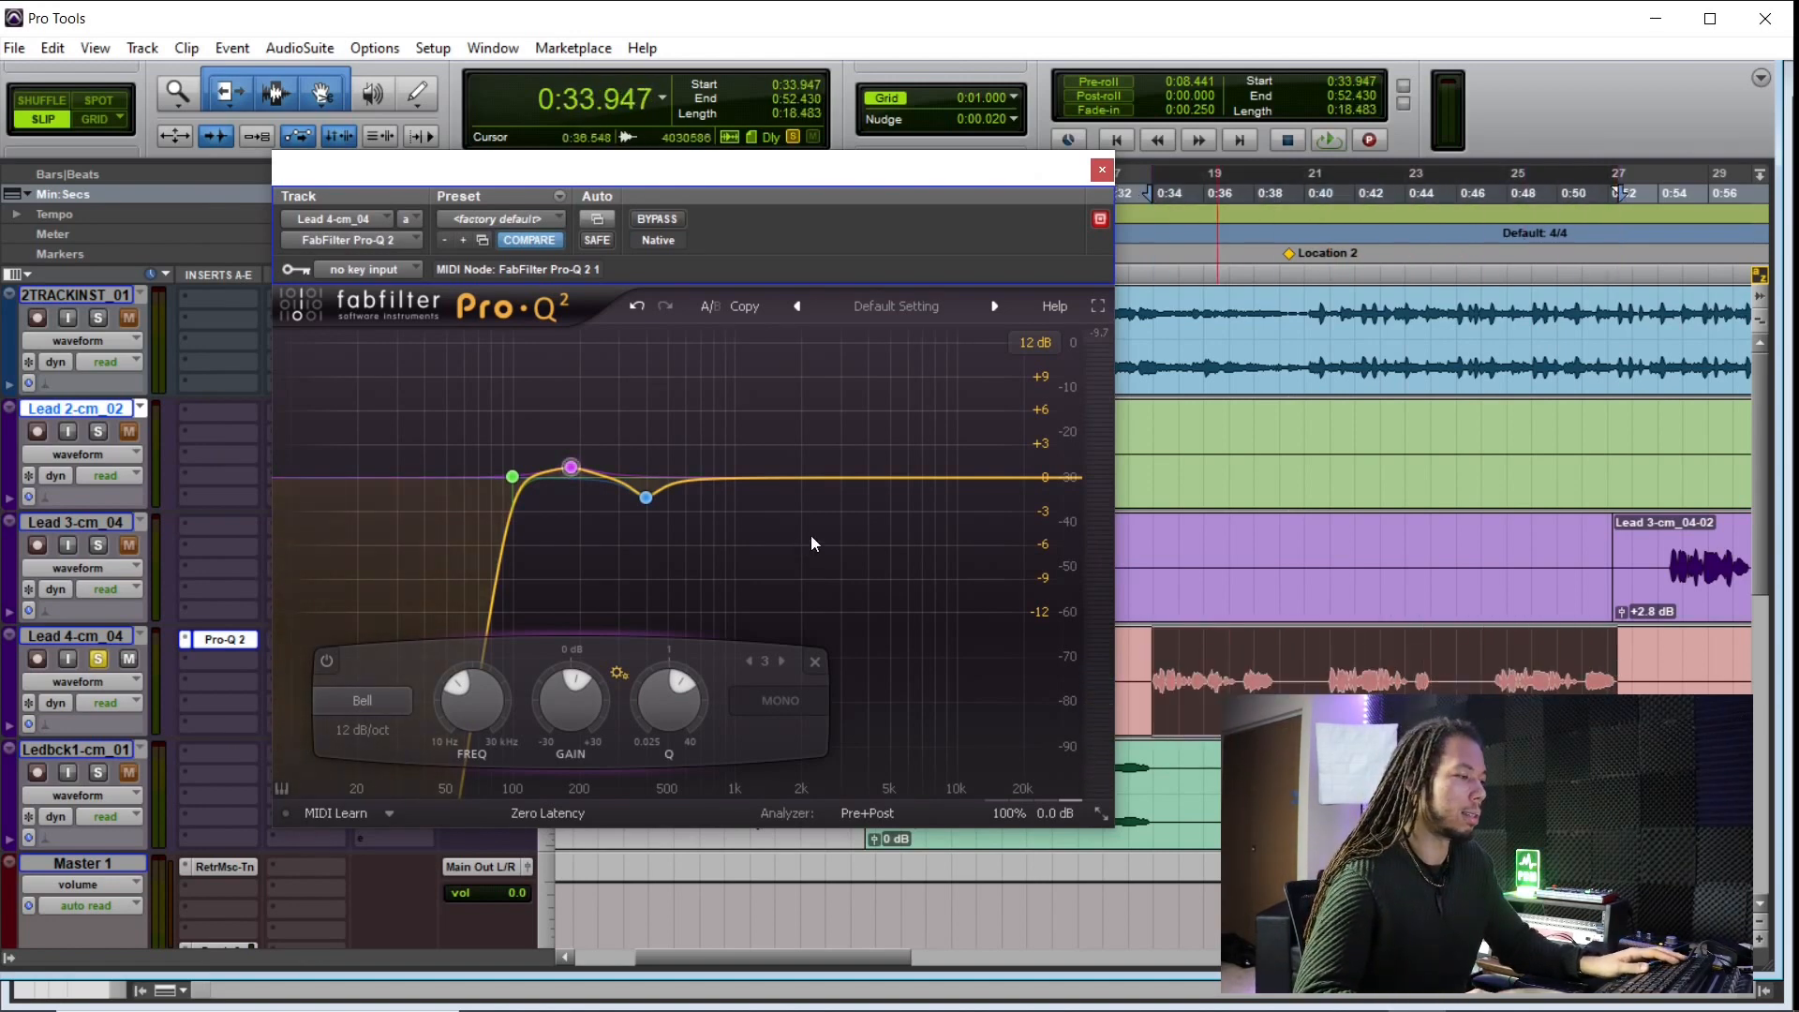
key("space")
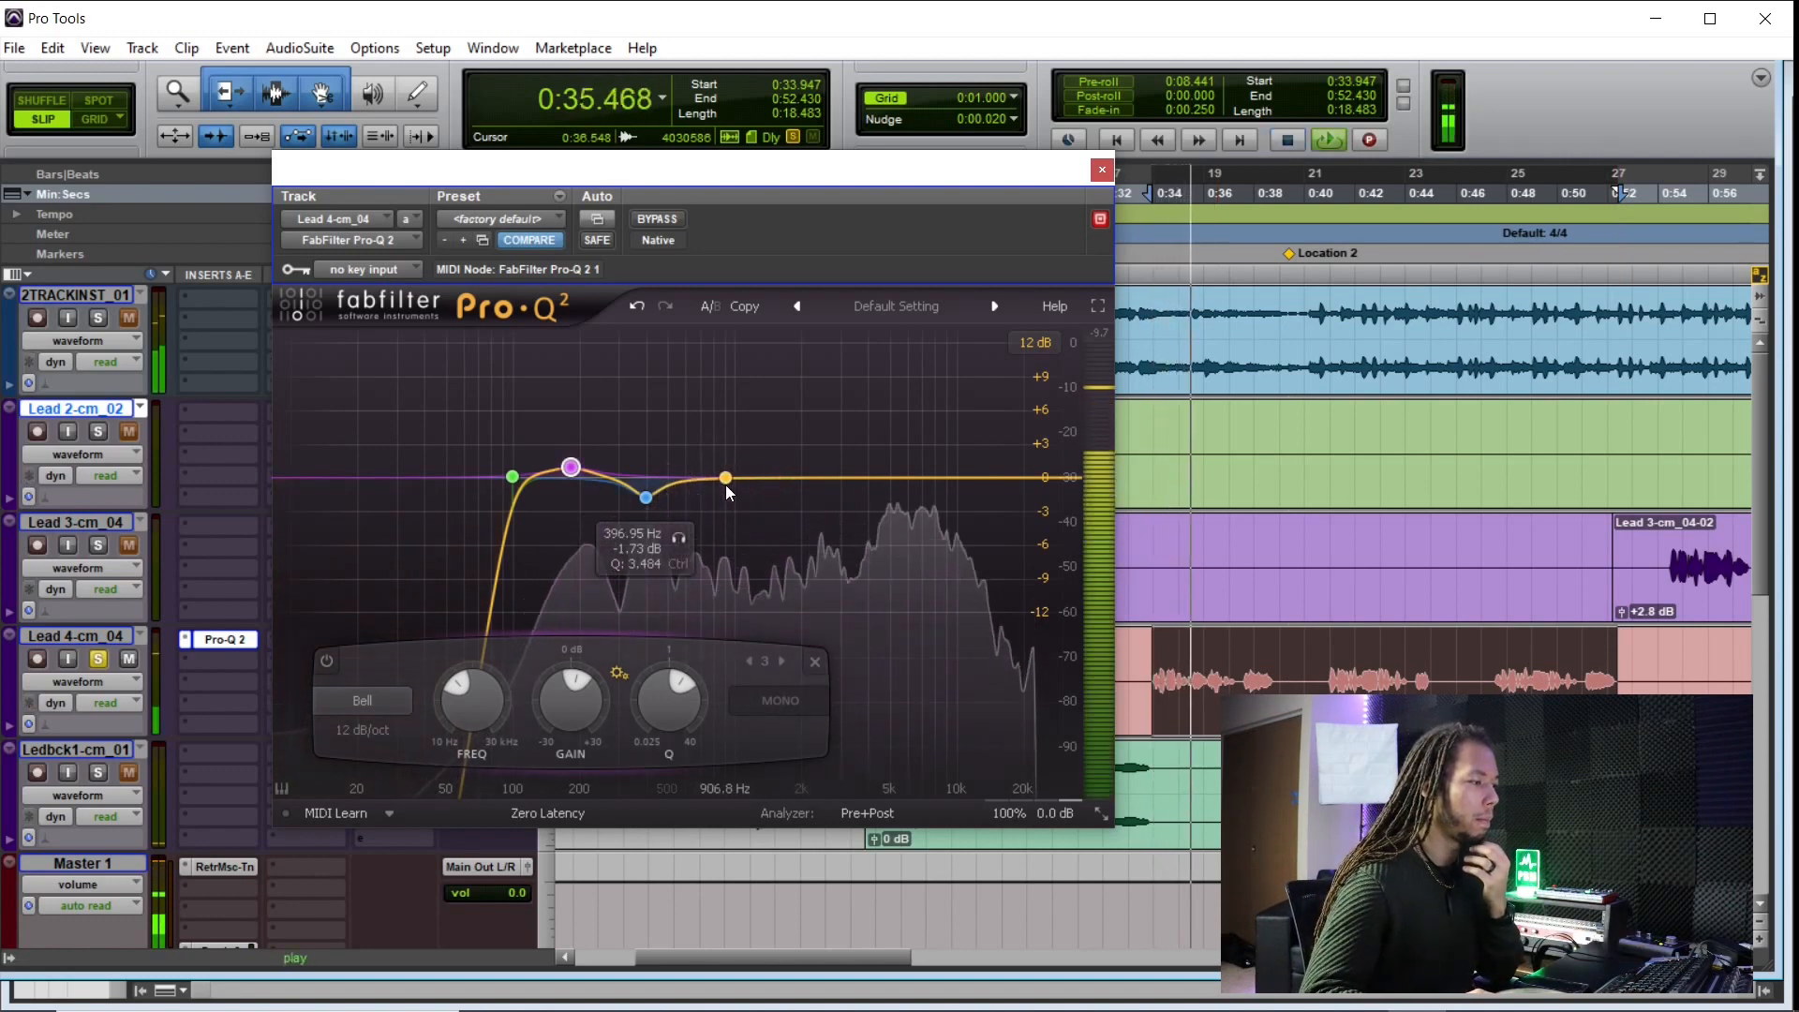
Step: Add a Bell band at about 1075 Hz during playback and narrow its Q to about 4.3
left_click_drag(727, 485, 737, 476)
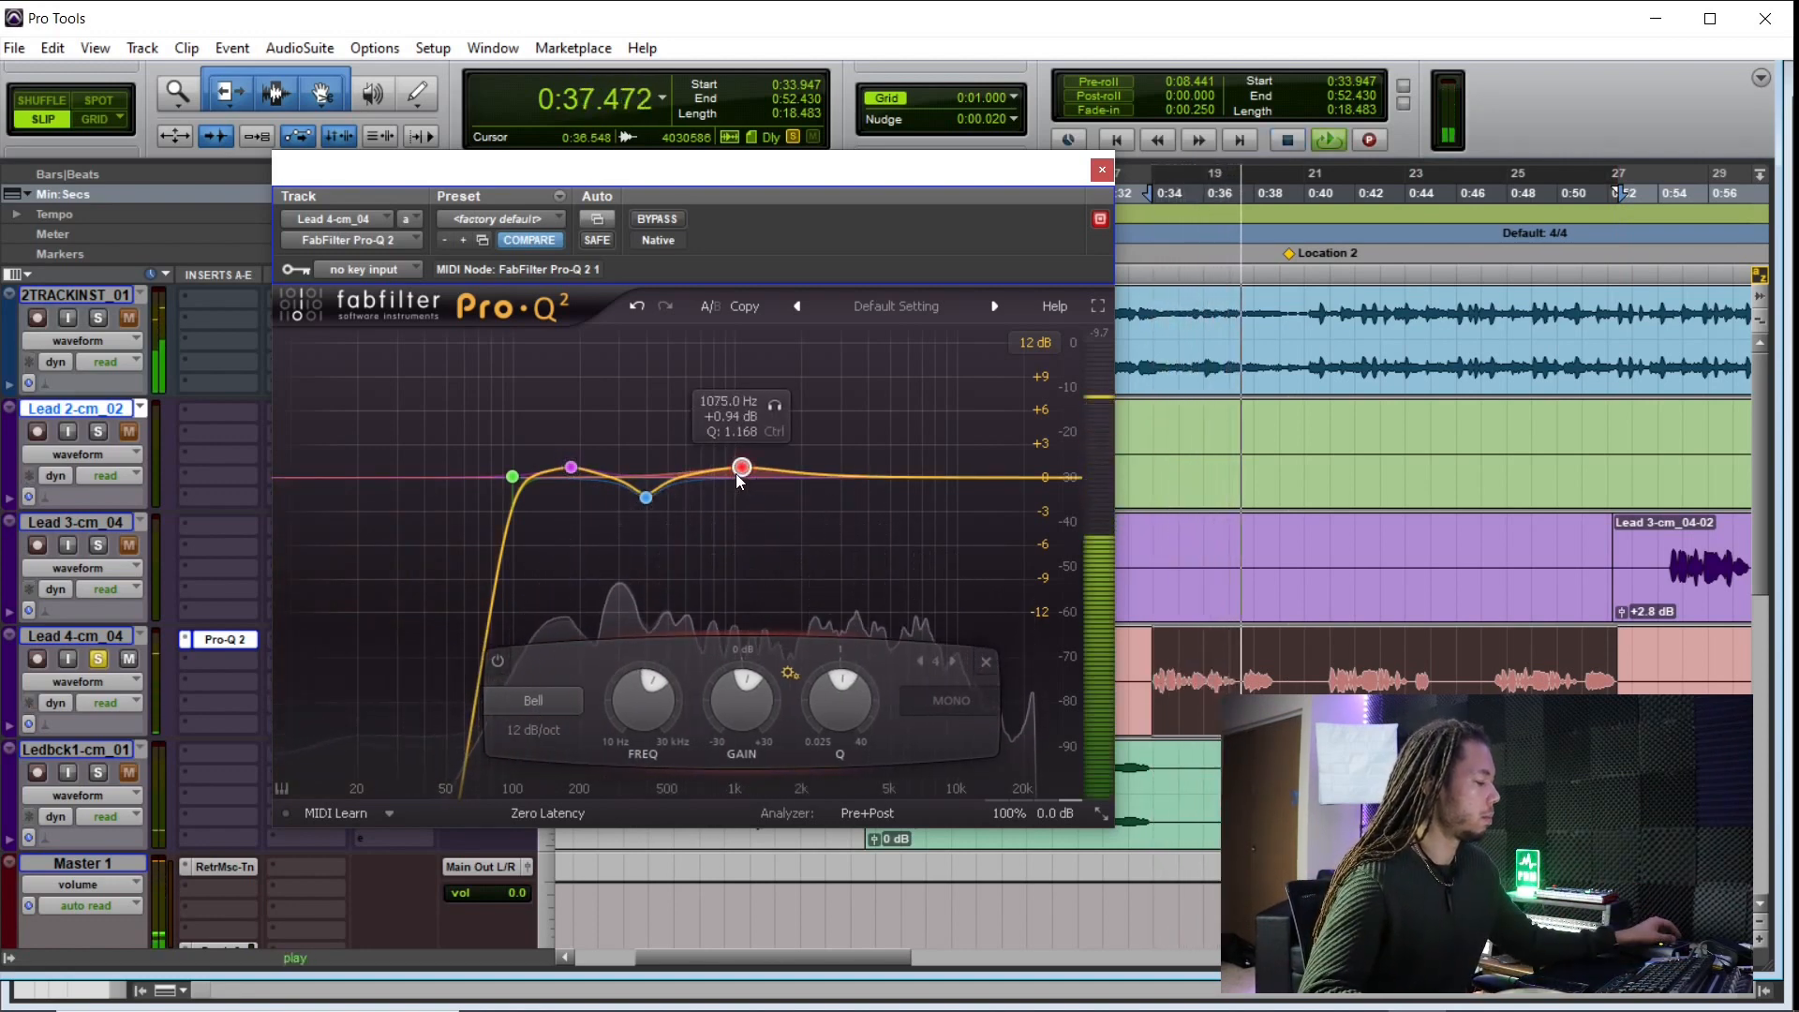
scroll(738, 478, "up", 5)
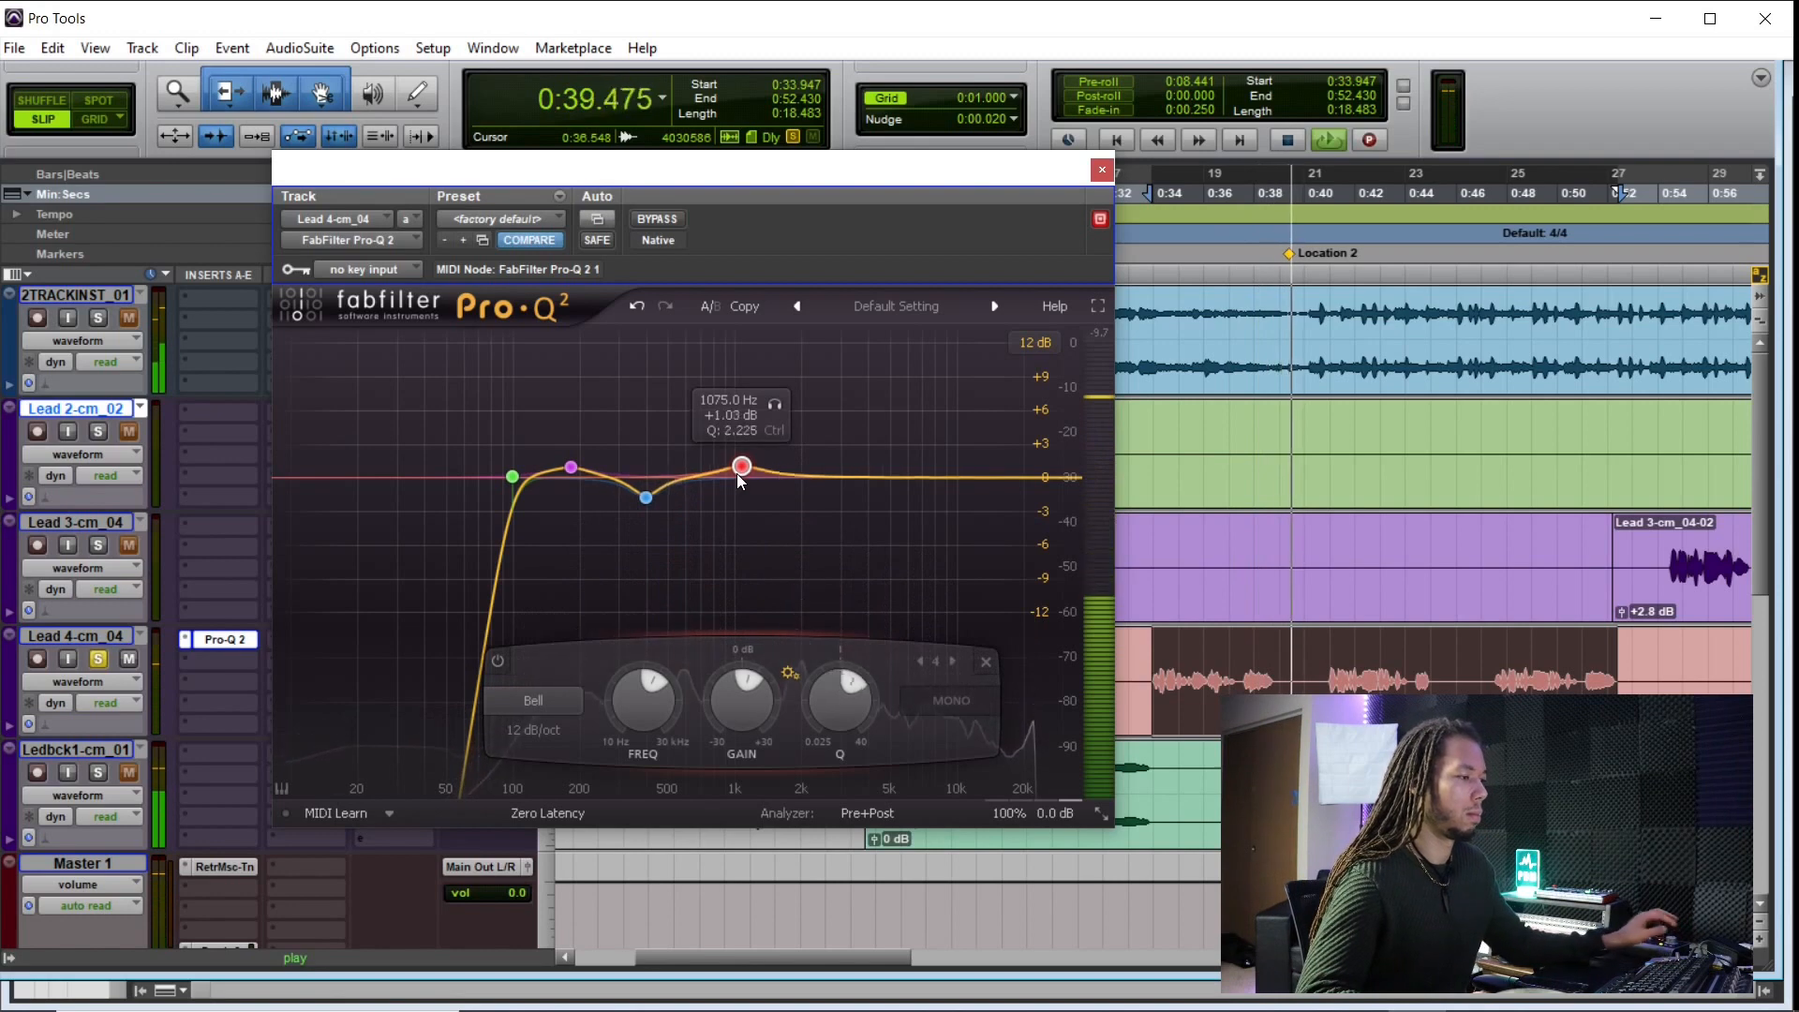
scroll(739, 474, "up", 4)
left_click_drag(739, 474, 743, 483)
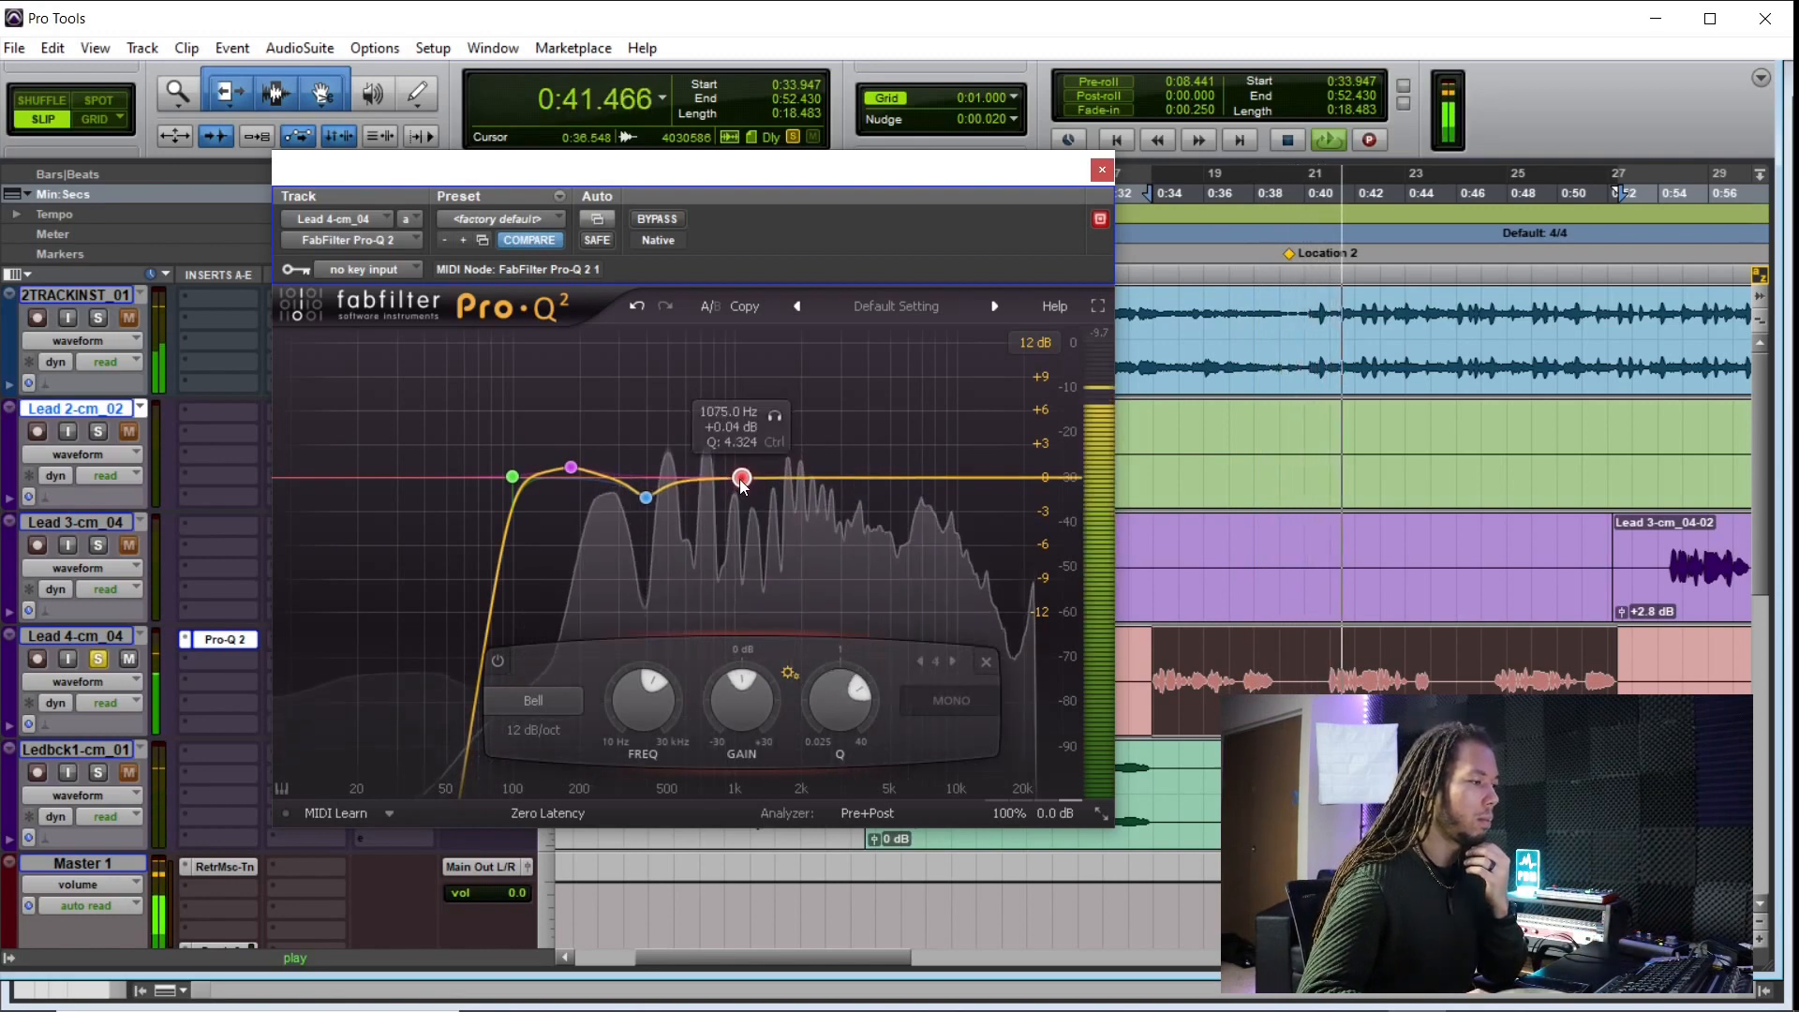
Step: Sweep the new Bell band through the mids while soloing it, settling at about 600 Hz with +1.1 dB gain and Q about 5.2
left_click_drag(774, 414, 712, 424)
mouse_move(798, 690)
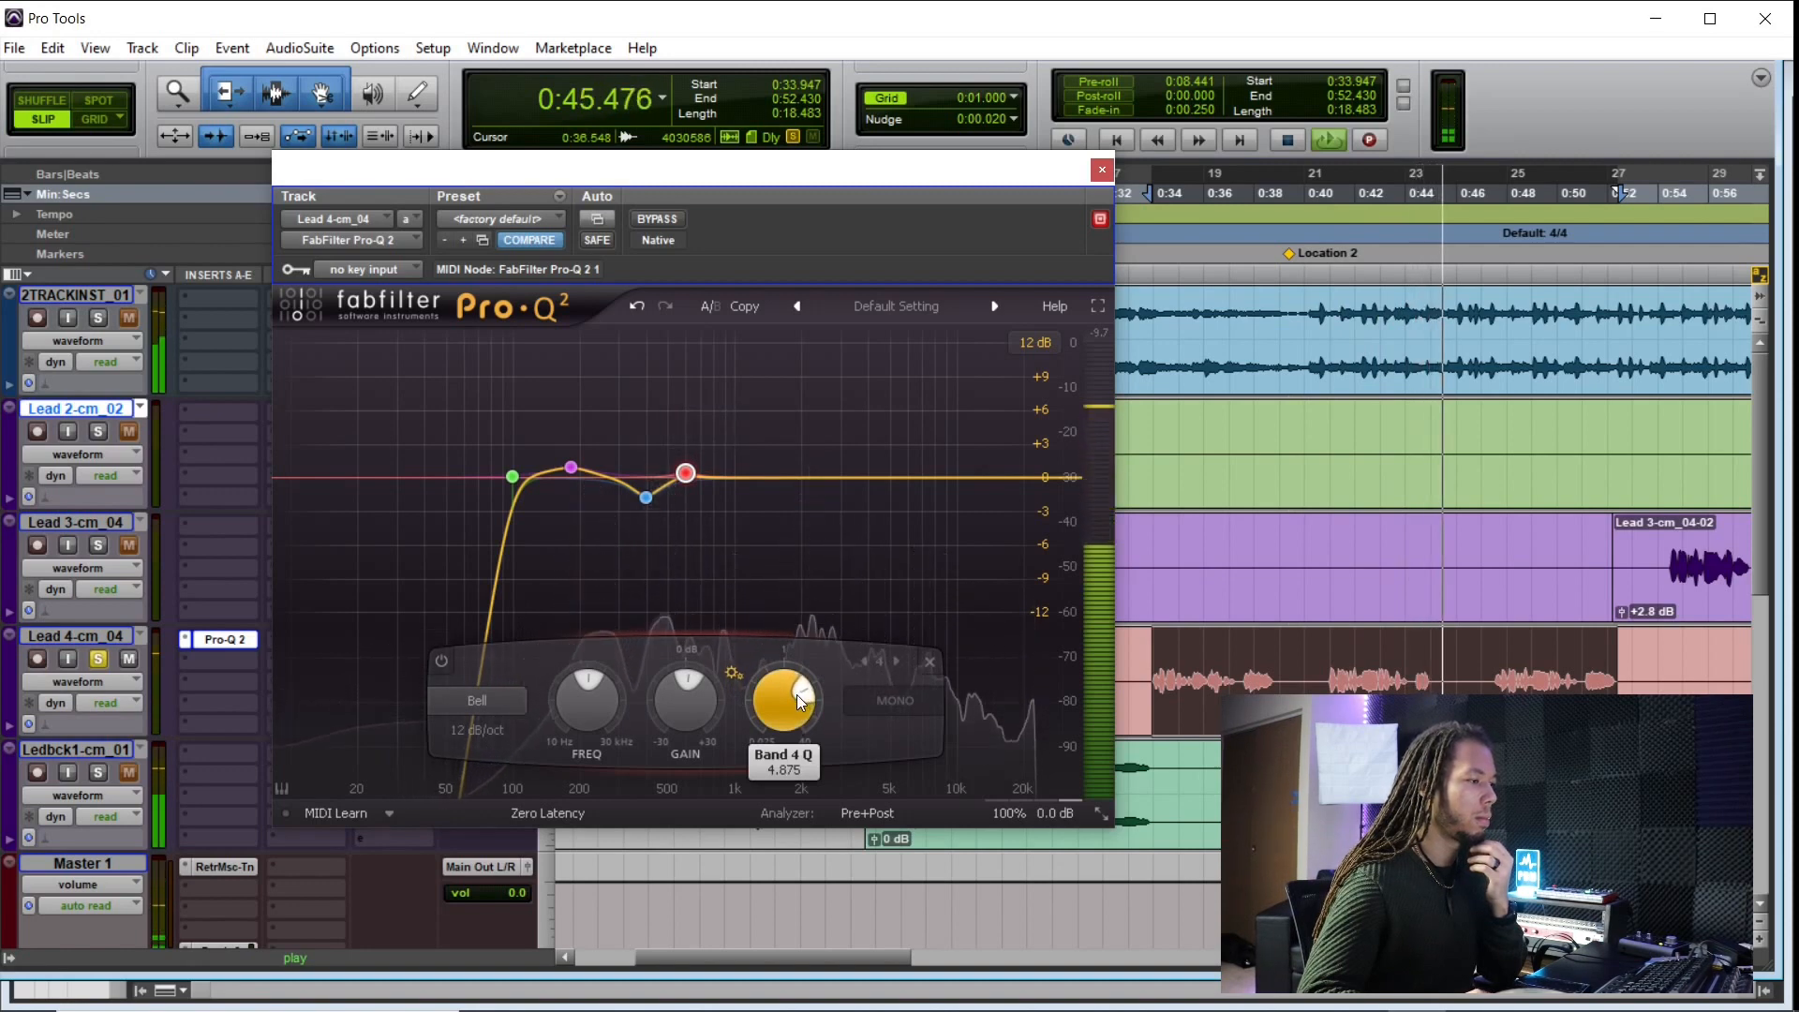
mouse_move(663, 503)
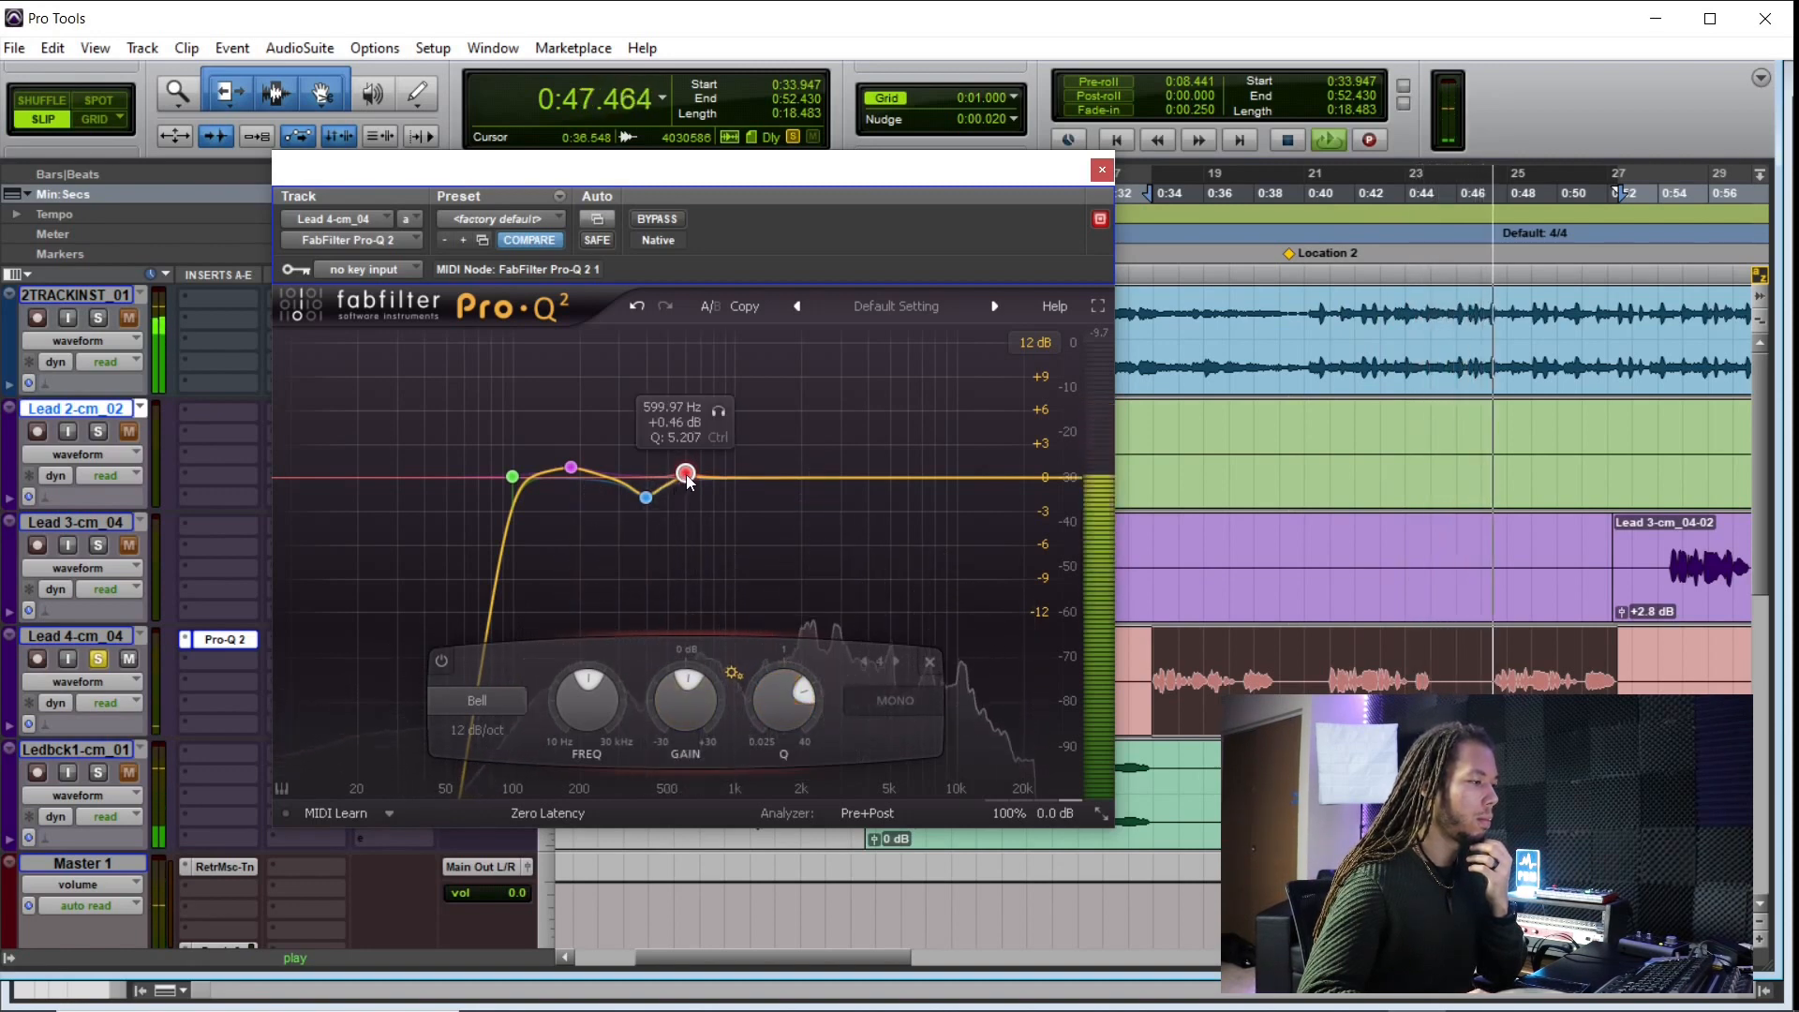
left_click_drag(687, 480, 656, 468)
left_click(693, 404)
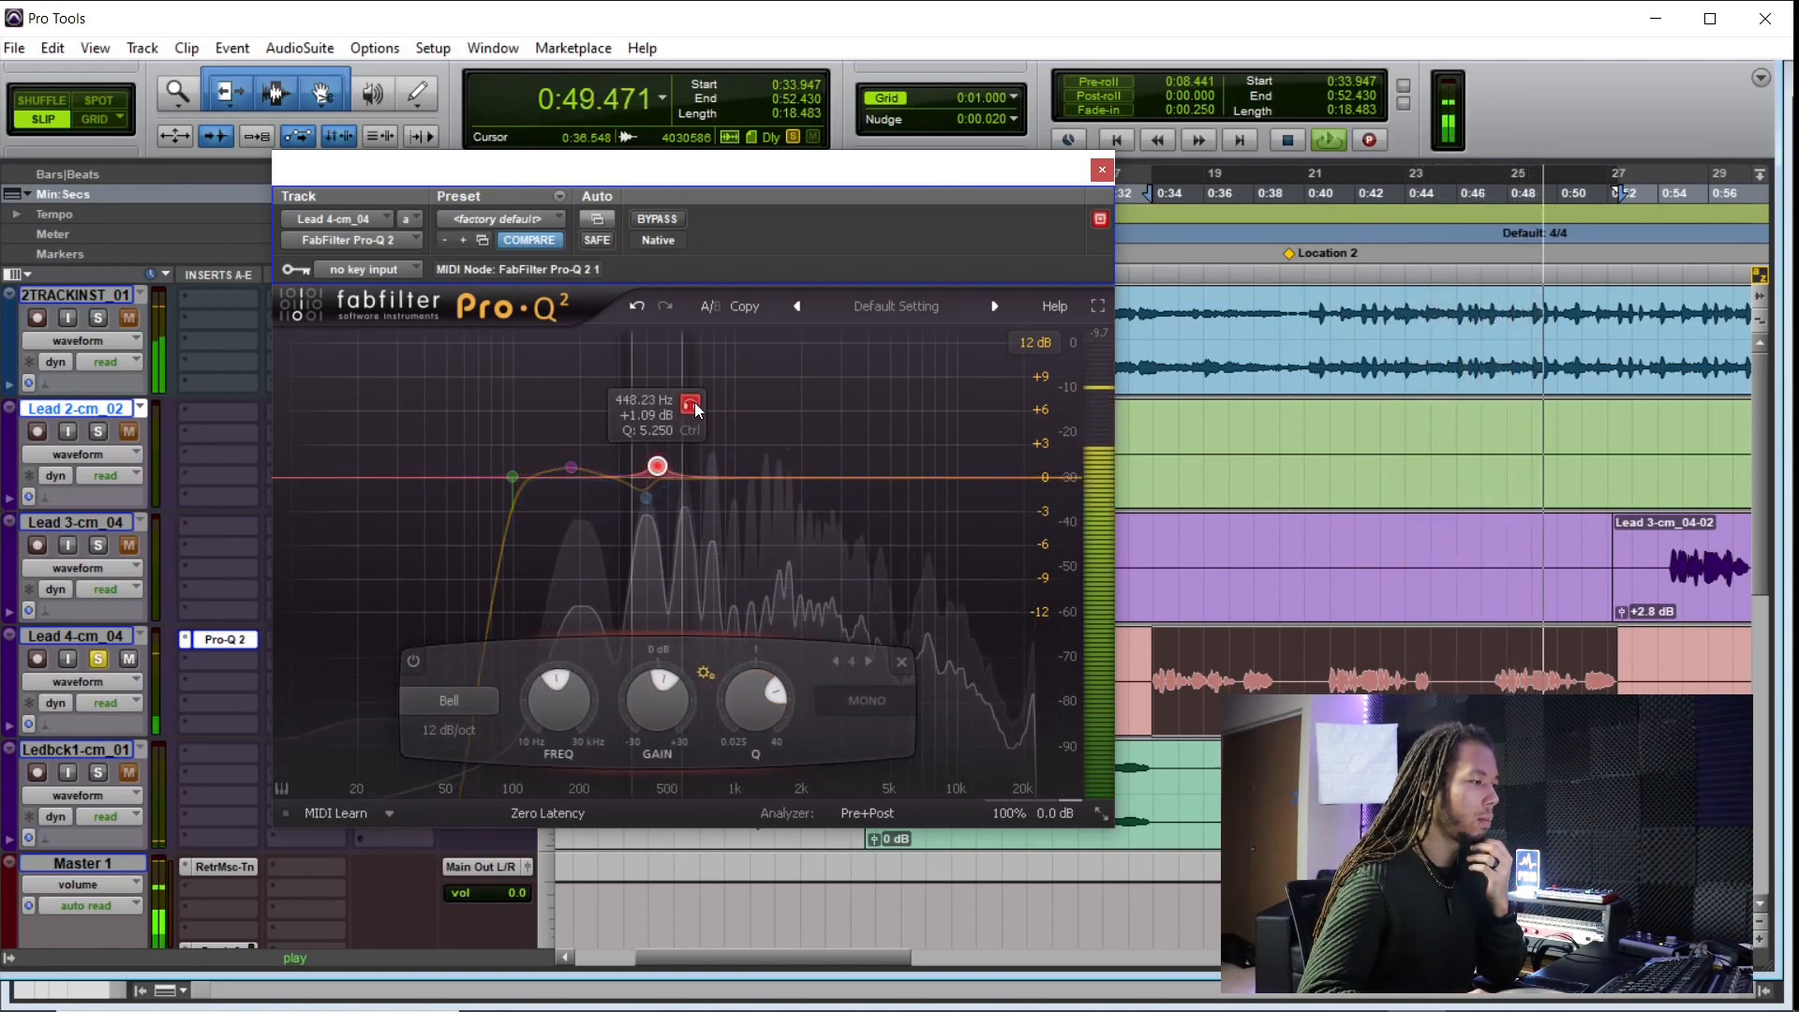
left_click_drag(695, 409, 723, 409)
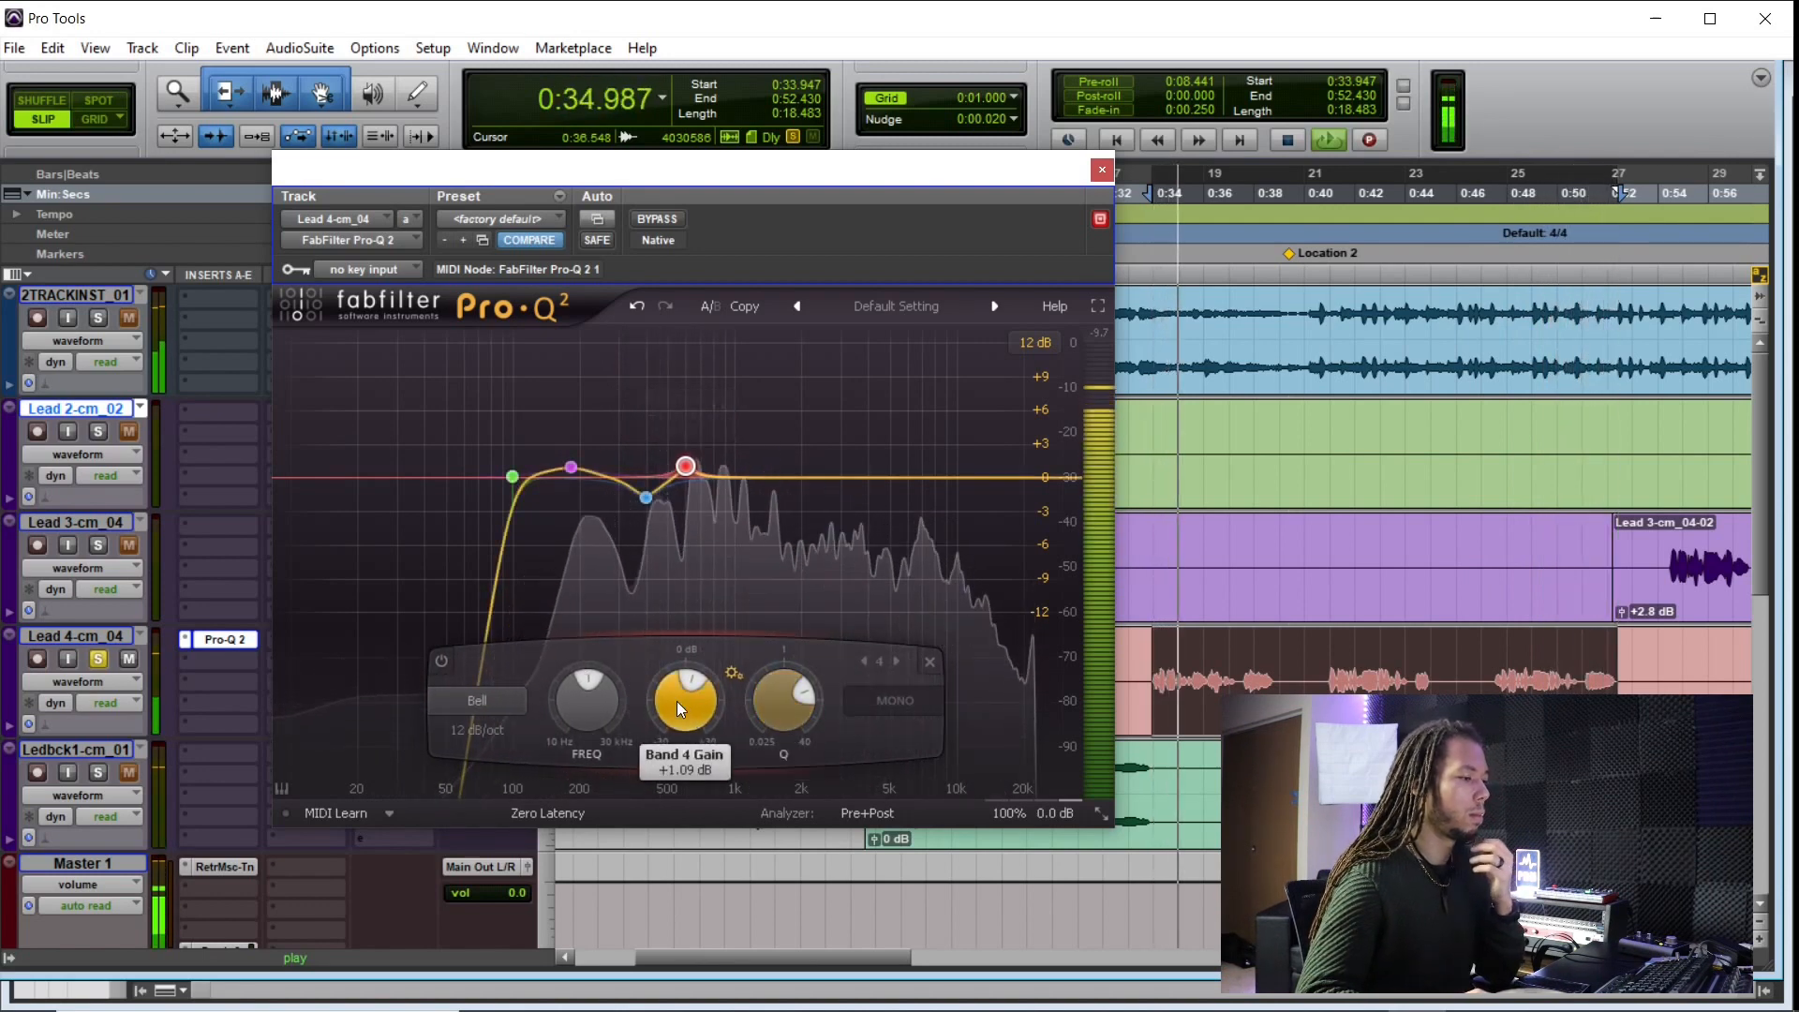
Step: Cut the 600 Hz Bell band to about -3.7 dB and narrow its Q to about 10.1 during playback
left_click_drag(676, 701, 686, 749)
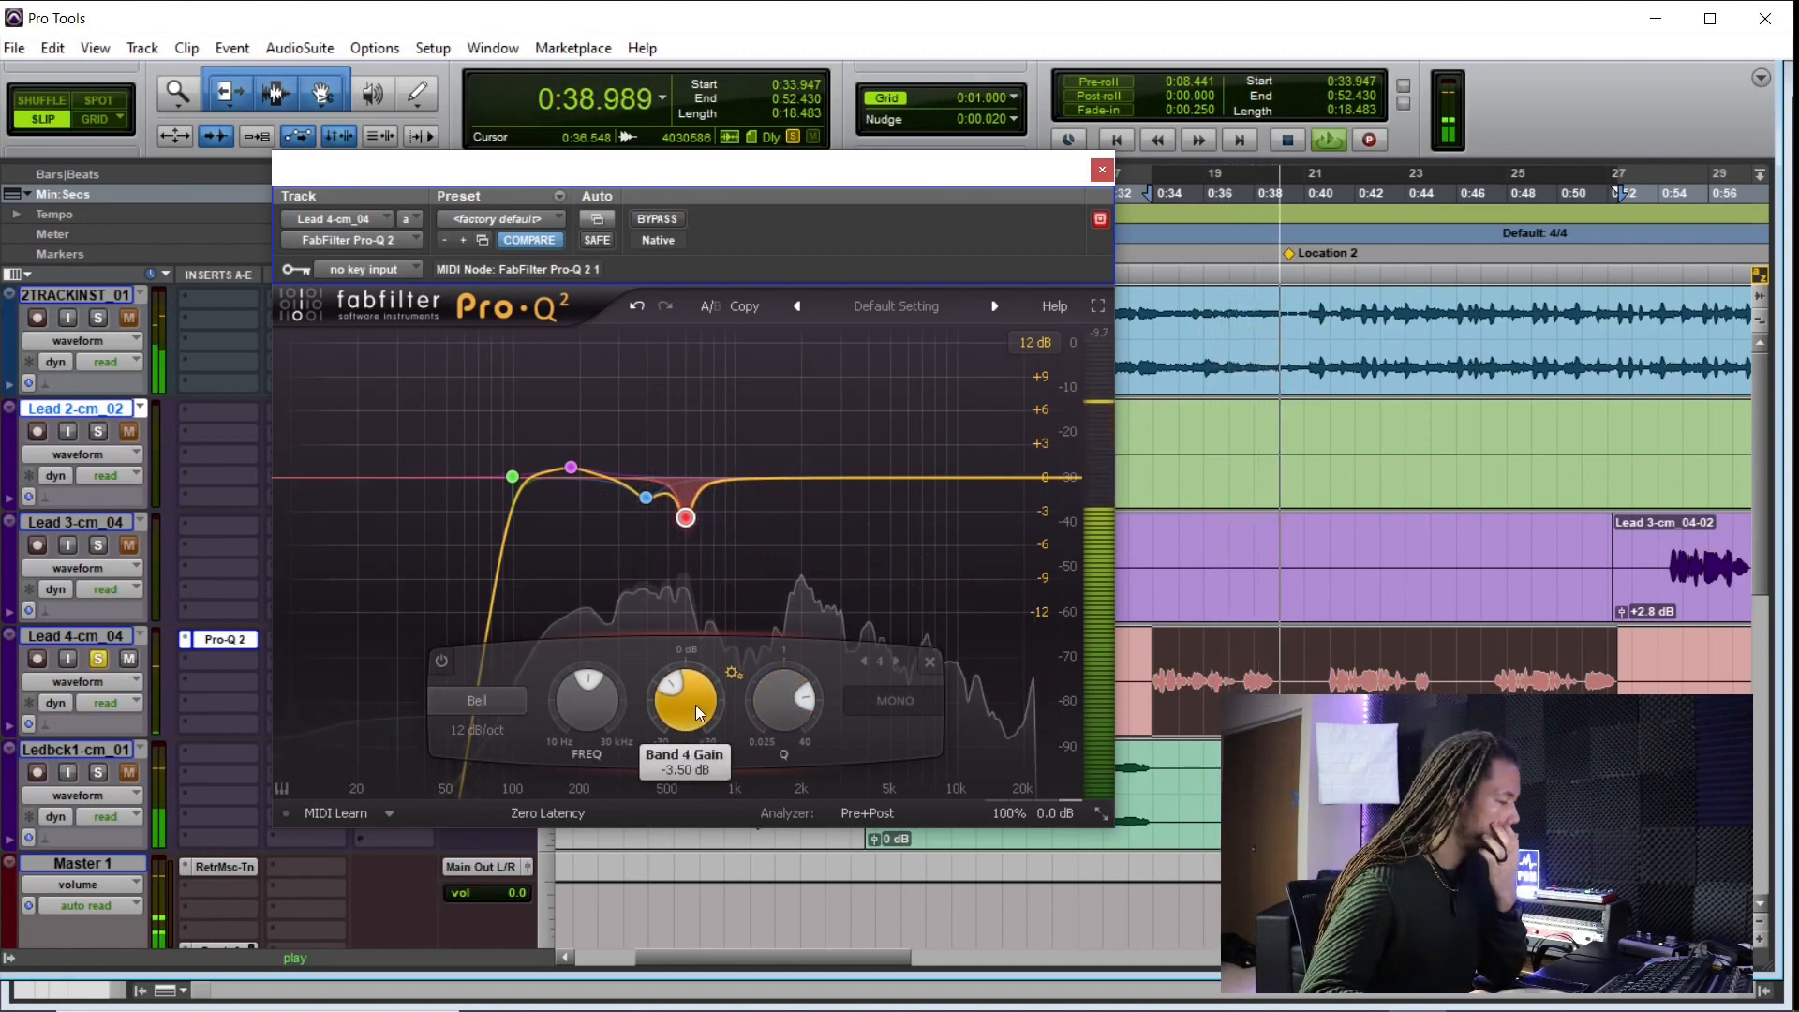
mouse_move(775, 700)
left_click_drag(773, 694, 776, 678)
mouse_move(689, 702)
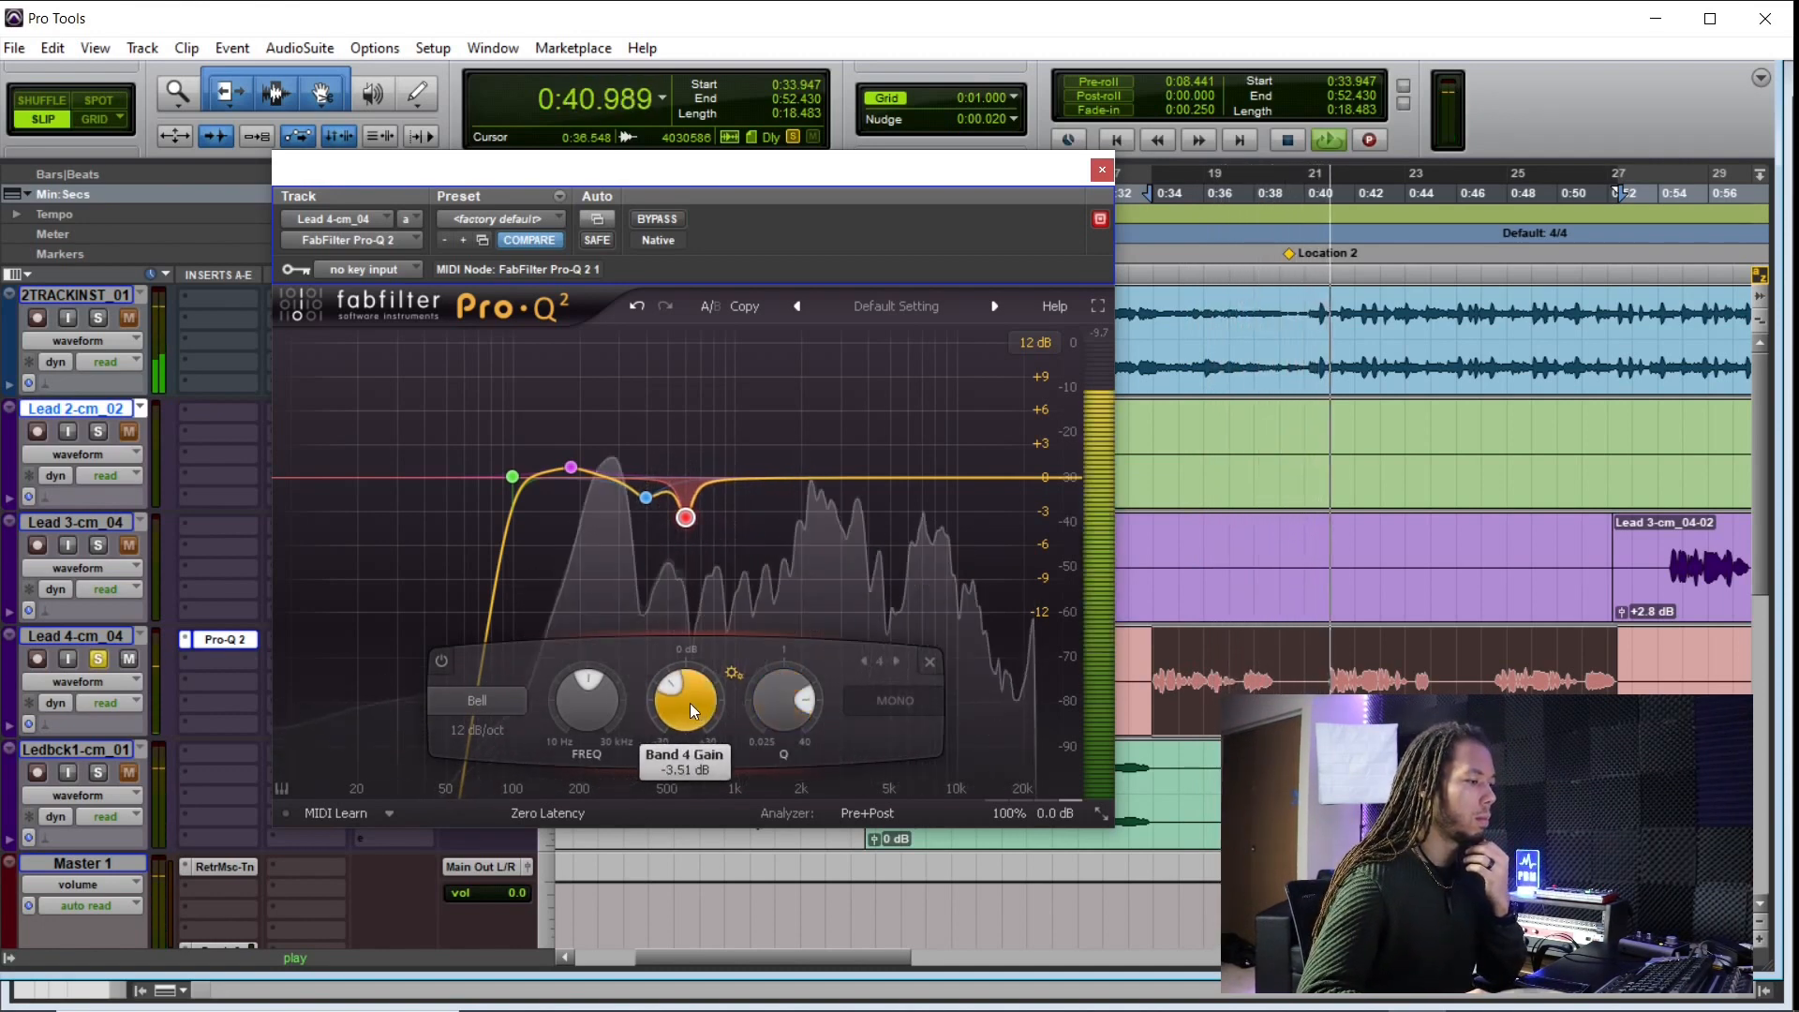
mouse_move(772, 699)
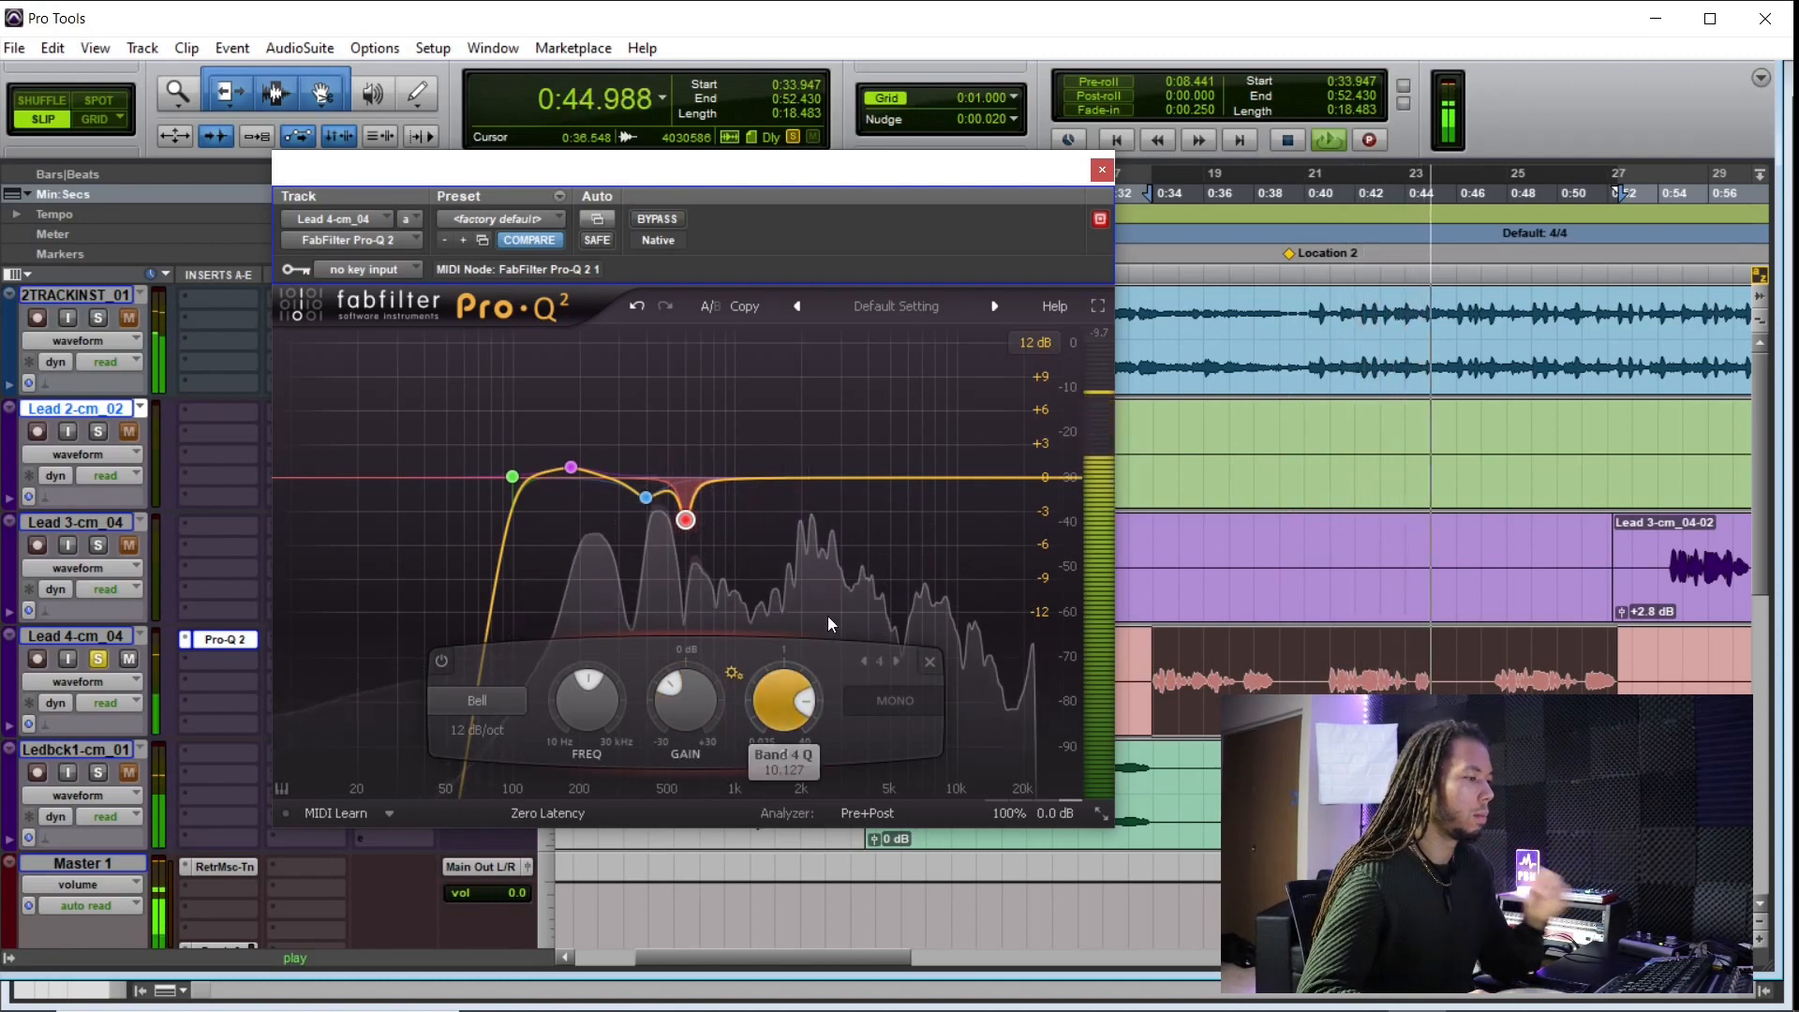
key("space")
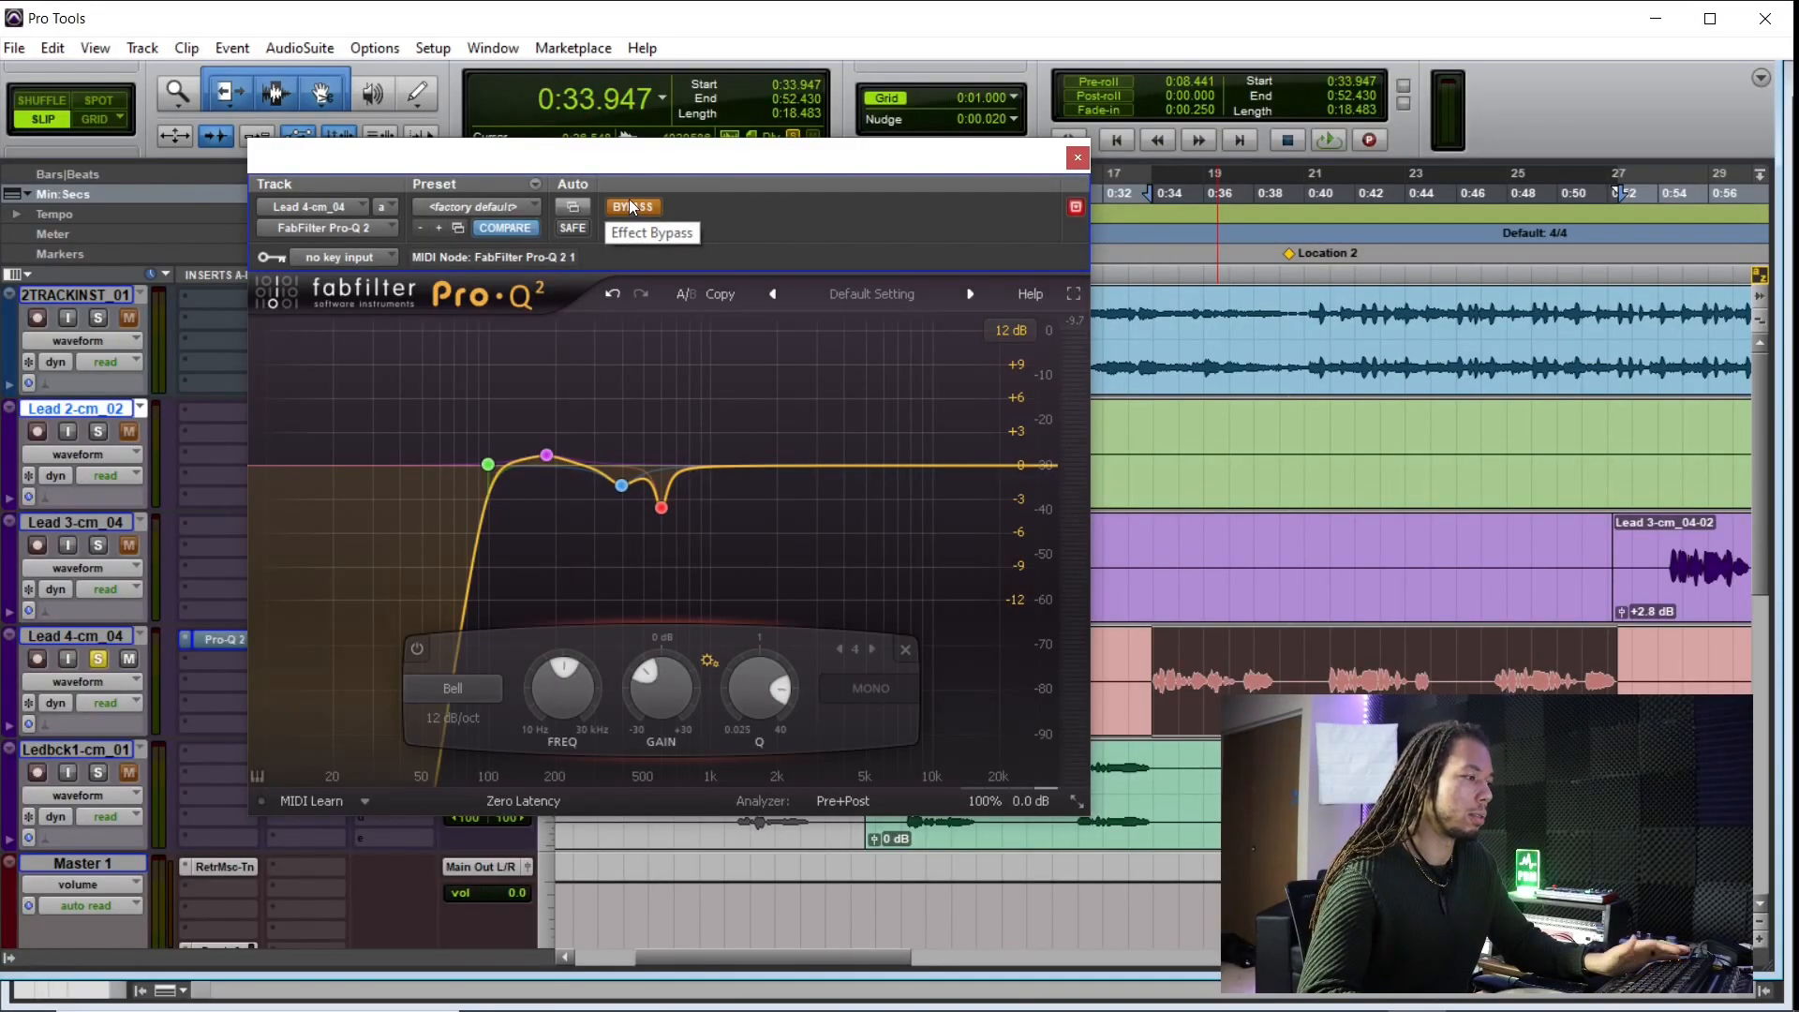
Step: Play the selected phrases with the equalizer bypassed and active to compare the vocal's sound
key("space")
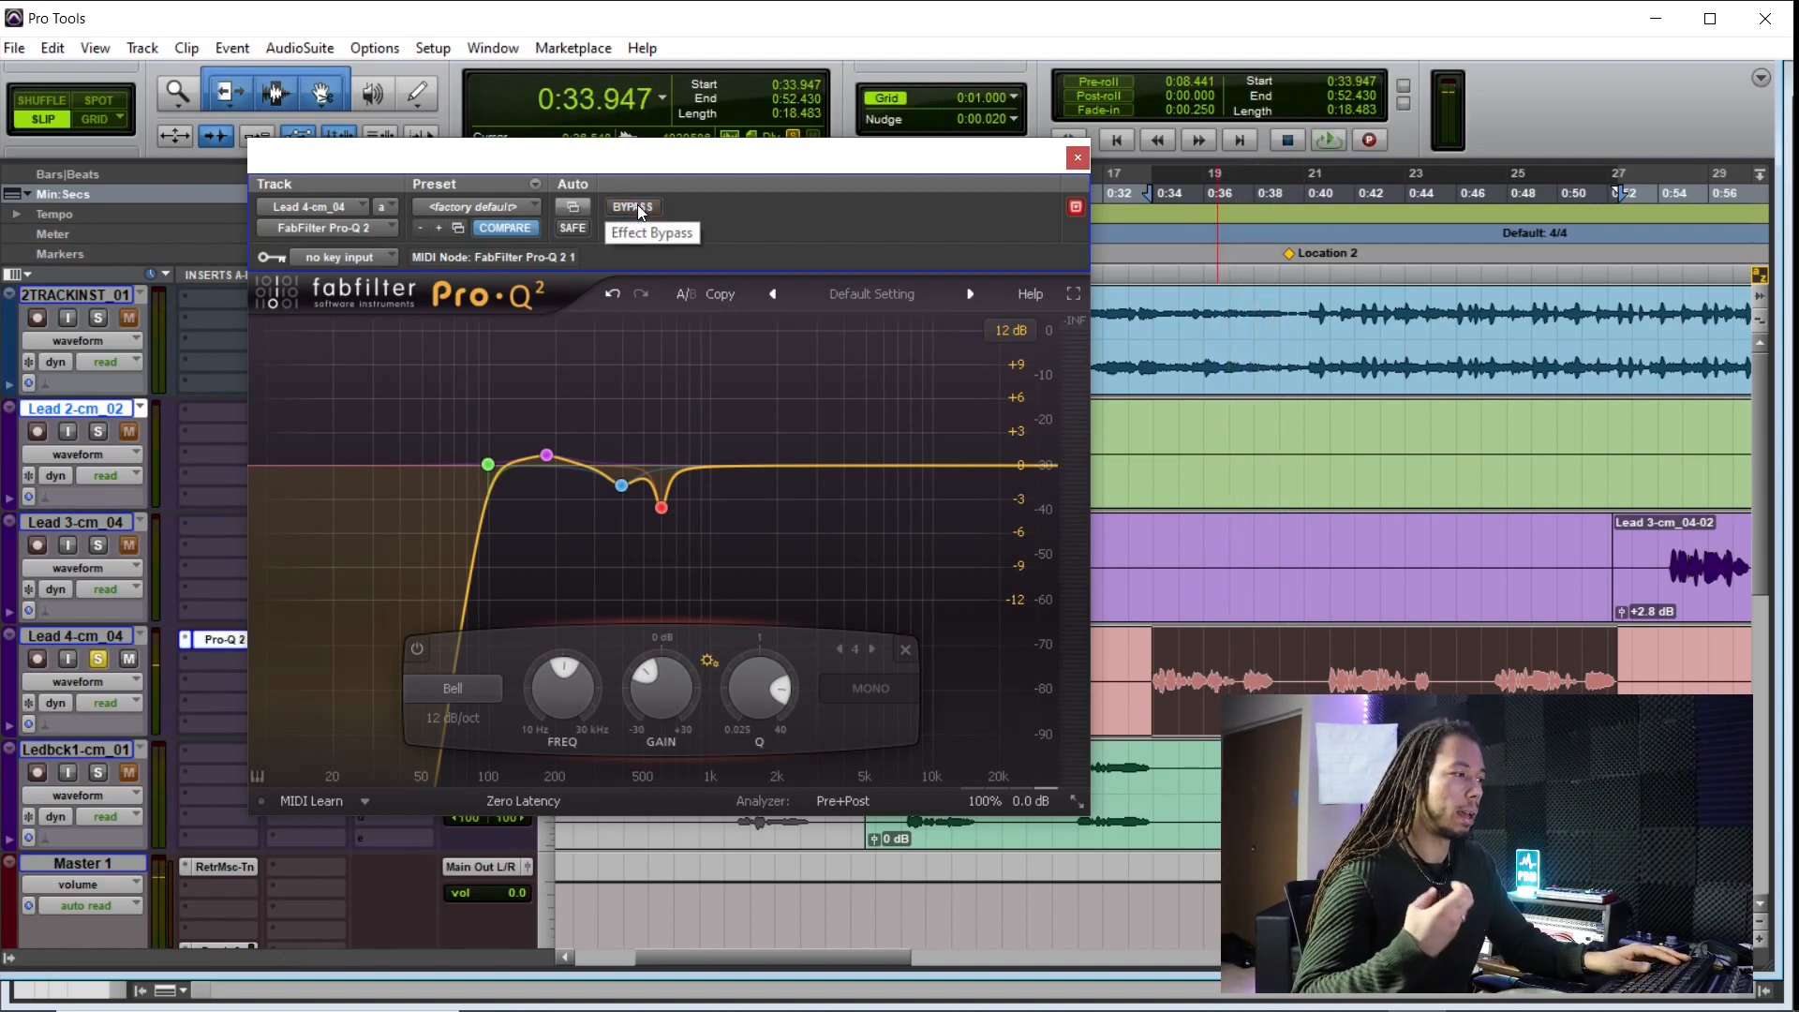
key("space")
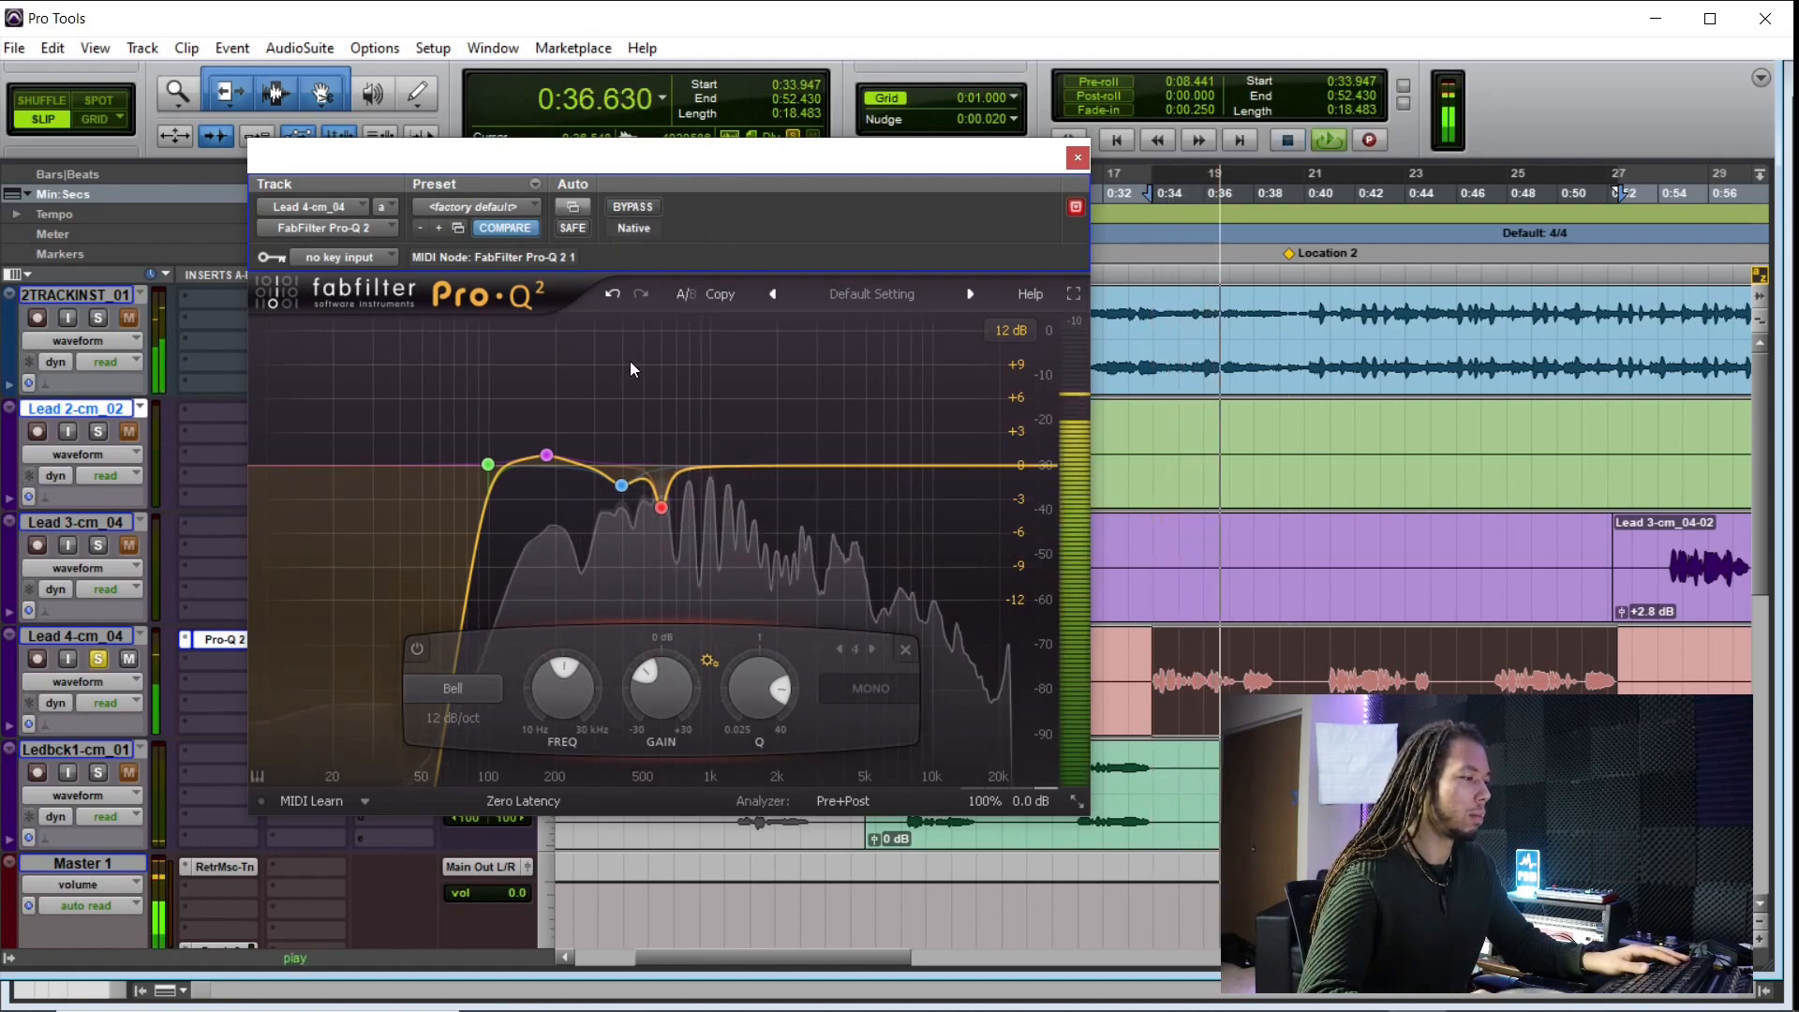
key("space")
Step: Deepen the cut of the 397 Hz Bell band to about -2.7 dB while playing the selection
left_click(622, 487)
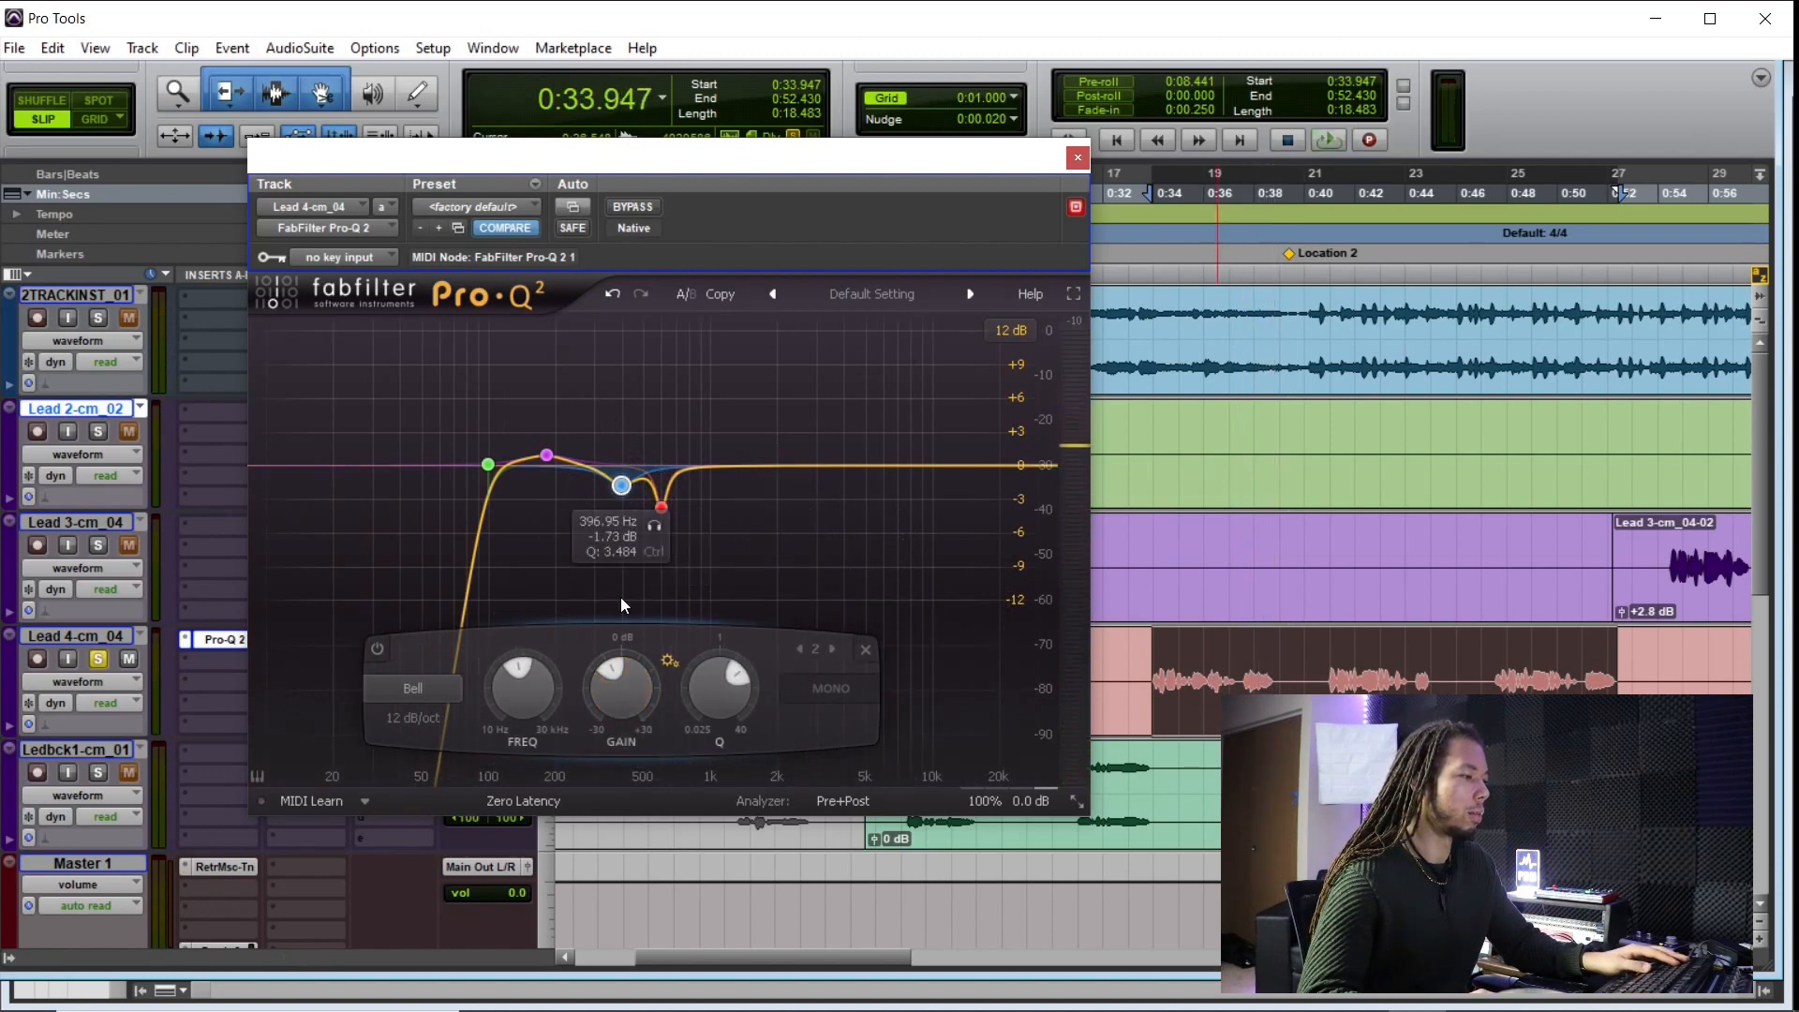
key("space")
scroll(622, 684, "down", 2)
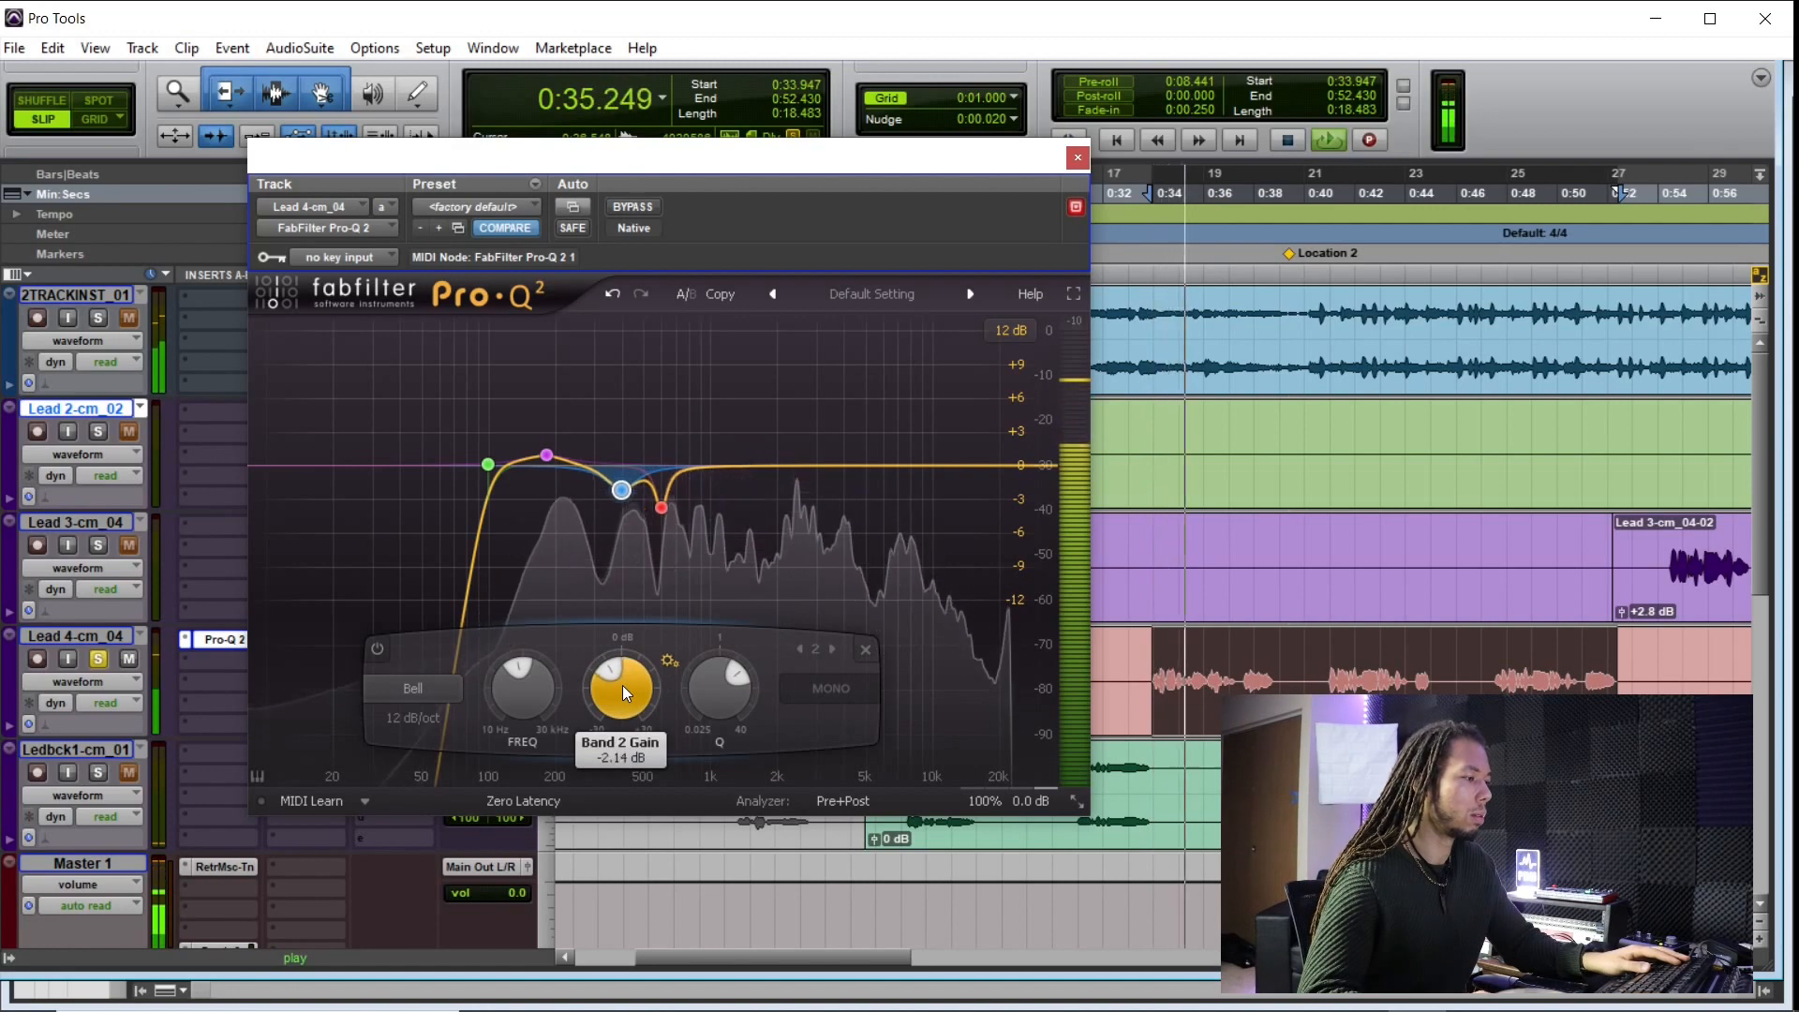
scroll(622, 684, "down", 1)
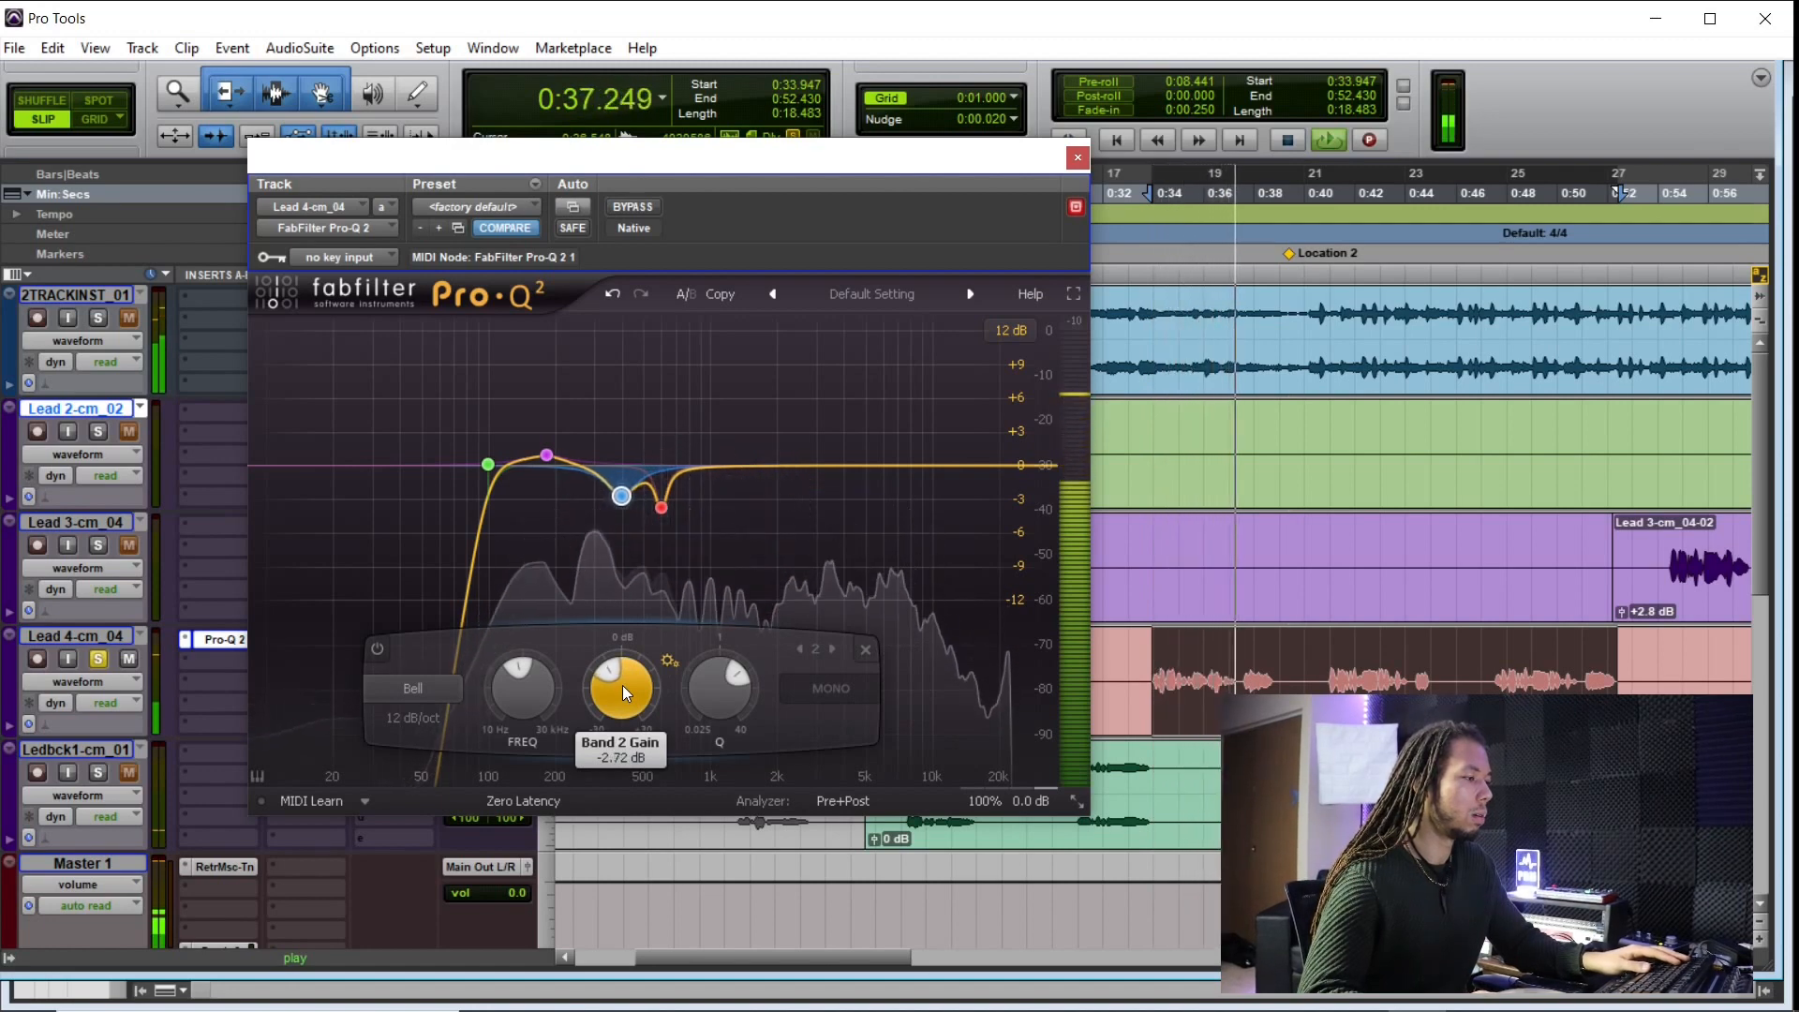
scroll(622, 684, "down", 3)
key("space")
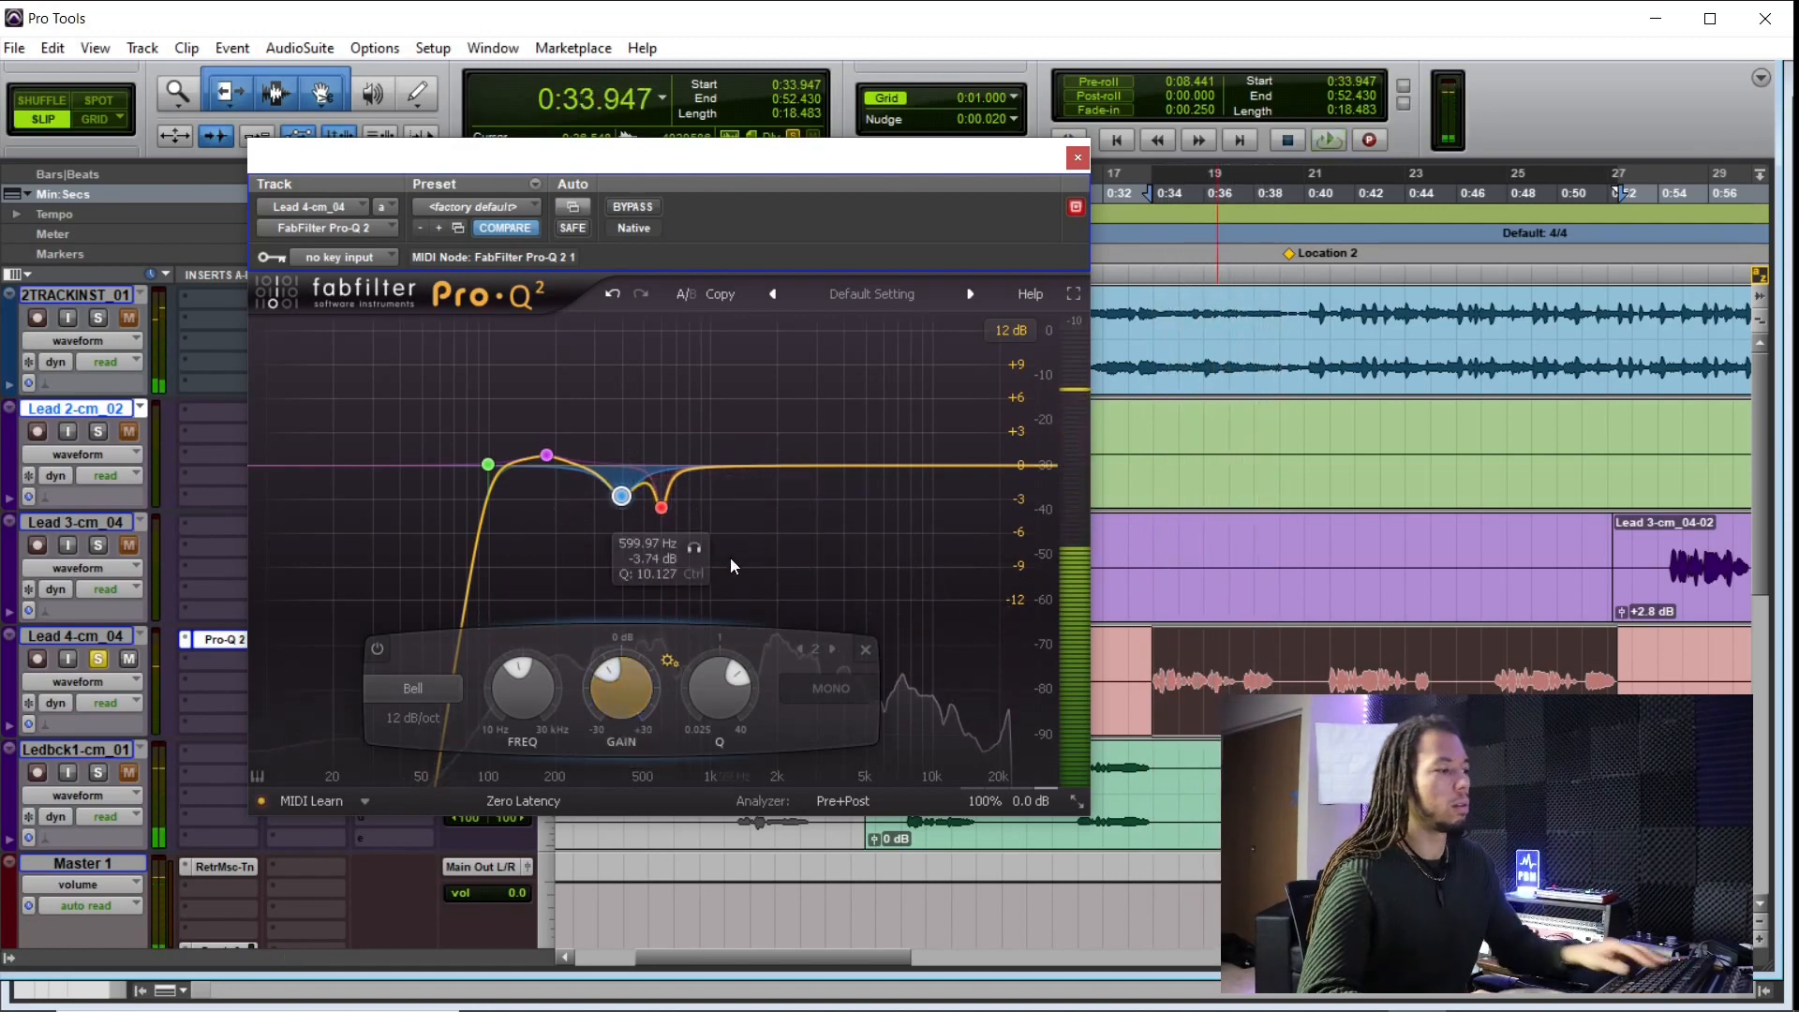
Step: Play the selected phrases again and examine the spectrum's upper mids for a place to boost
key("space")
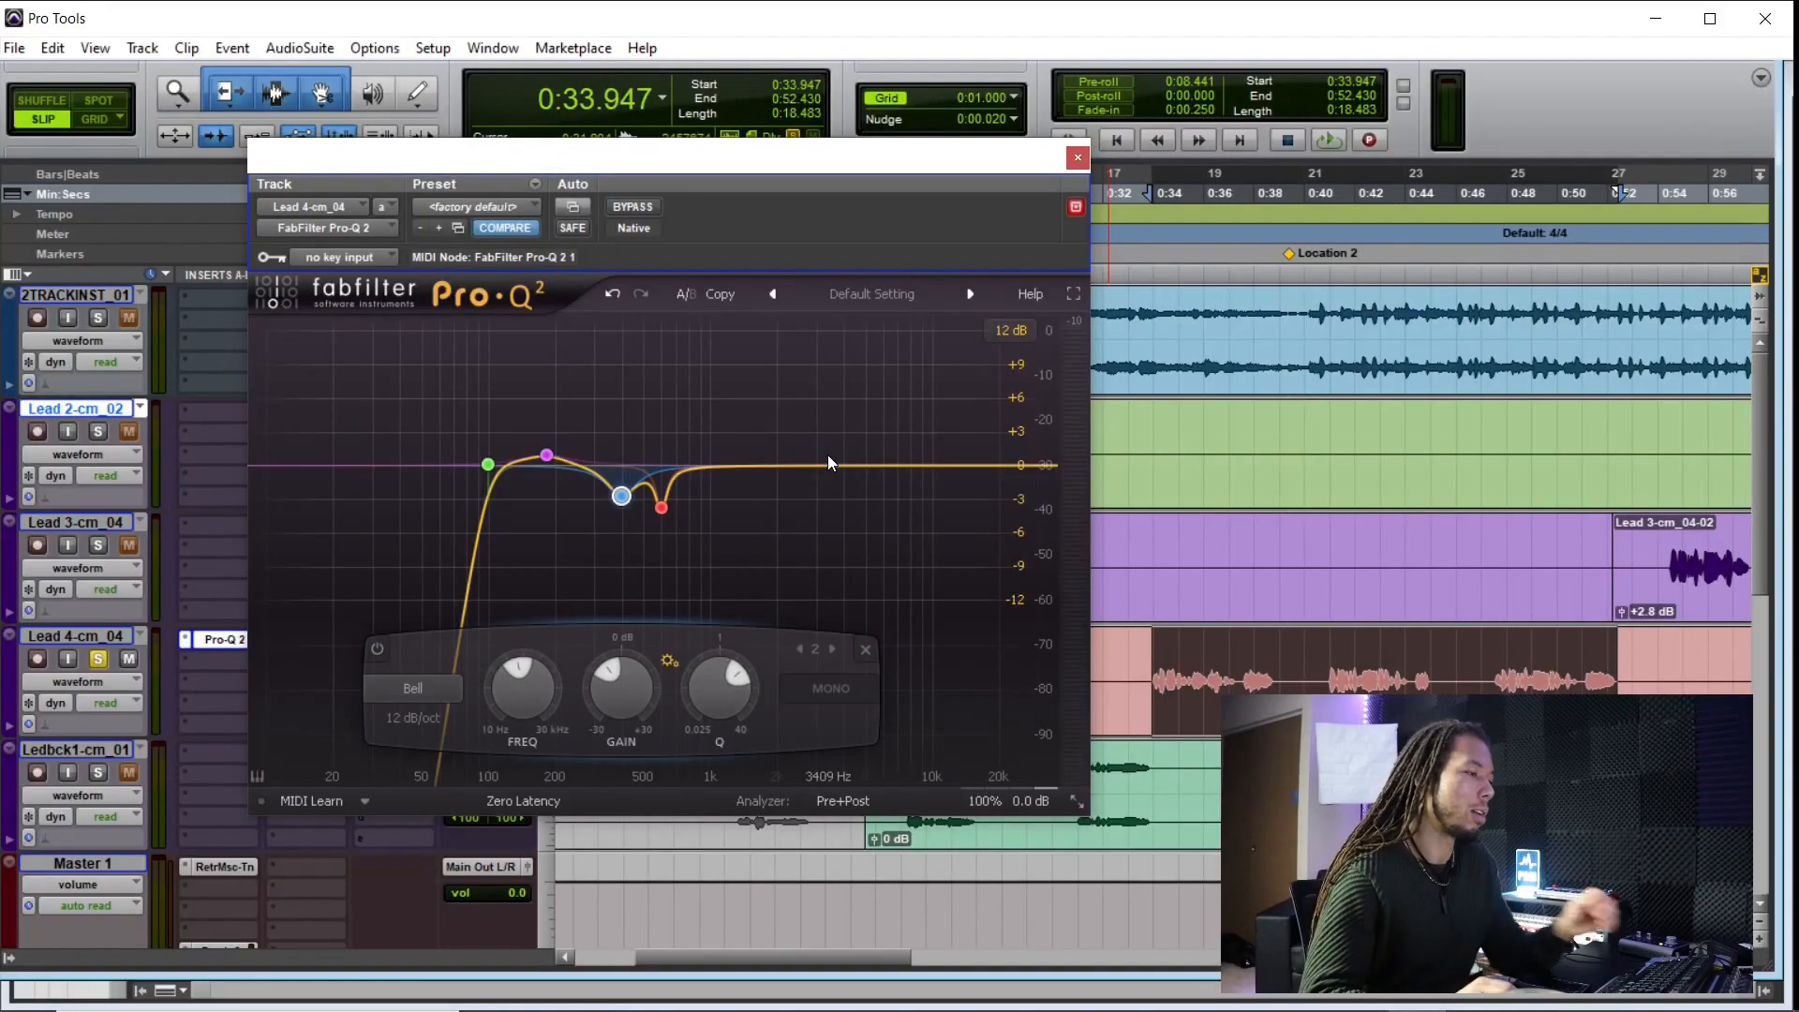
key("space")
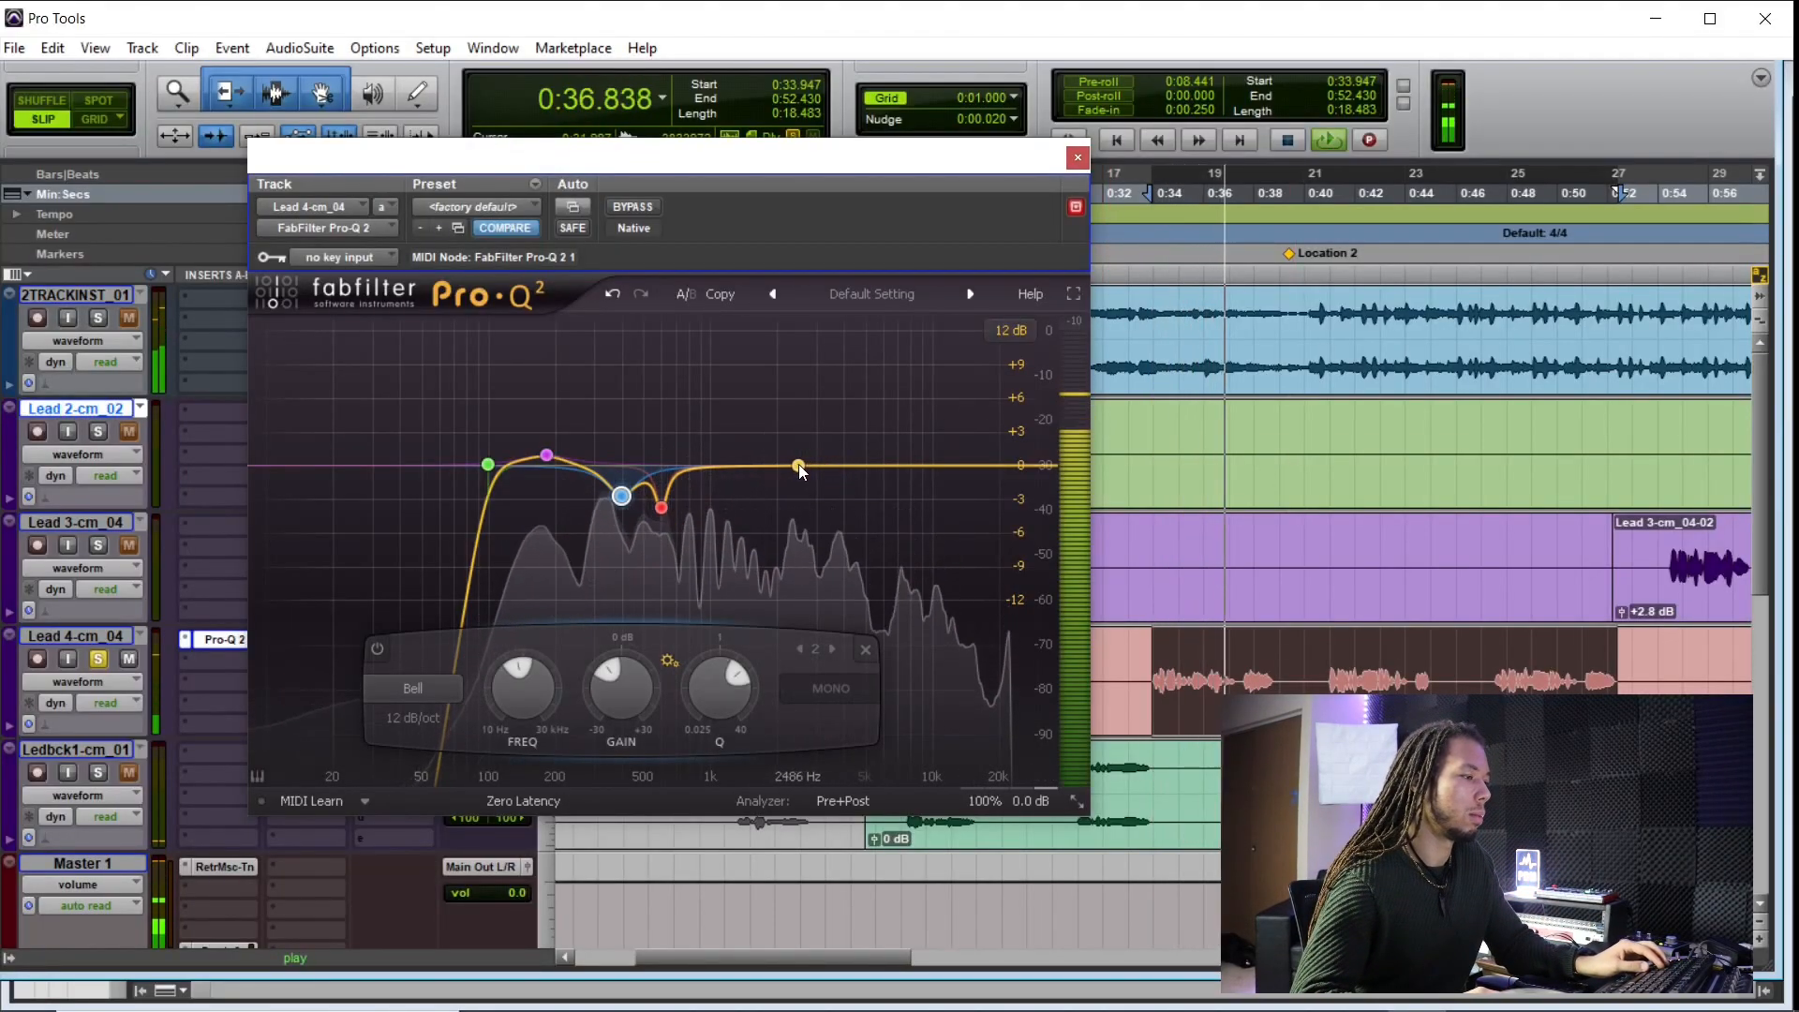
key("space")
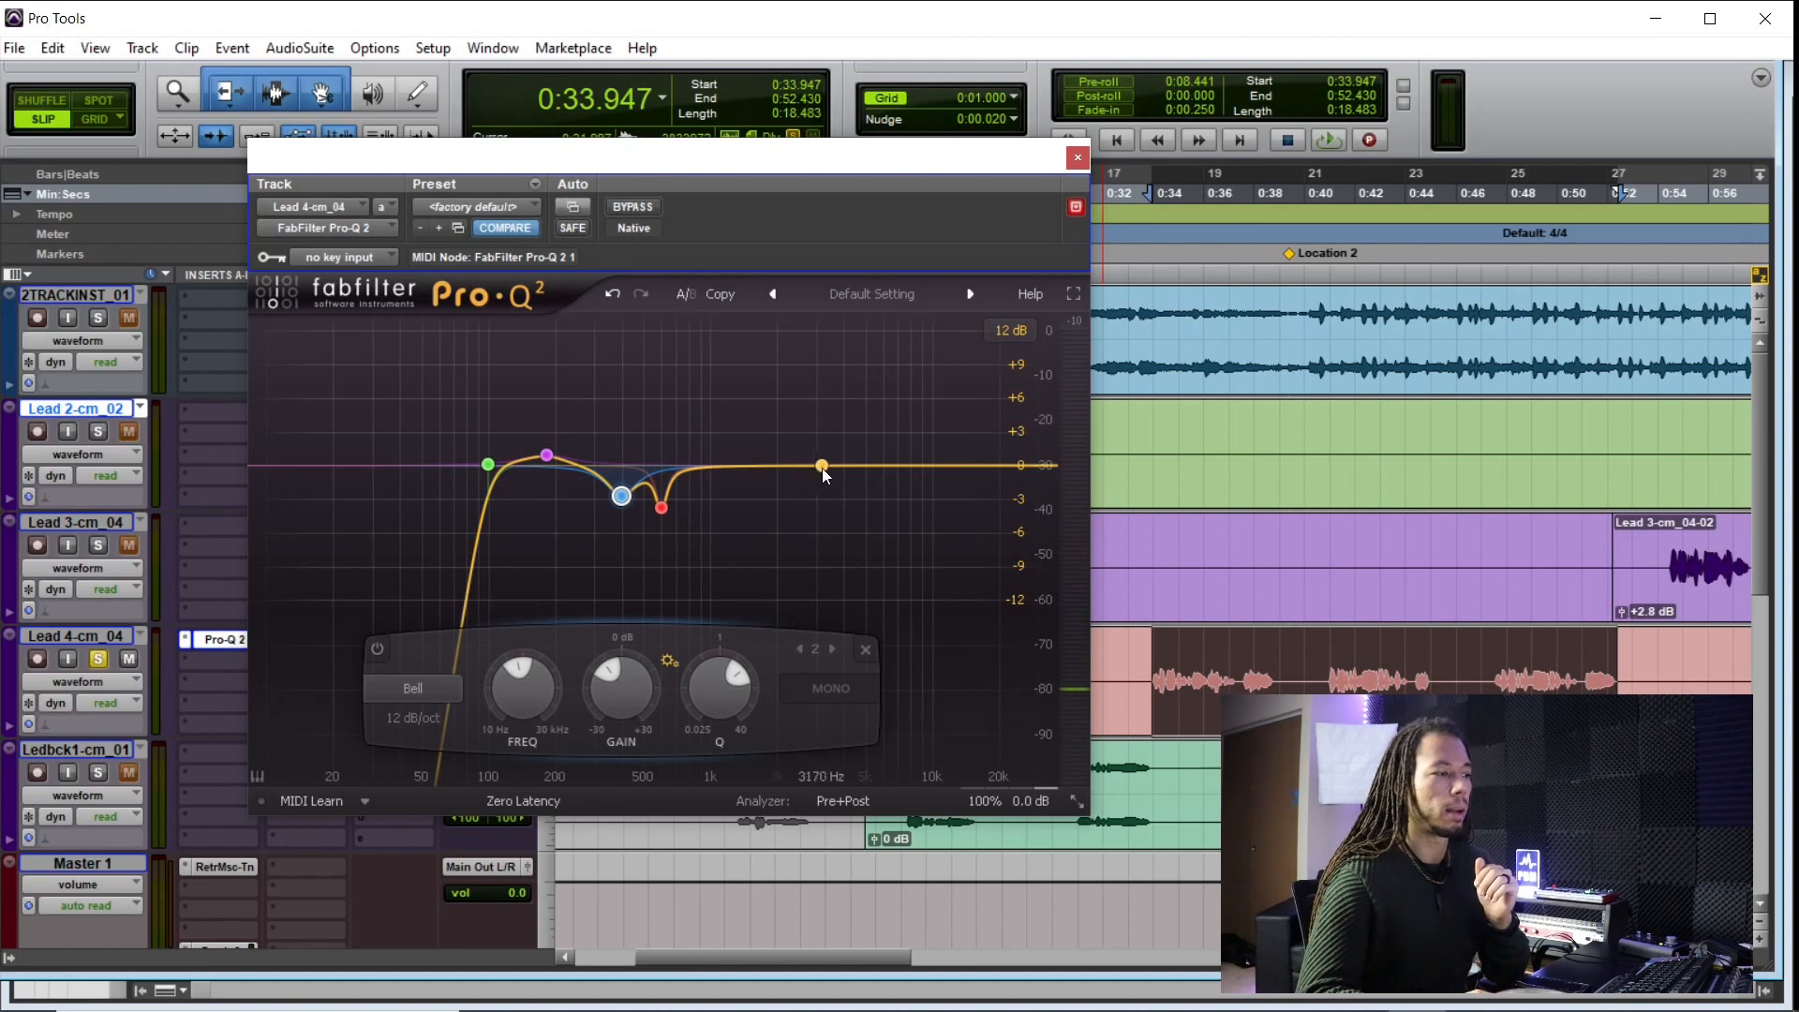
Step: Add a wide Bell band in the highs and boost it about 3 dB at about 18.5 kHz with Q about 0.67
left_click_drag(824, 471, 841, 459)
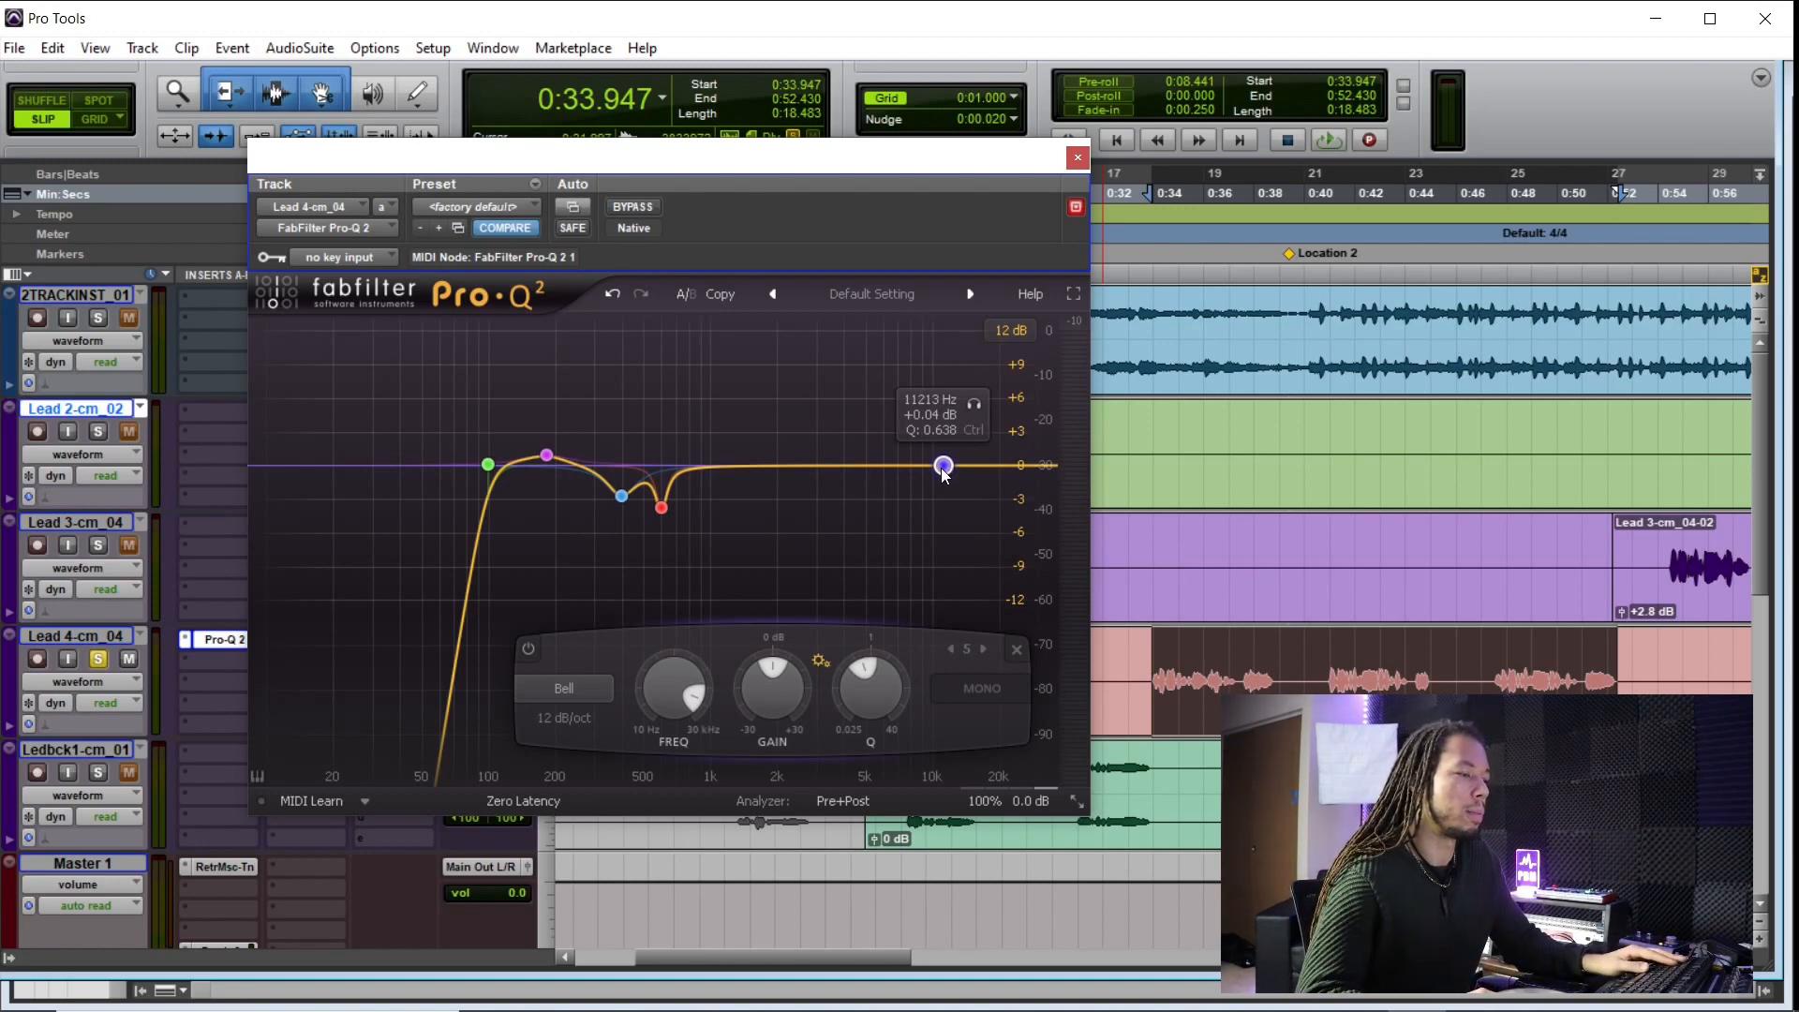
key("space")
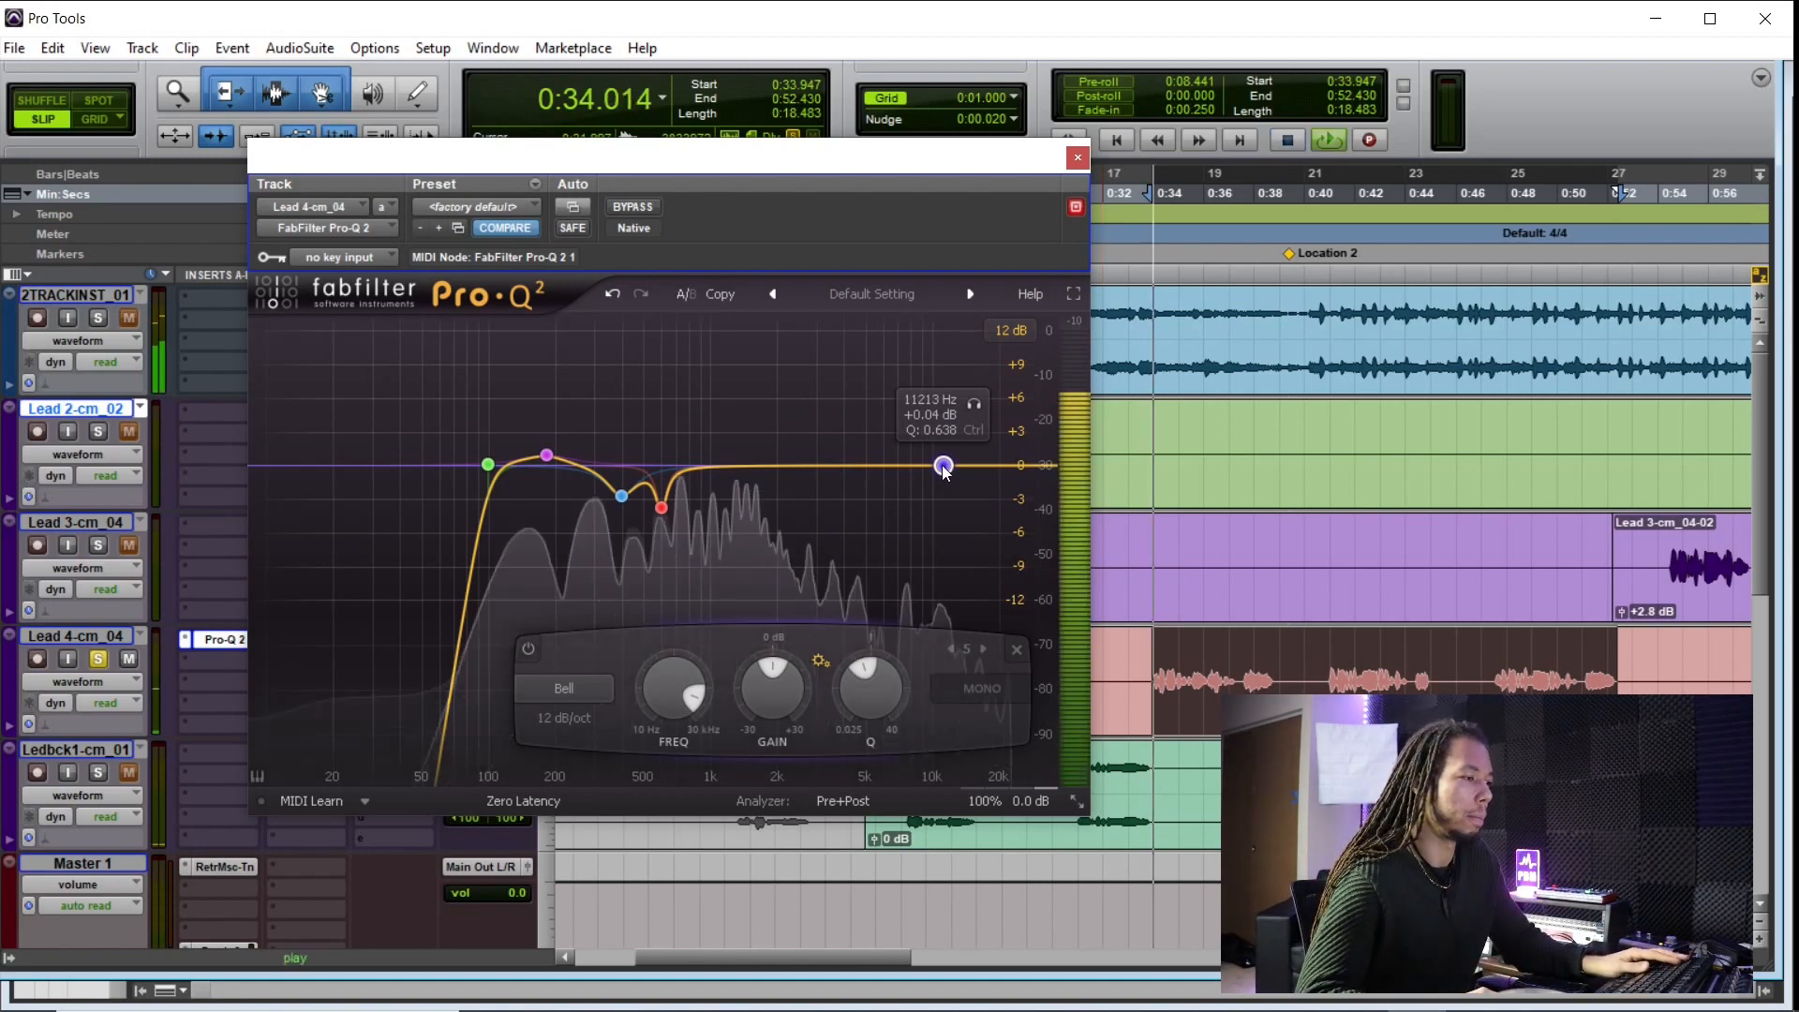
left_click_drag(944, 465, 991, 432)
key("space")
Step: Compare the vocal with the equalizer bypassed and active to judge the high-frequency boost
key("space")
key("space")
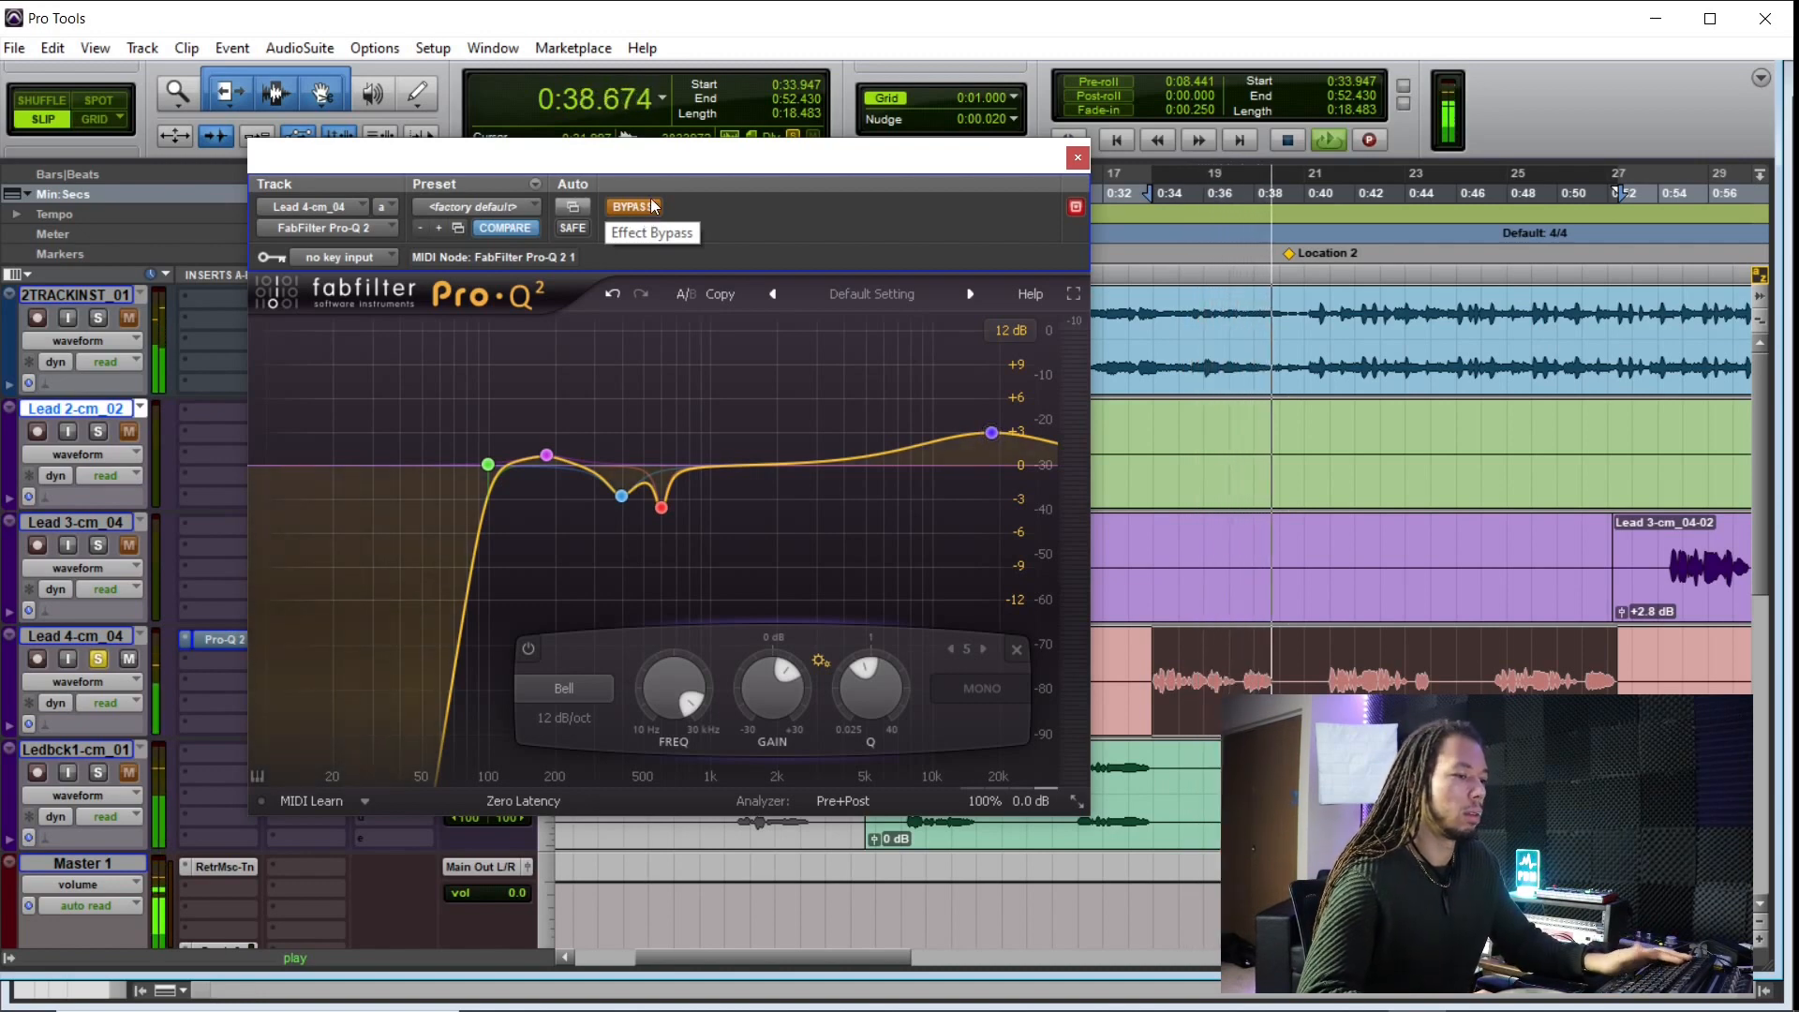
left_click(653, 206)
key("space")
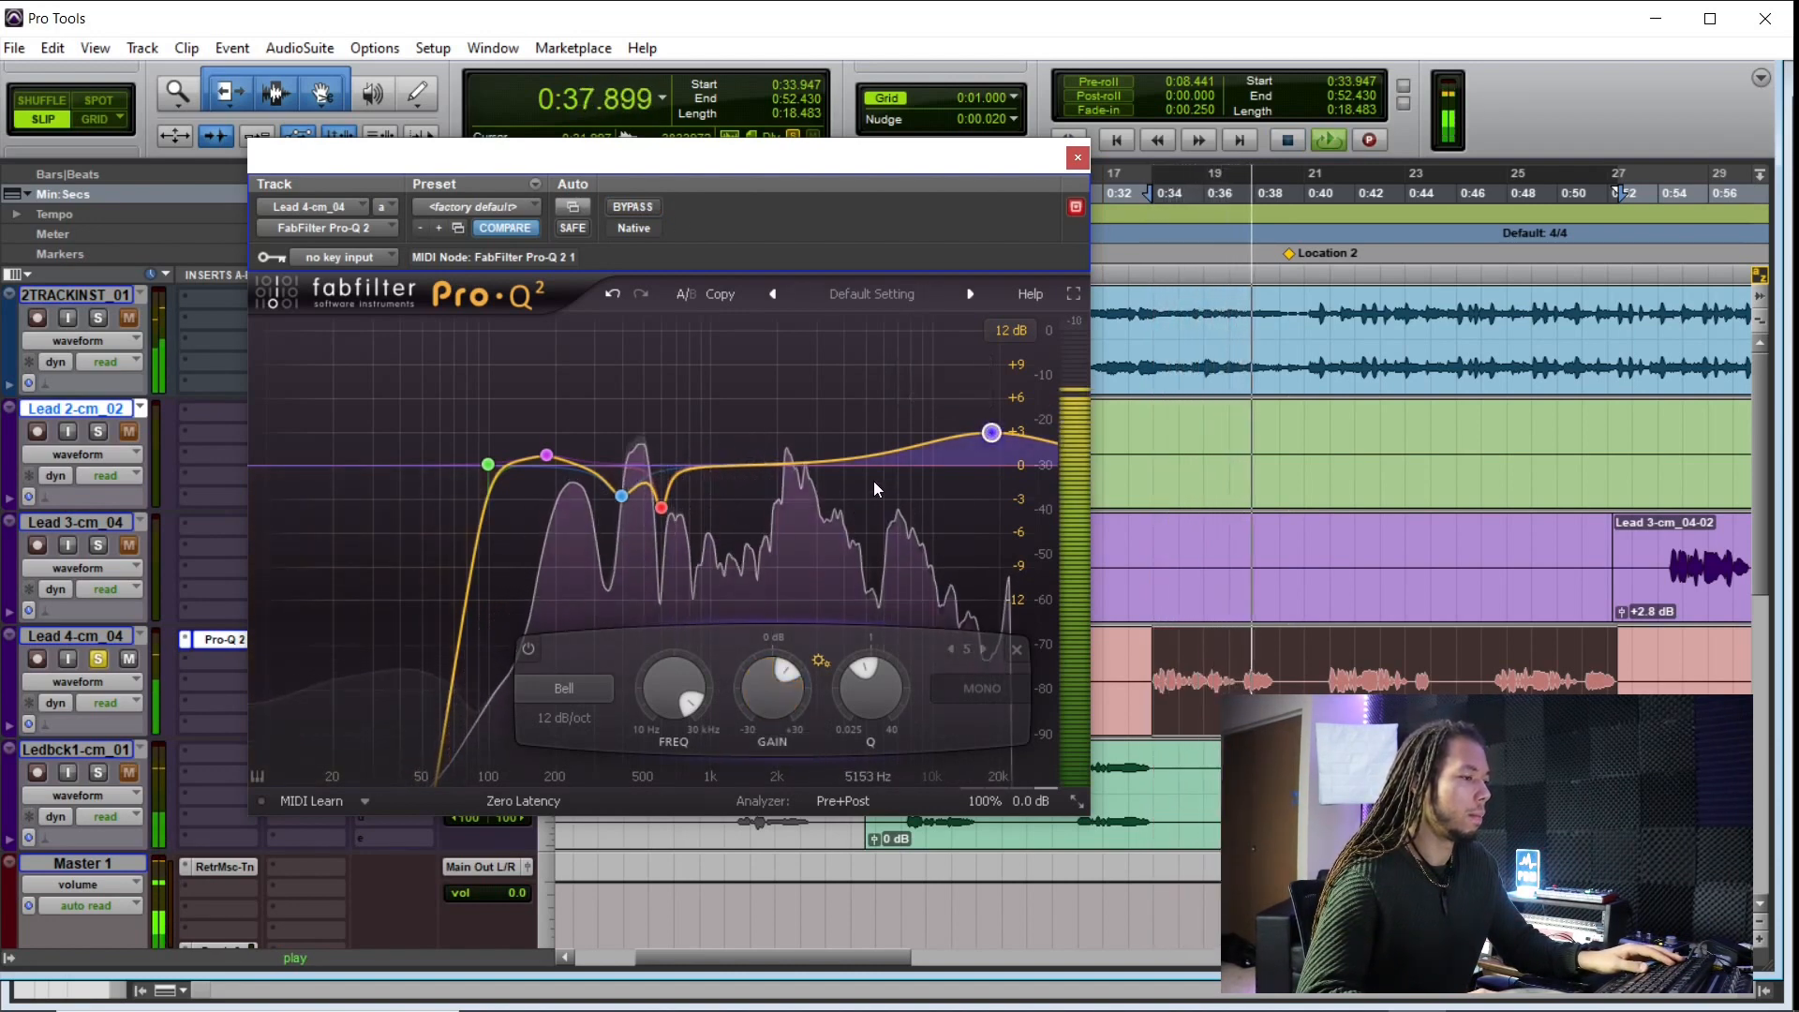
key("space")
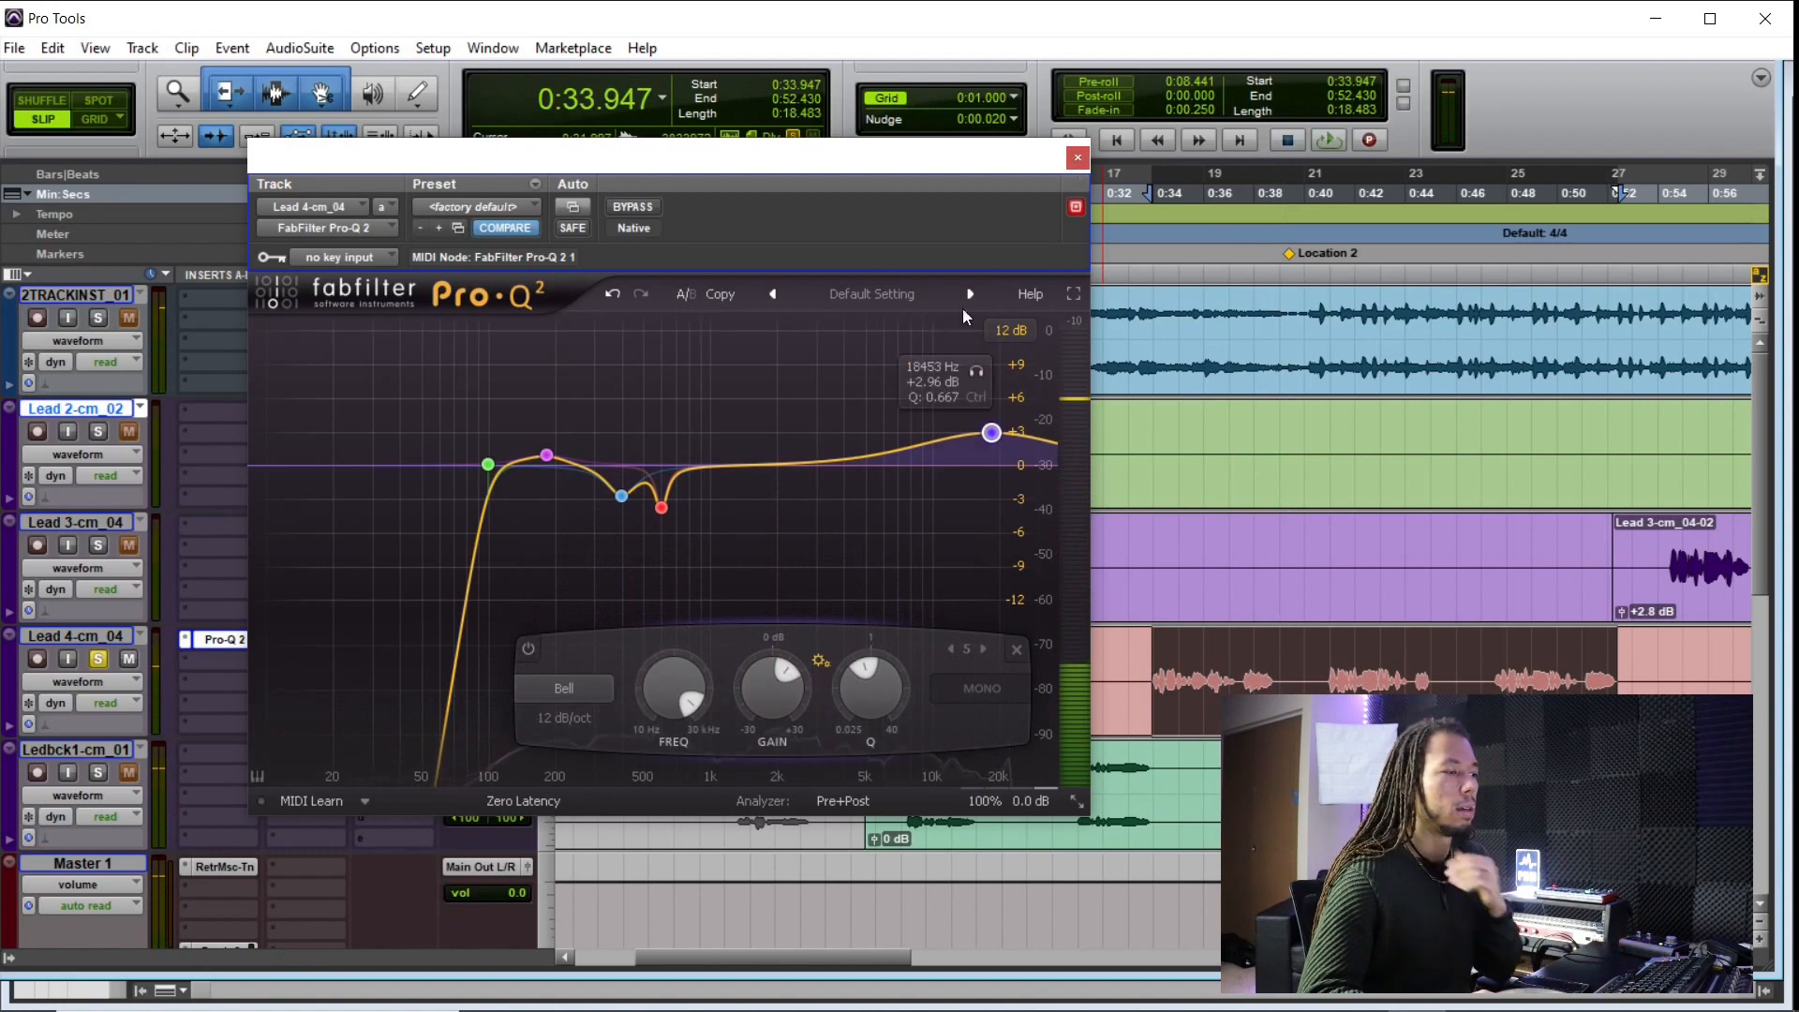
Step: Add a Bell band in the upper mids and boost it about 2.2 dB at about 5.15 kHz with Q about 1.2
left_click(847, 458)
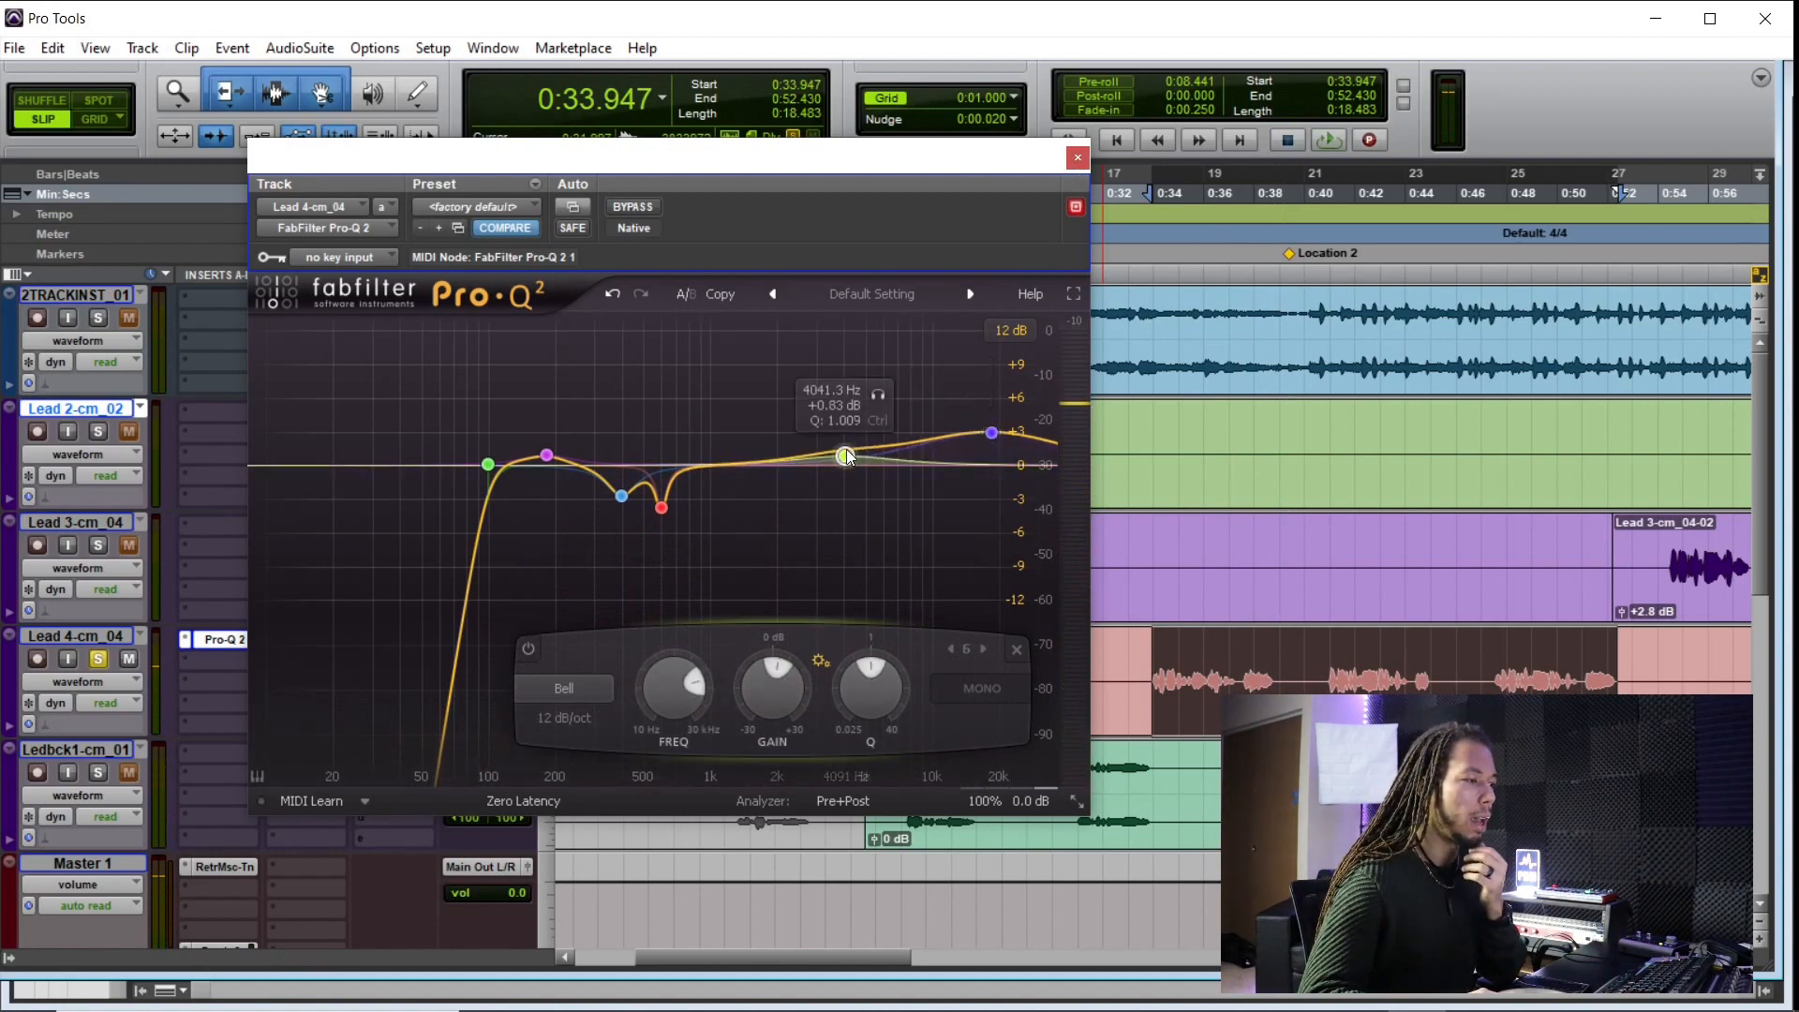
left_click_drag(862, 672, 864, 682)
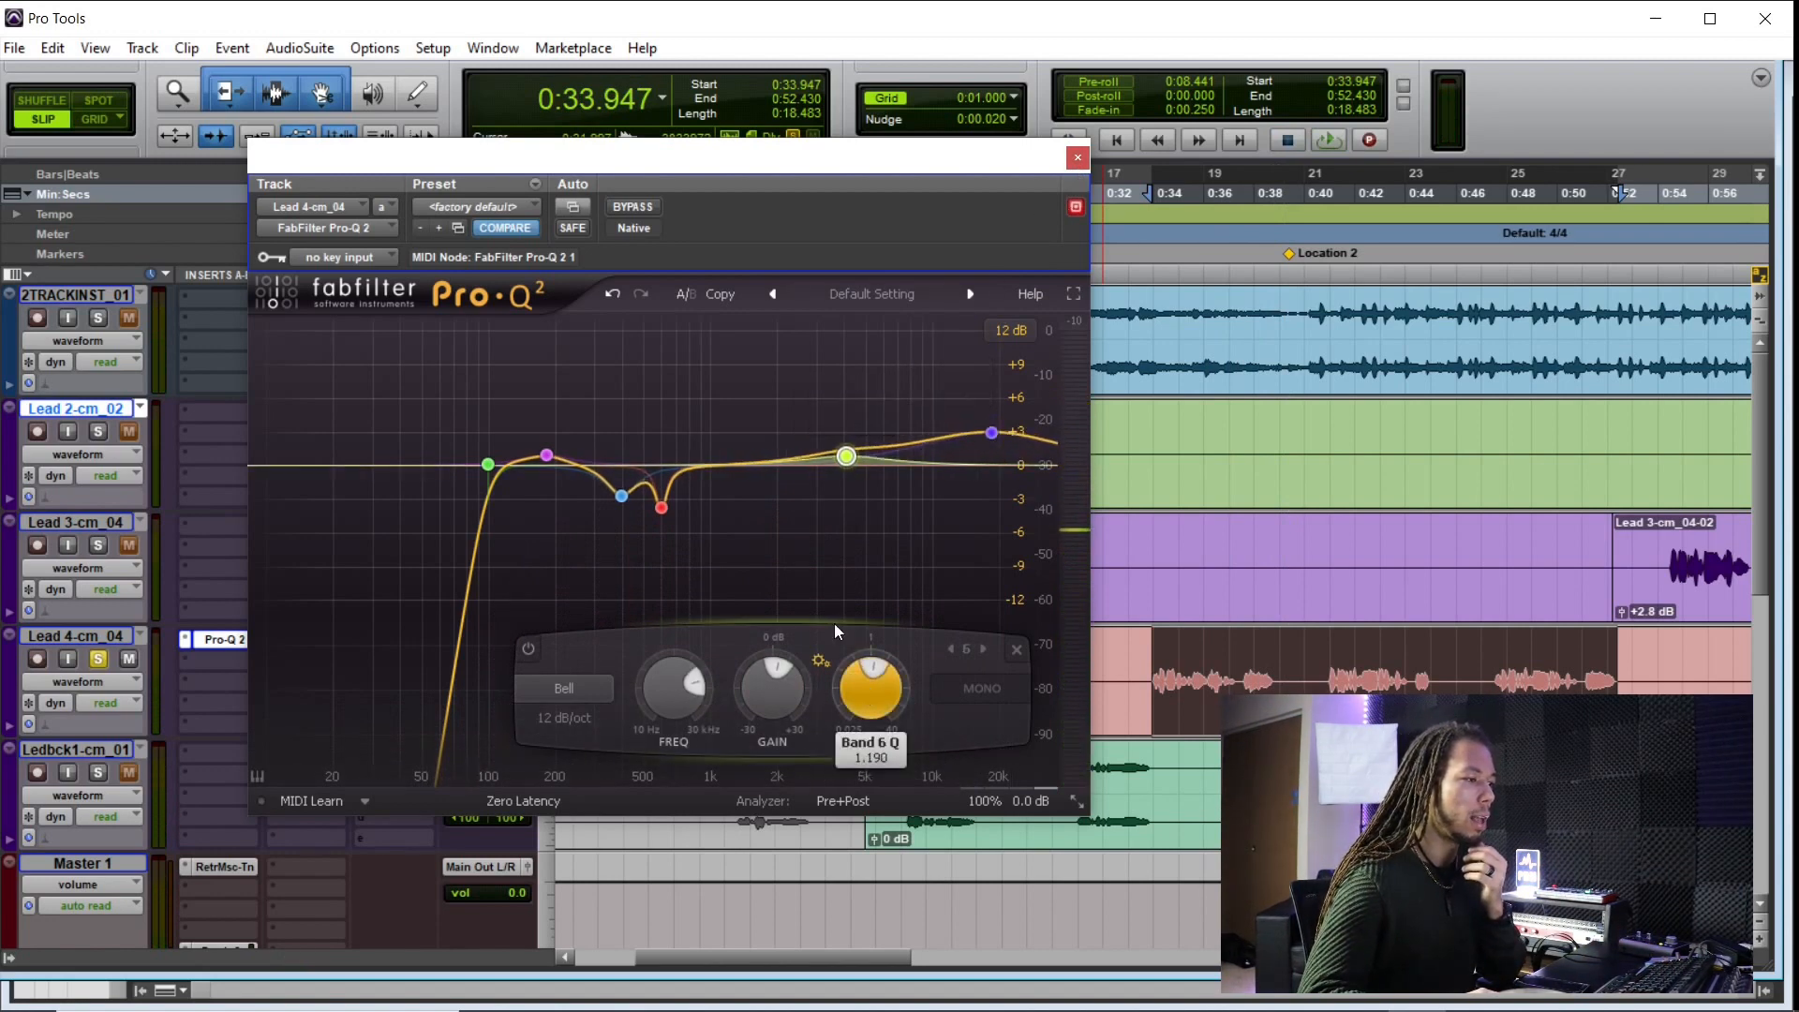
key("space")
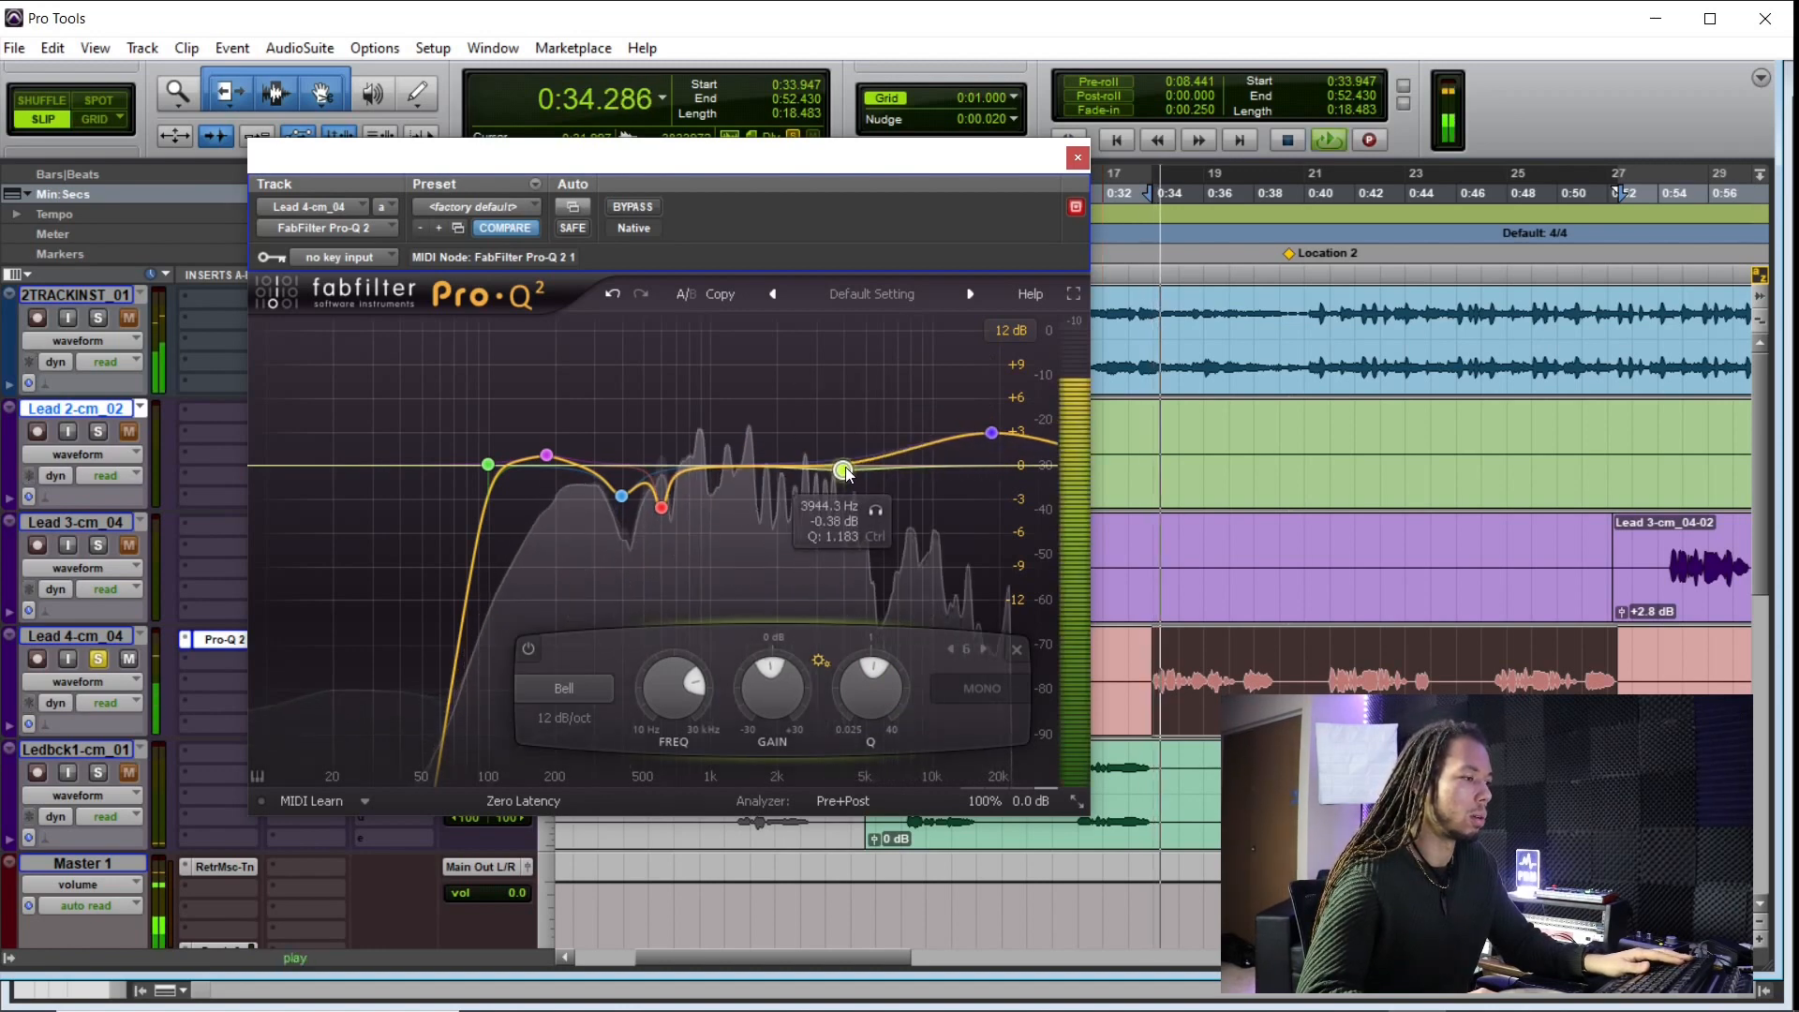
left_click_drag(845, 455, 870, 445)
key("space")
key("space")
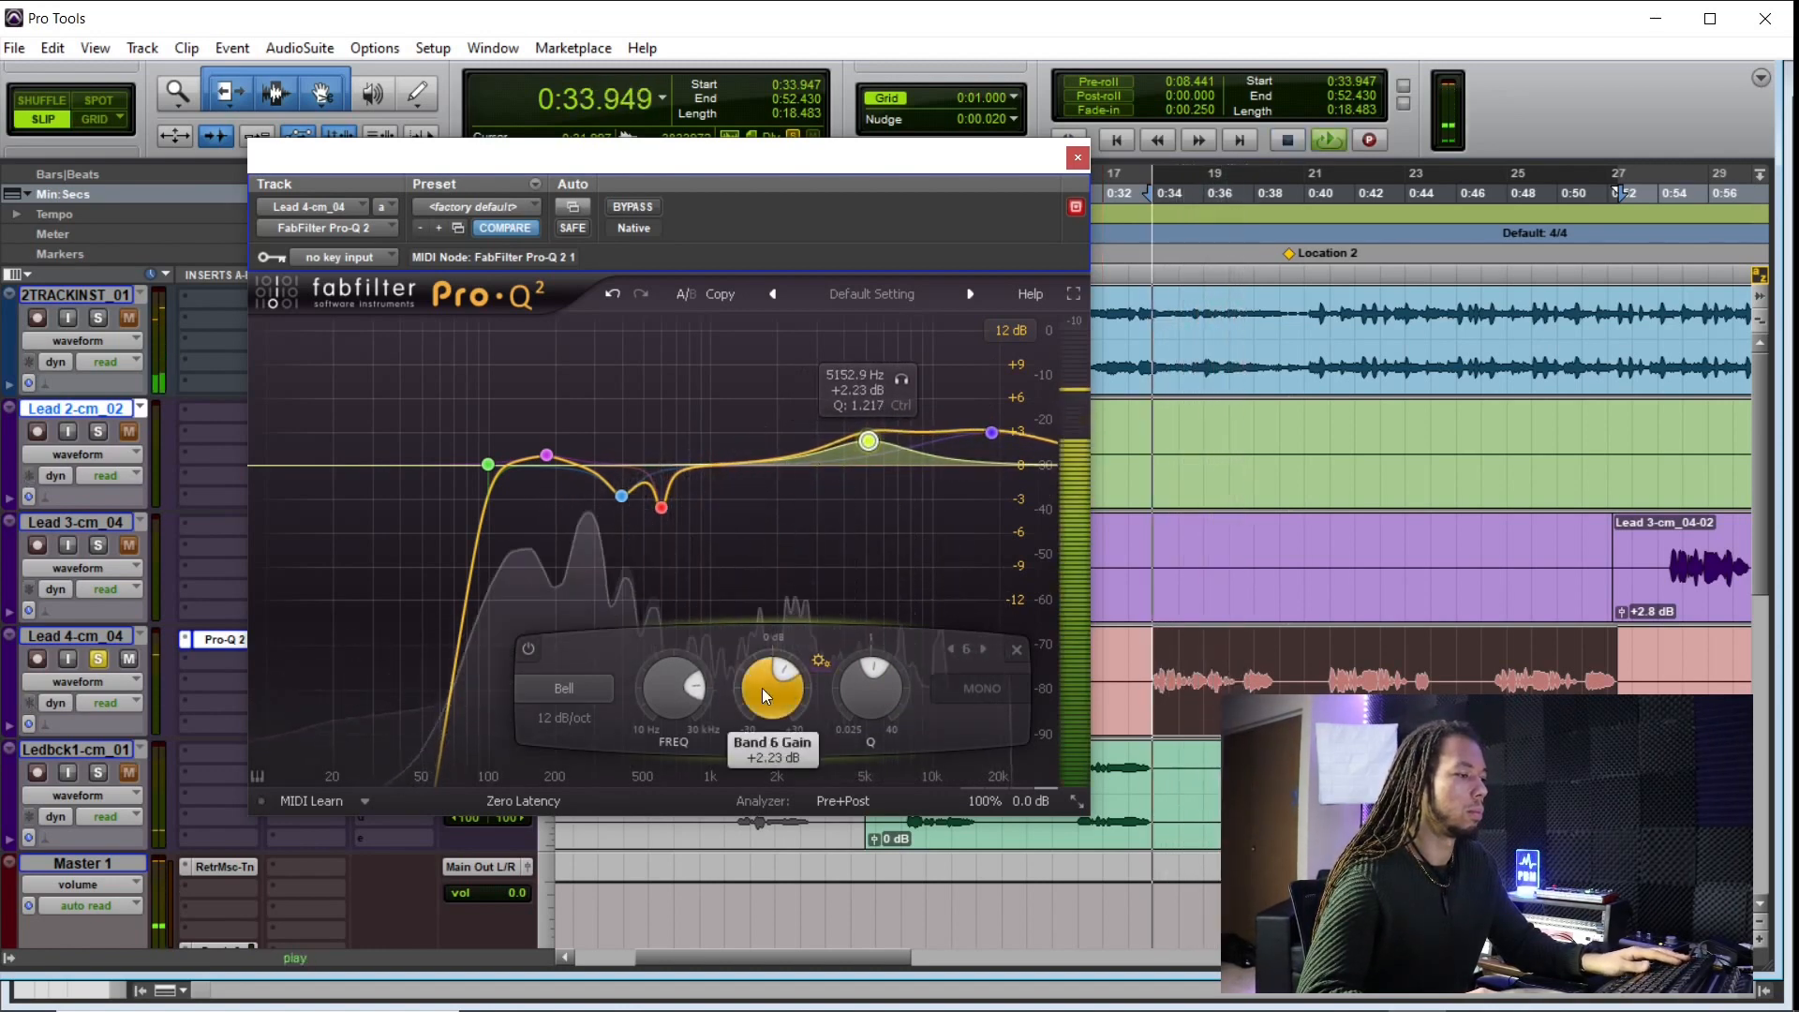
Step: Reduce the upper-mid Bell band's gain to about +1.67 dB while replaying the selected phrases
scroll(762, 688, "down", 2)
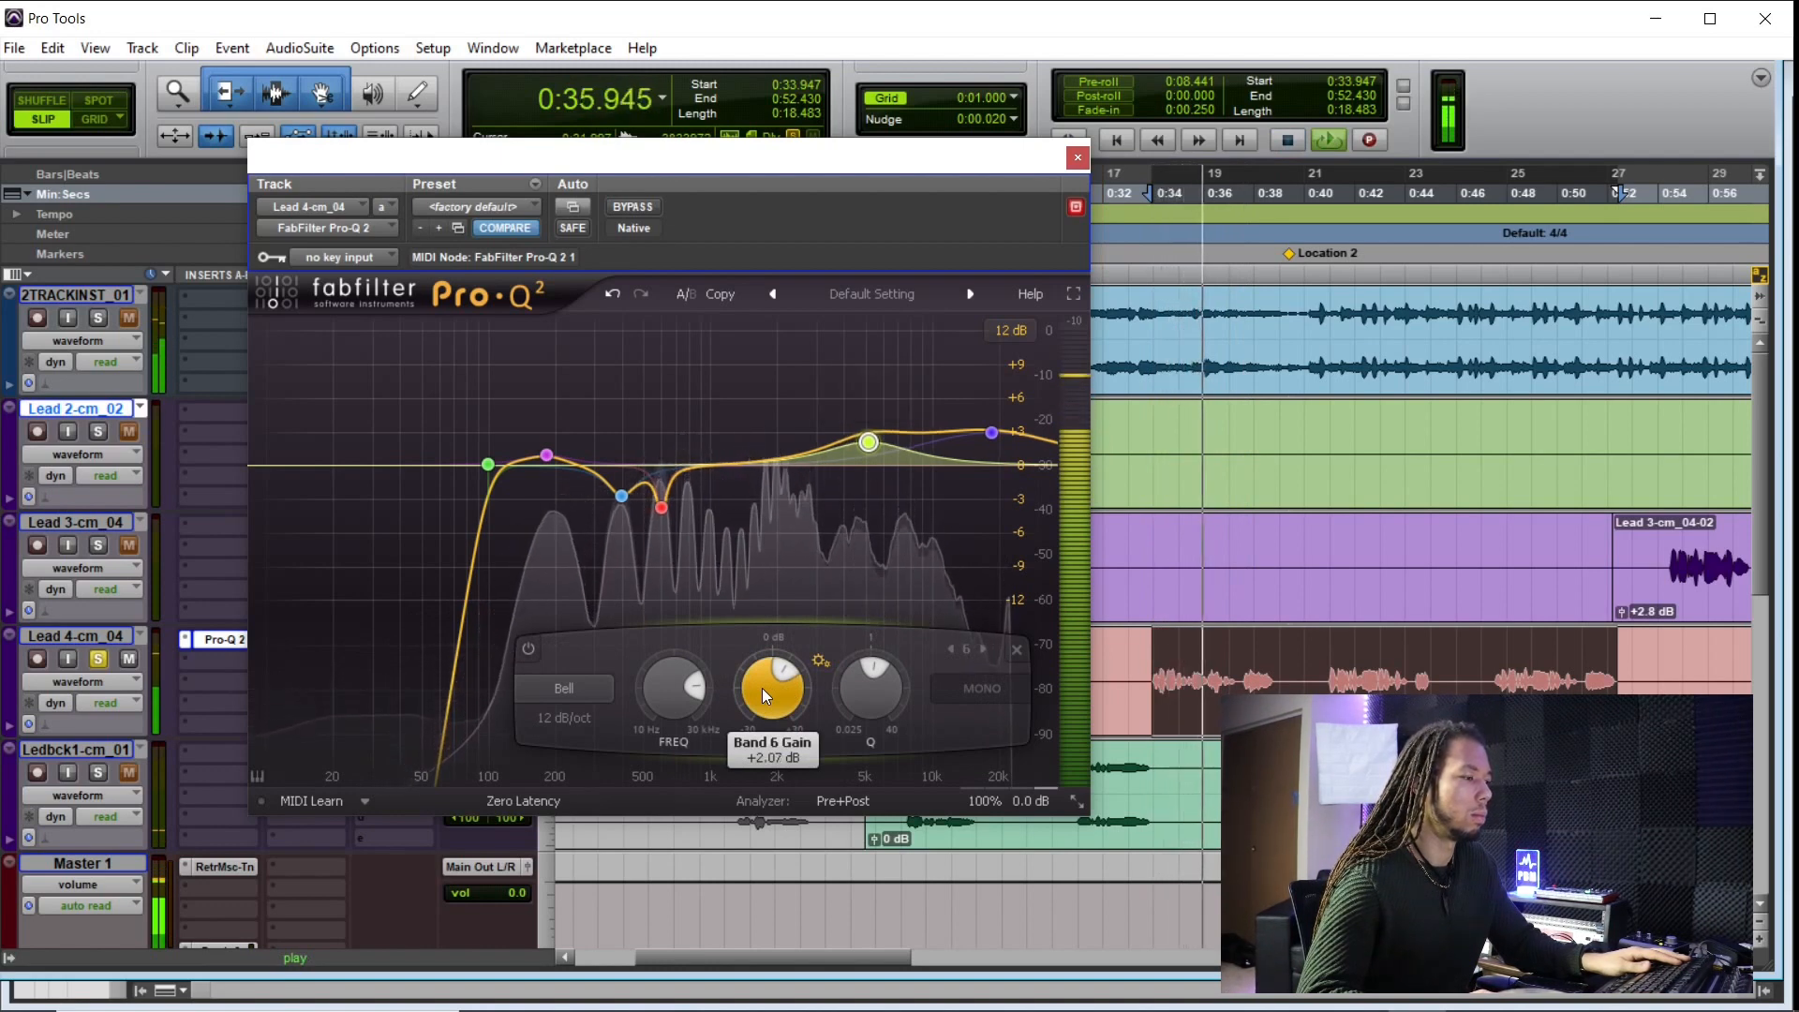
scroll(762, 687, "down", 1)
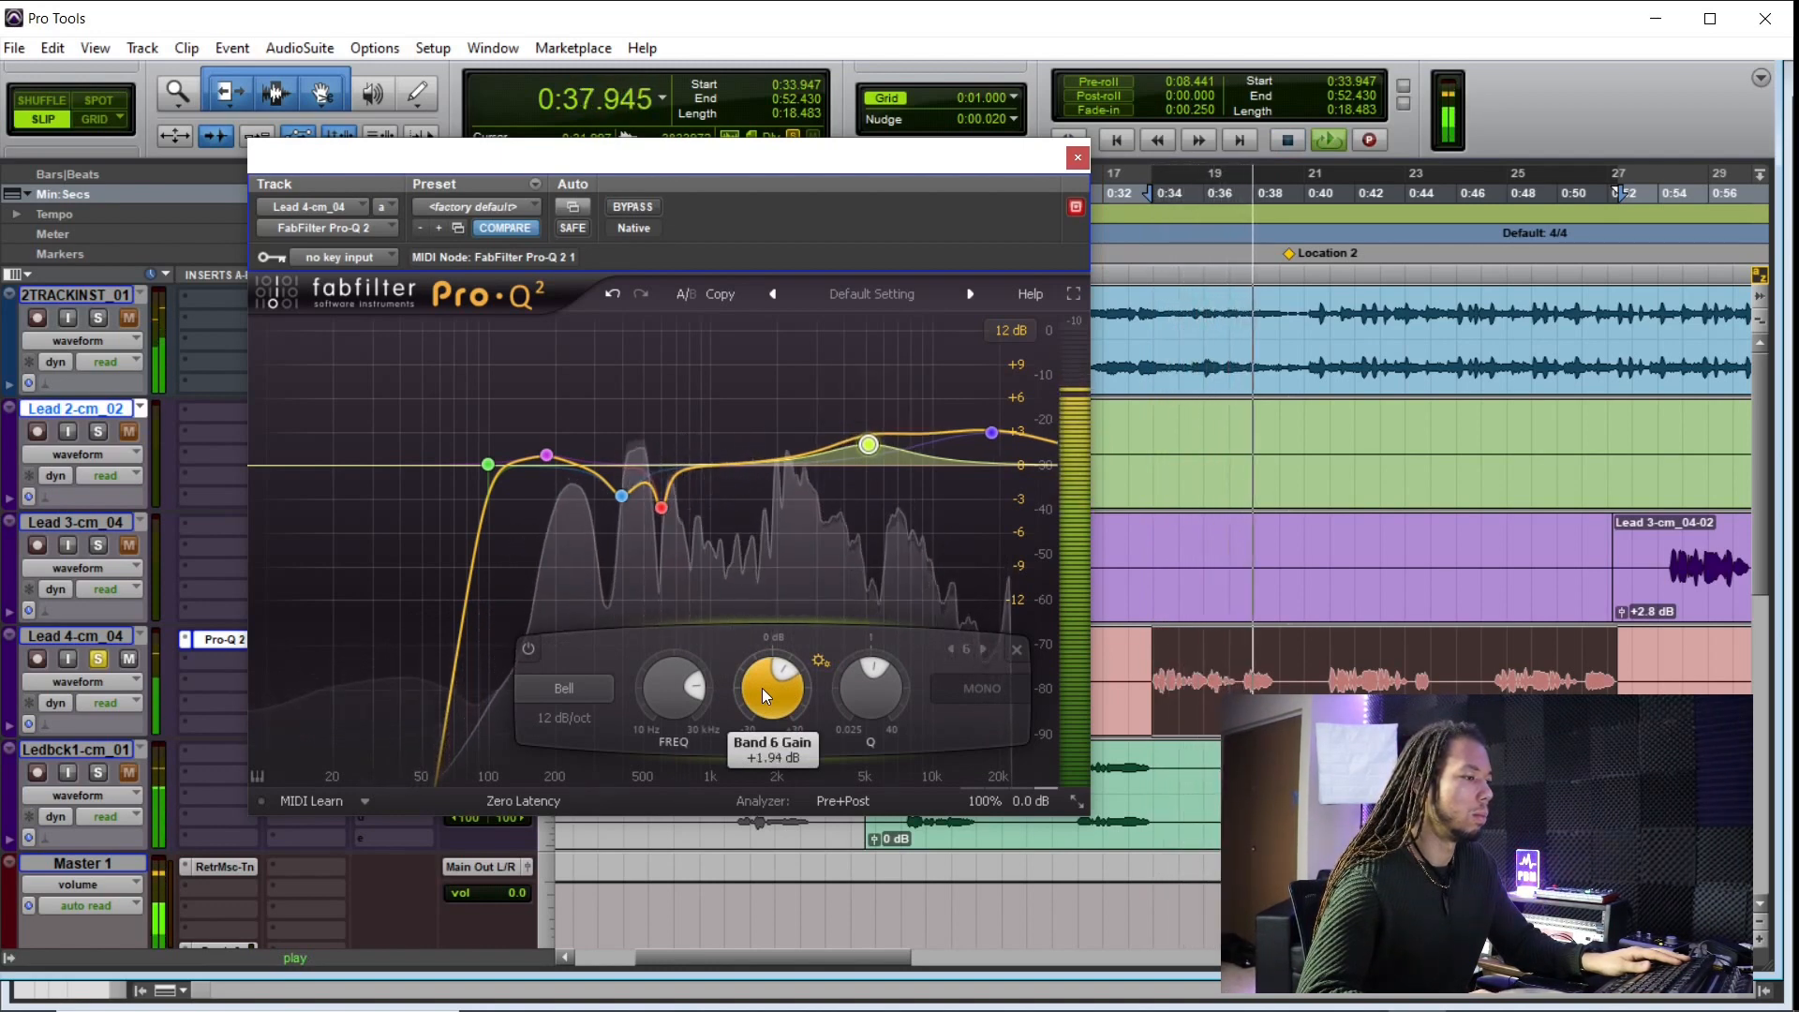
key("space")
key("space")
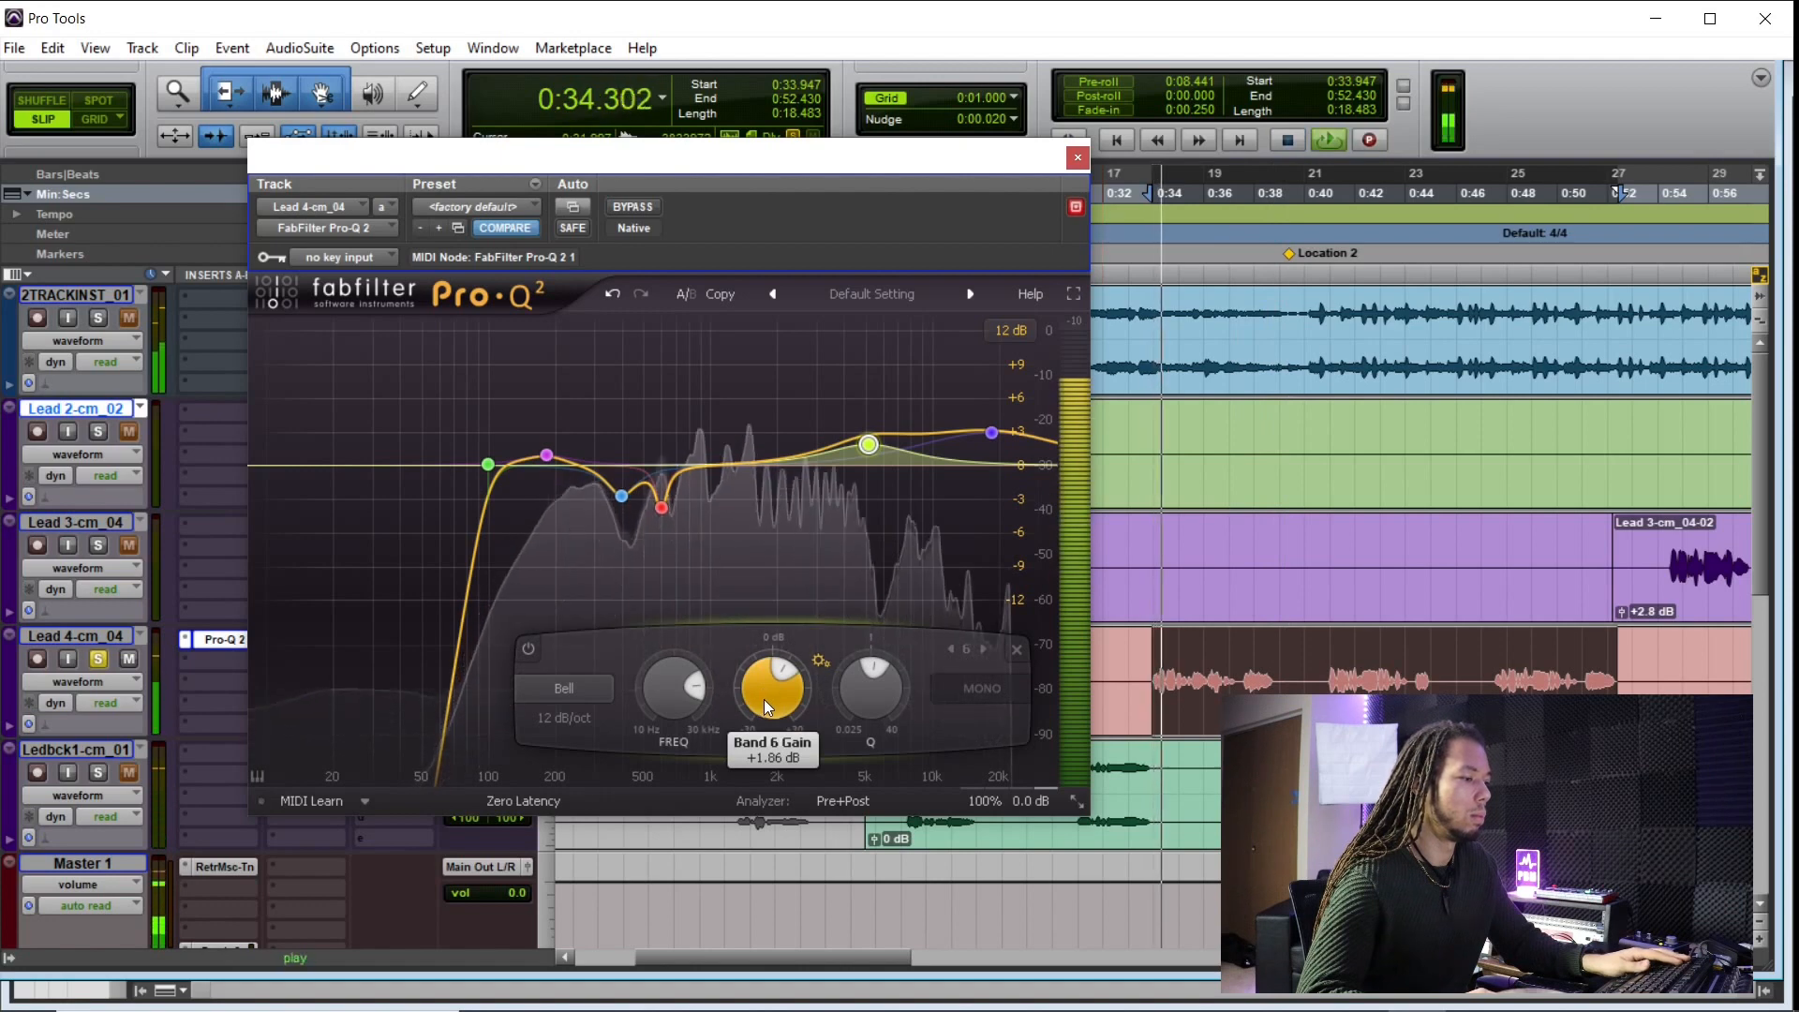
scroll(768, 692, "down", 1)
scroll(768, 692, "down", 1)
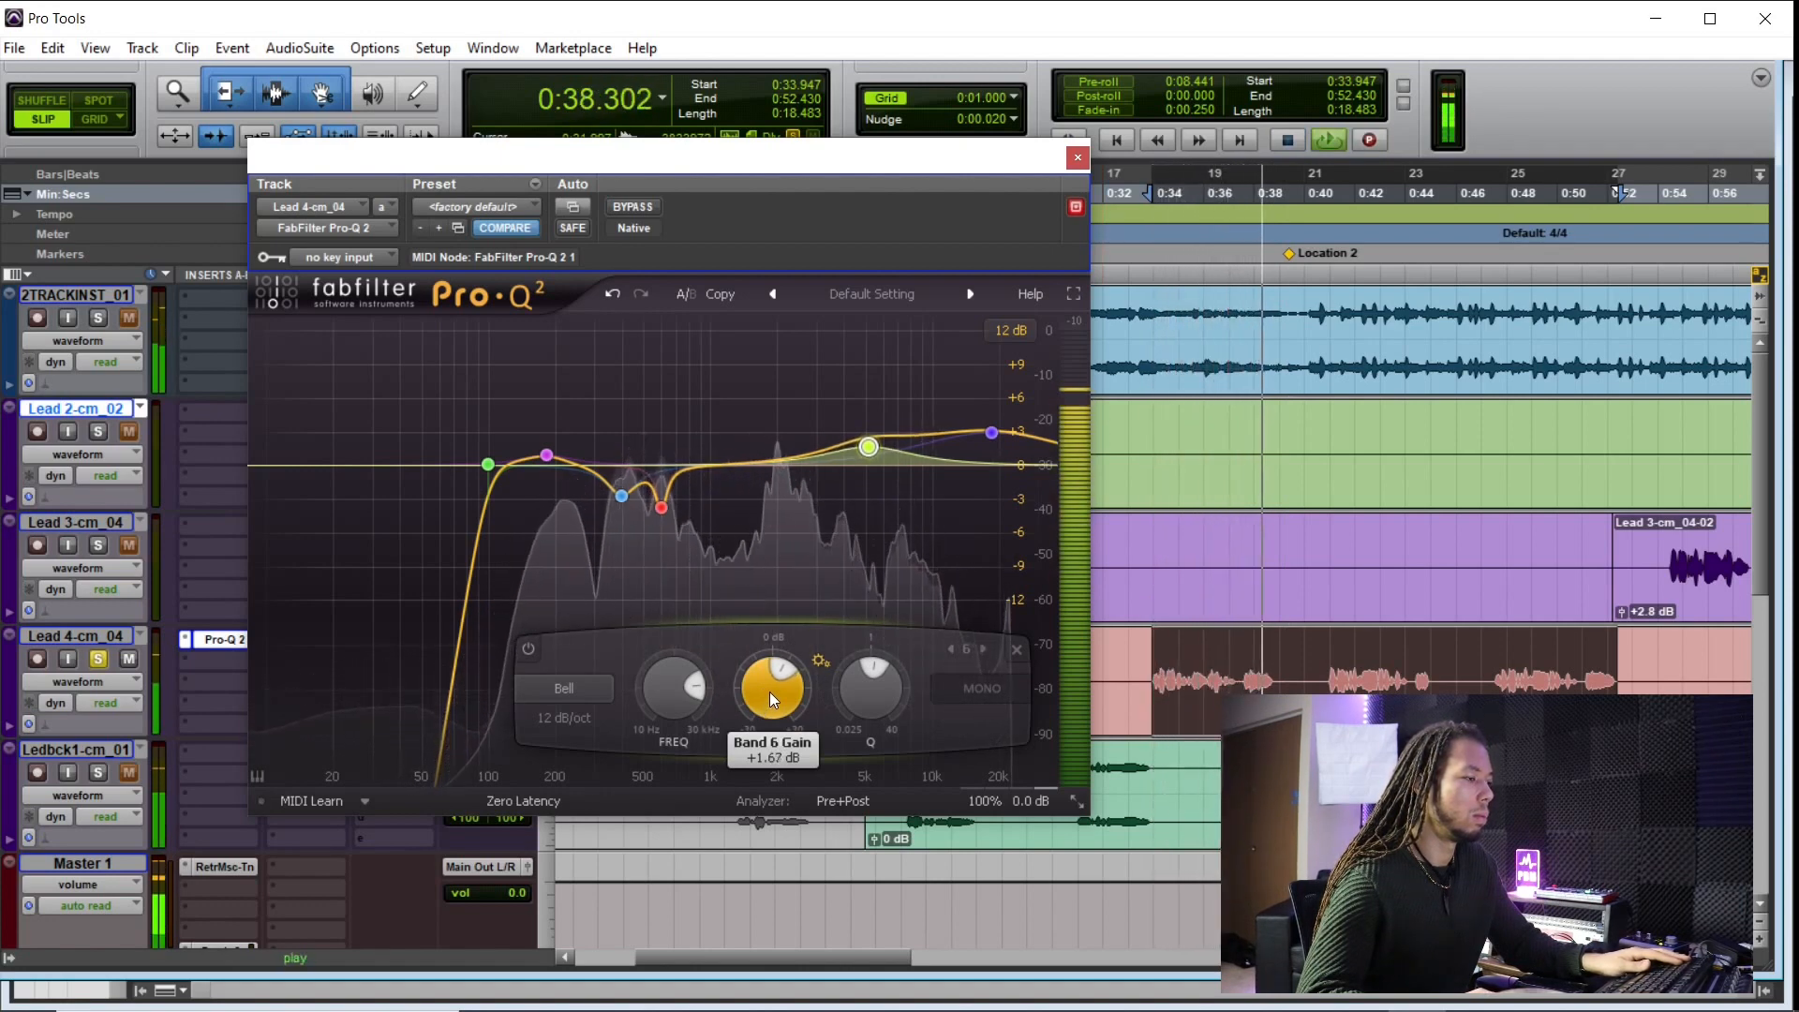
key("space")
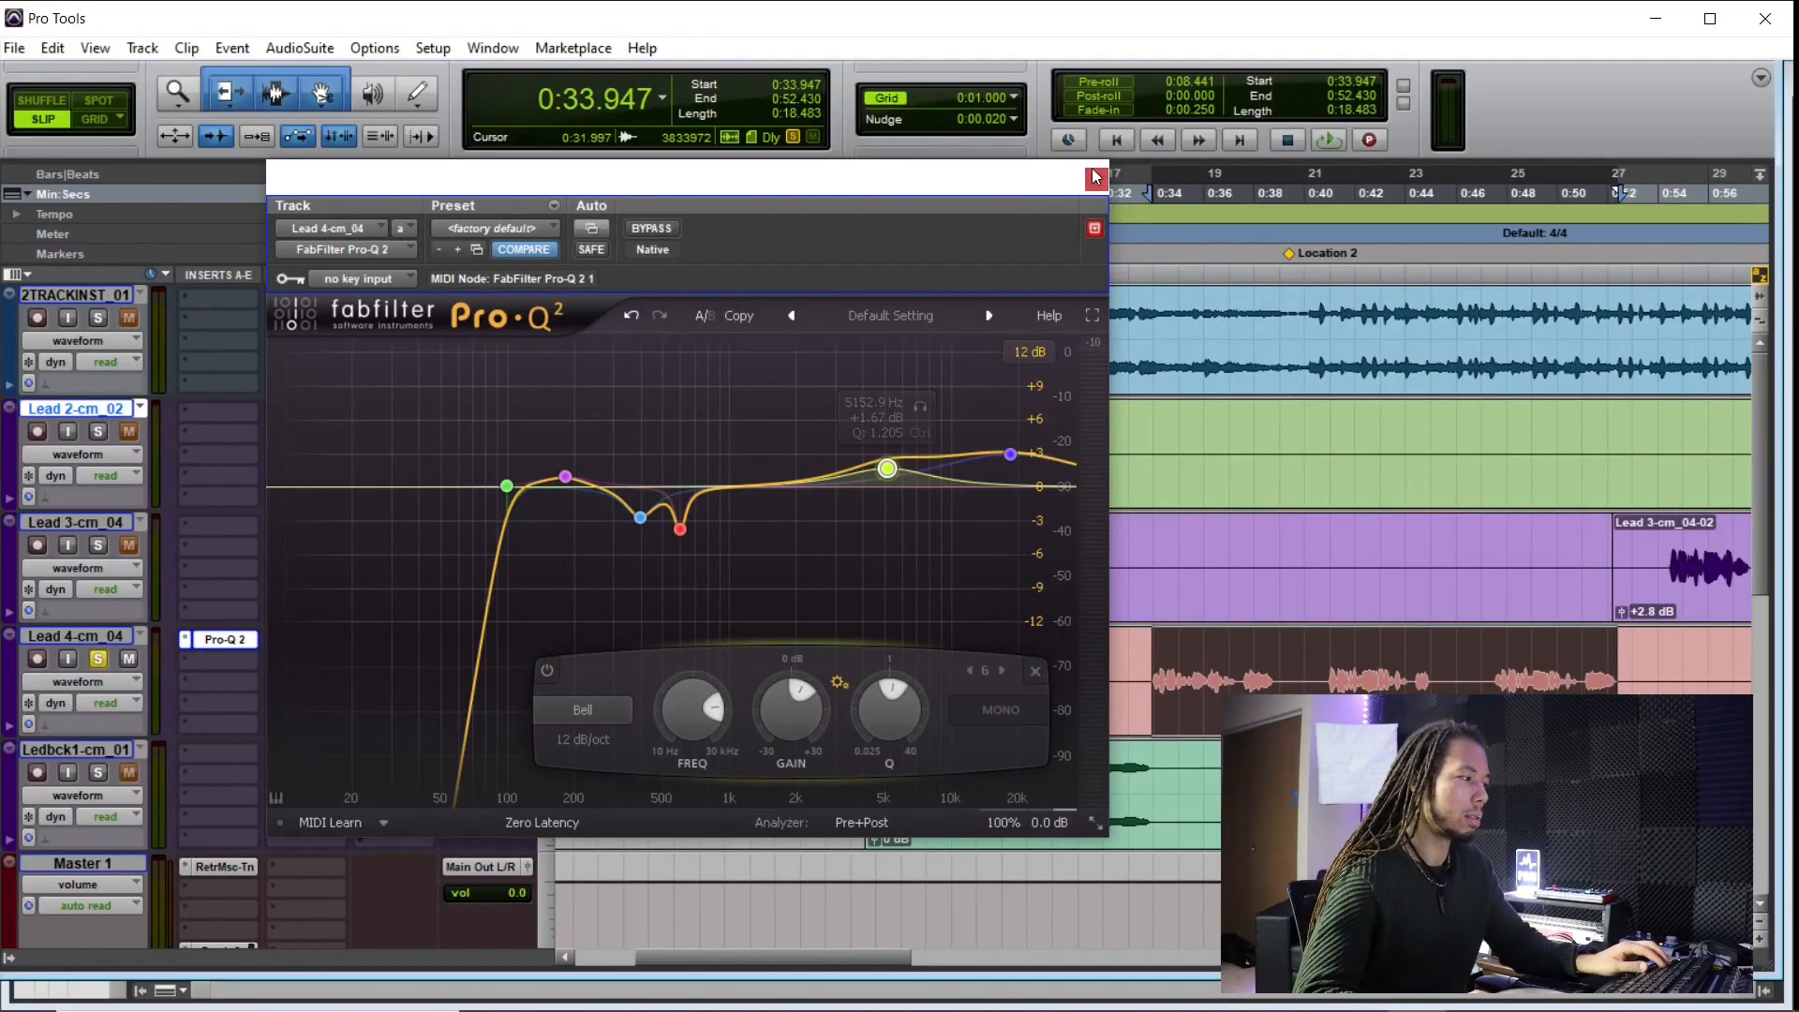
Step: Close the equalizer and insert the mono DPR-402 dynamics plug-in in the second insert slot of the Lead 4 track
left_click(1094, 177)
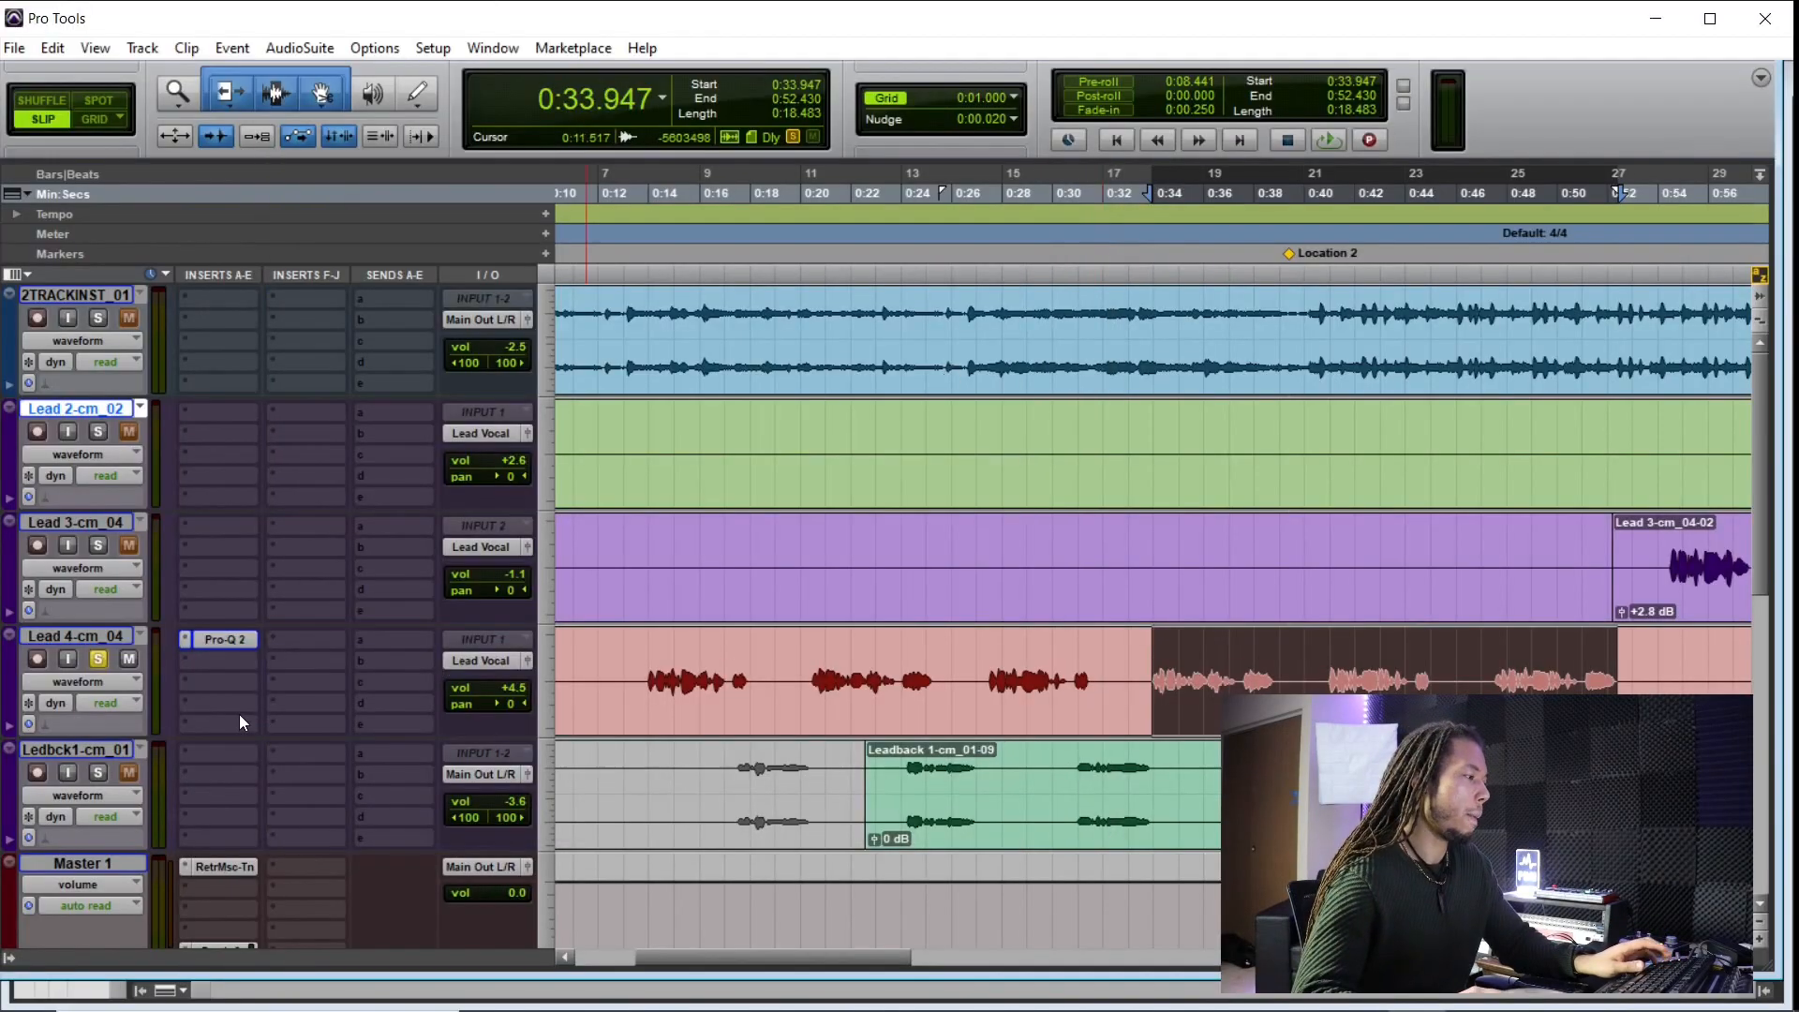
left_click(193, 659)
mouse_move(240, 697)
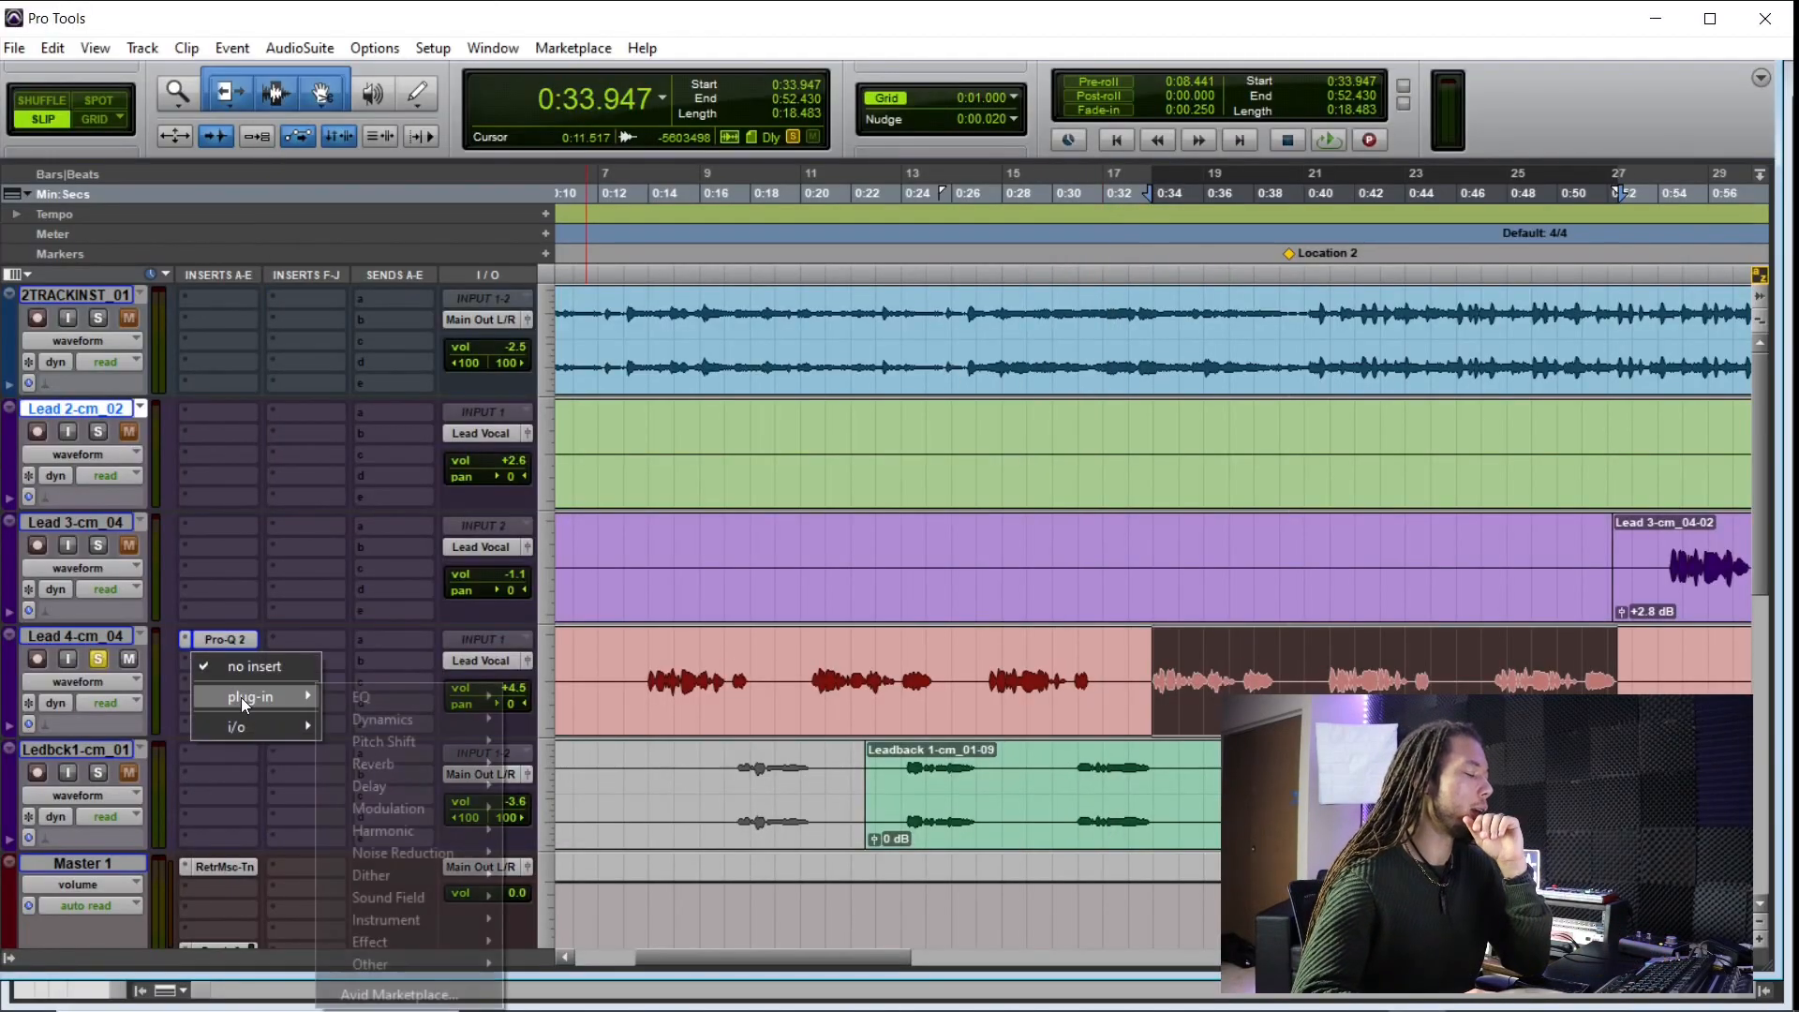
mouse_move(373, 718)
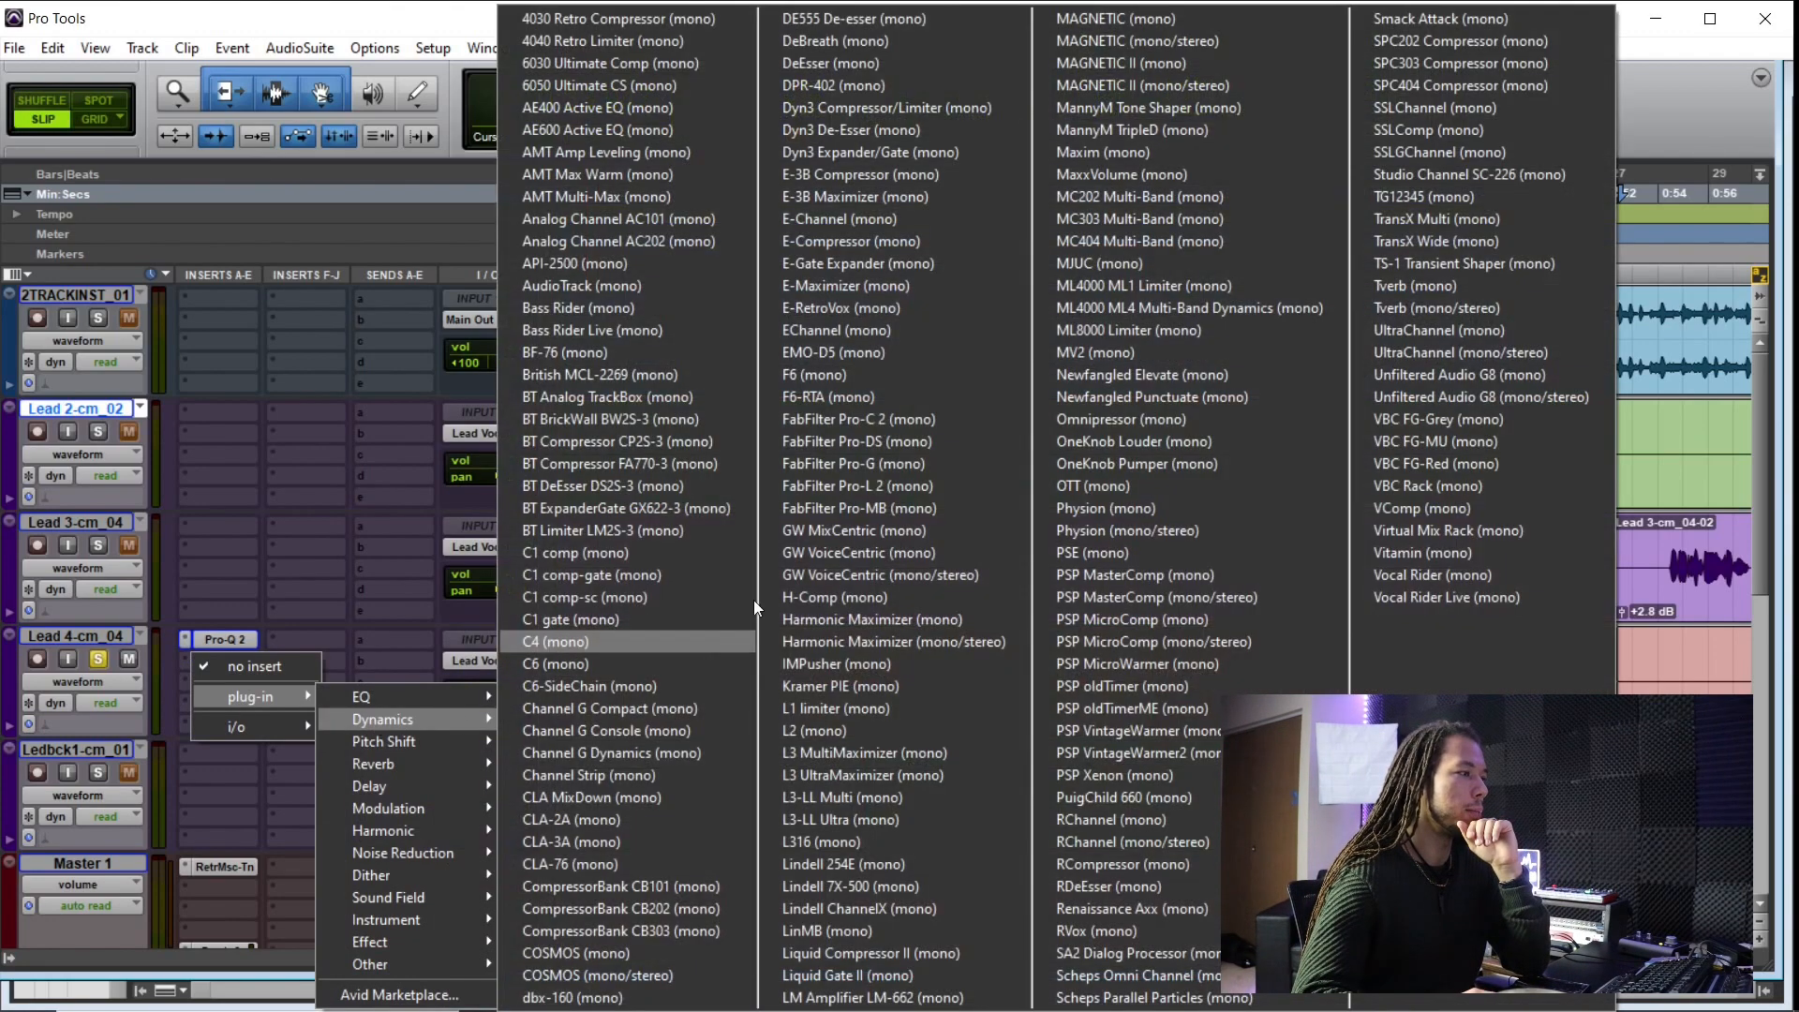
left_click(862, 86)
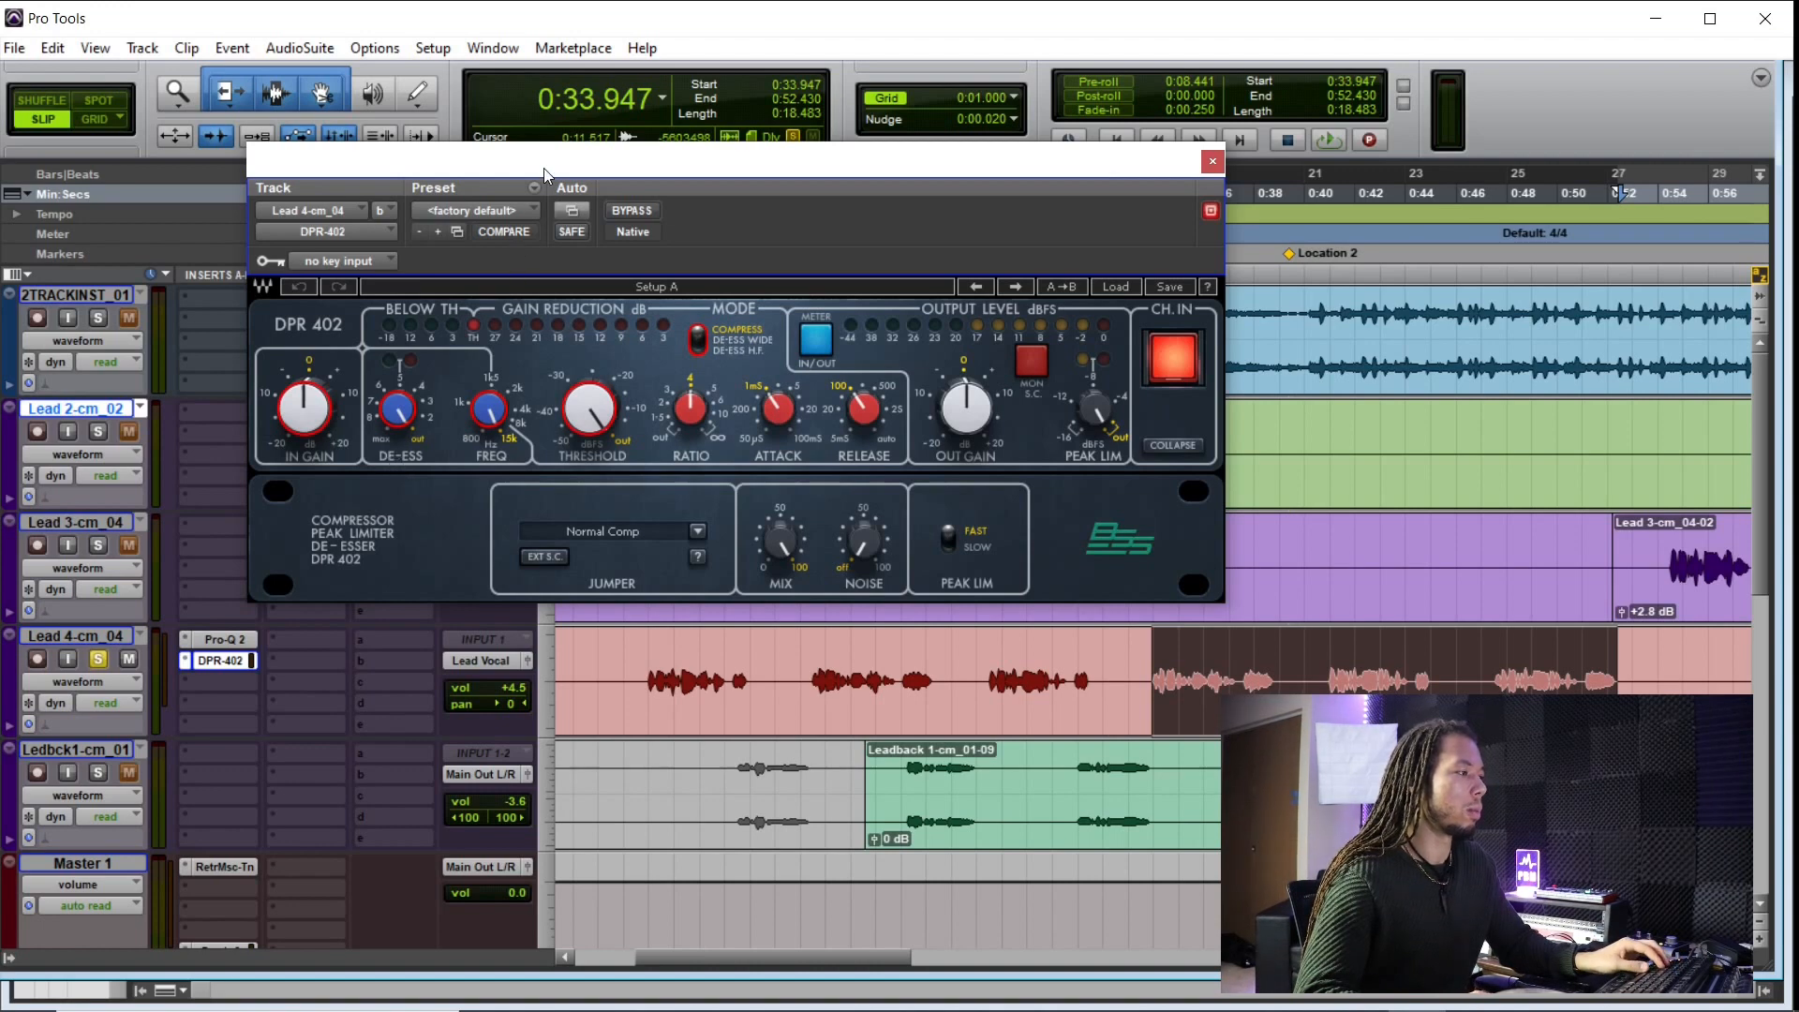
left_click_drag(543, 166, 587, 160)
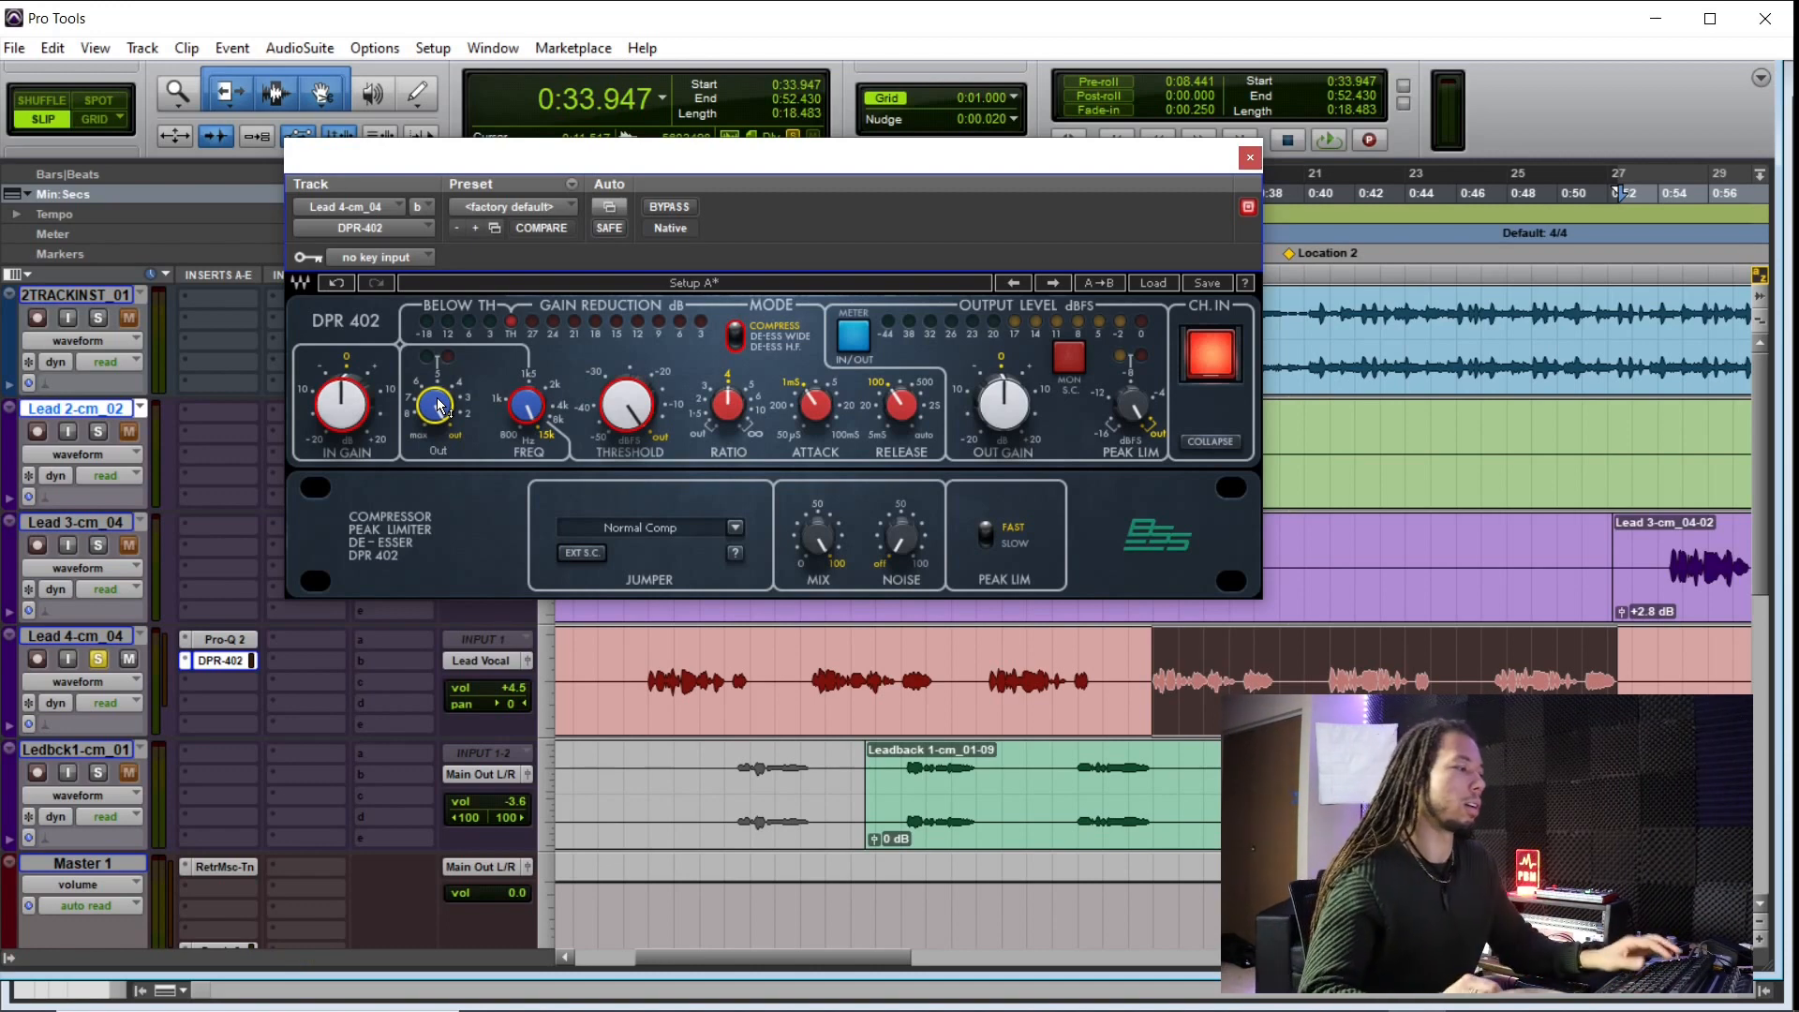
Step: Audition the Lead 4 vocal and select a sibilant passage from about 0:34.3 to 0:36.3 for playback
key("space")
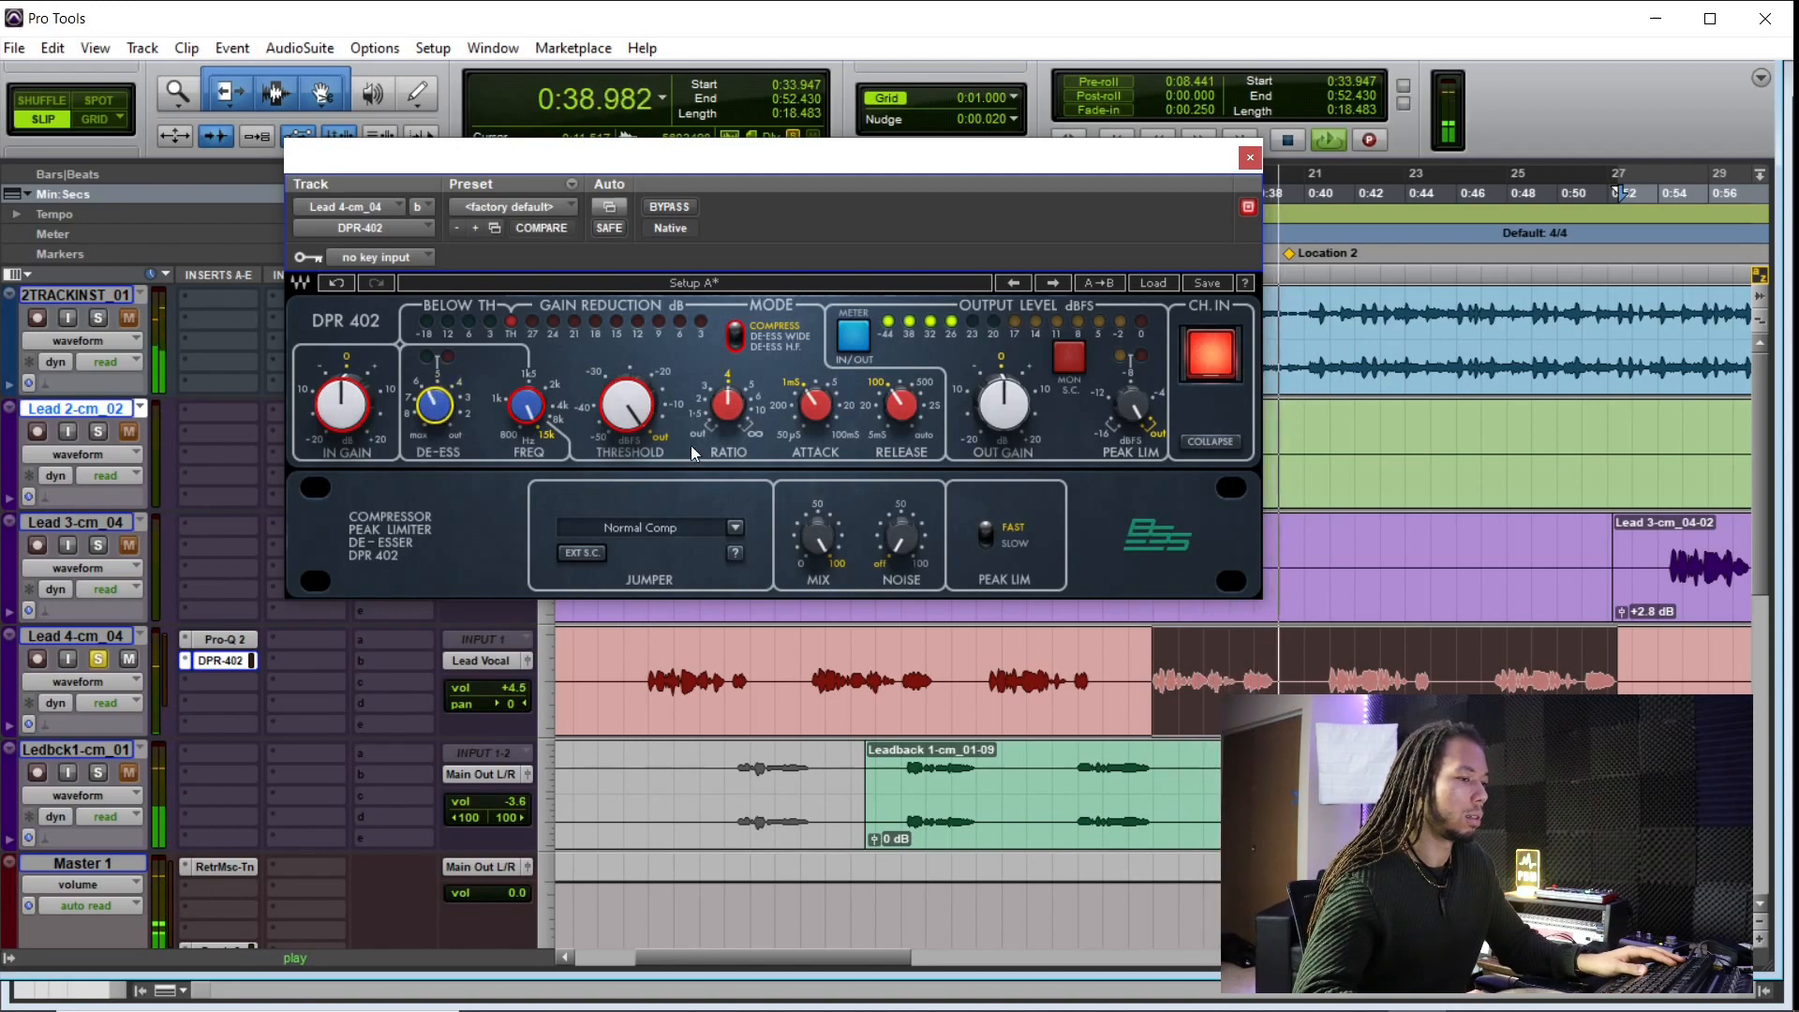
key("space")
left_click(1173, 666)
key("ctrl+bracketright")
key("ctrl+bracketright")
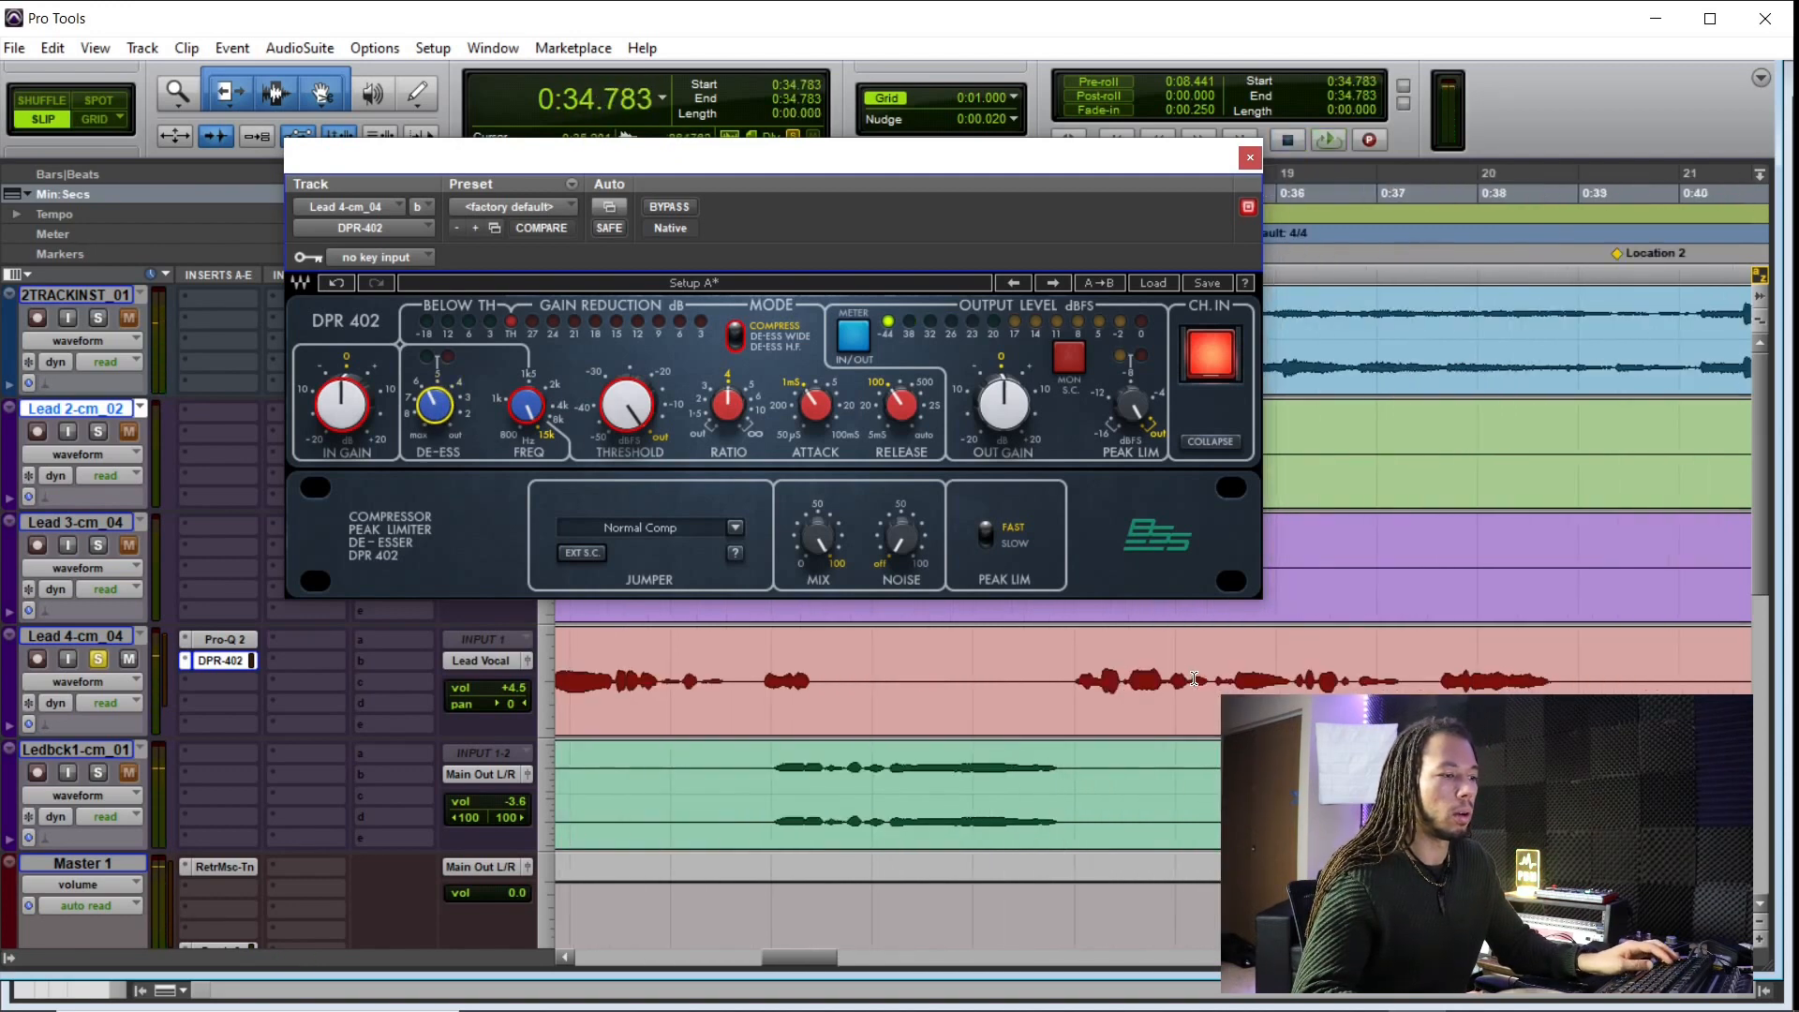
key("ctrl+bracketleft")
left_click(1165, 666)
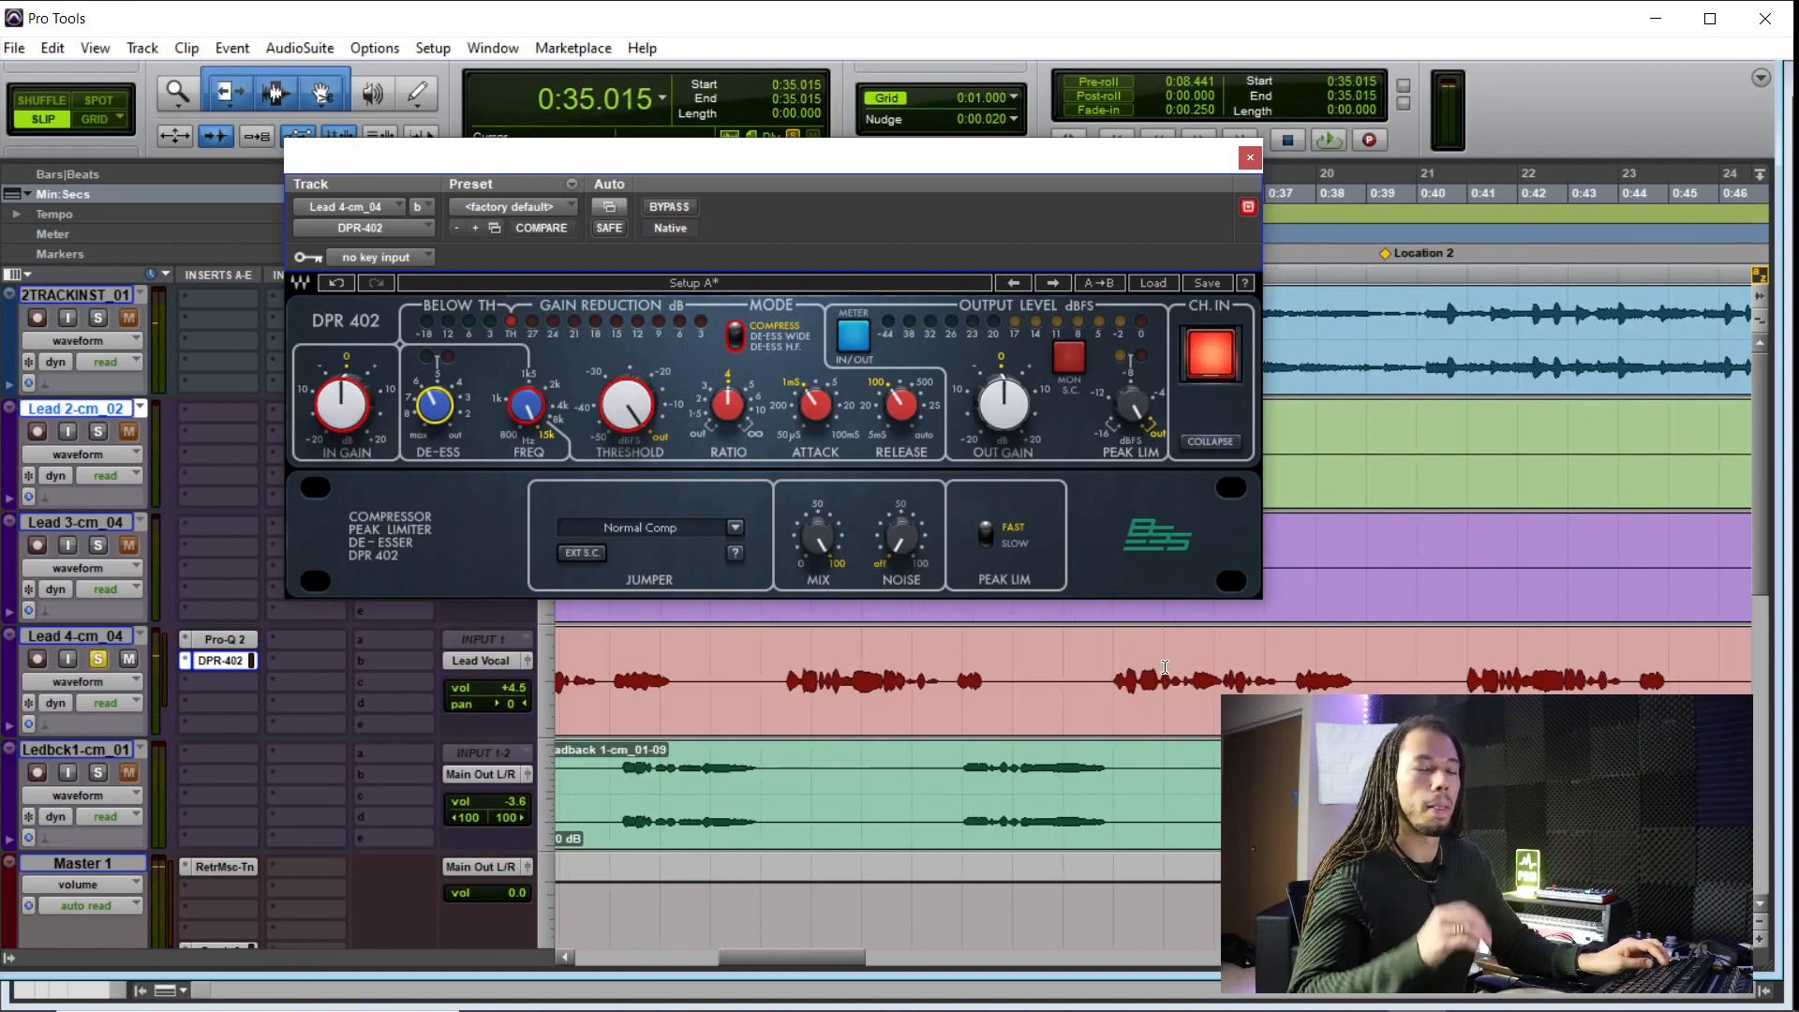
scroll(1165, 666, "right", 3)
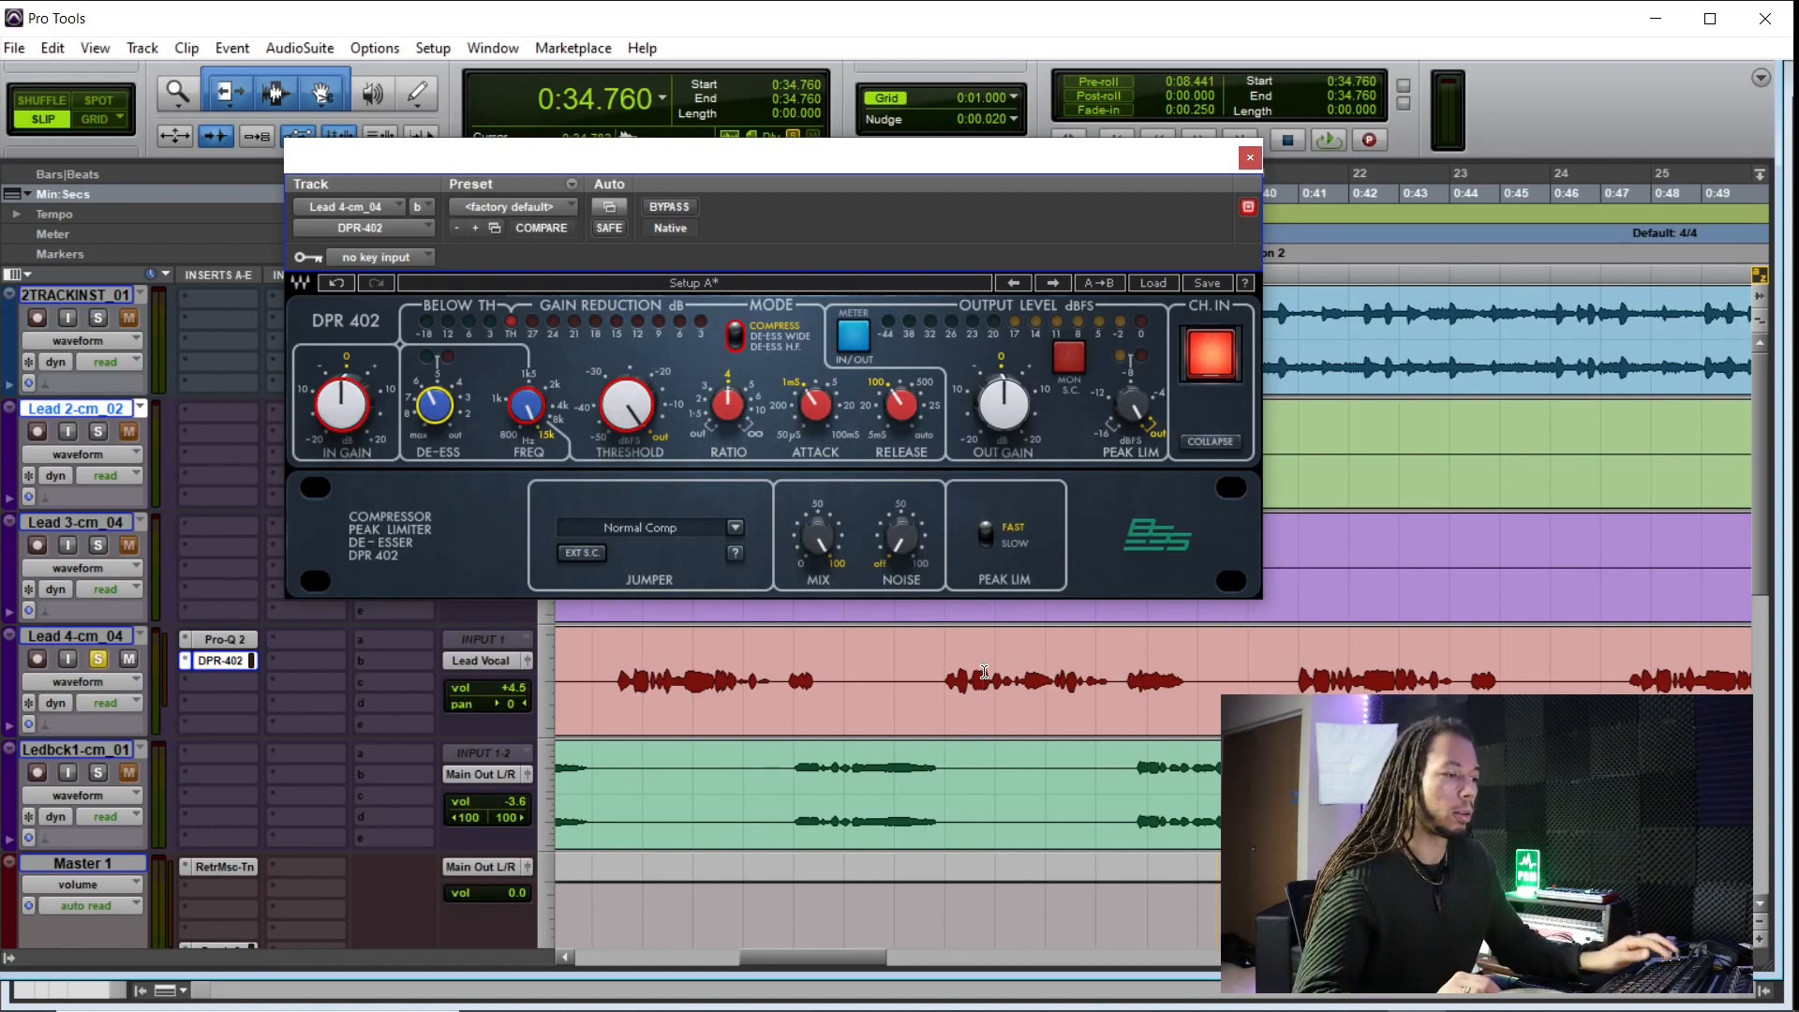
left_click(1079, 658)
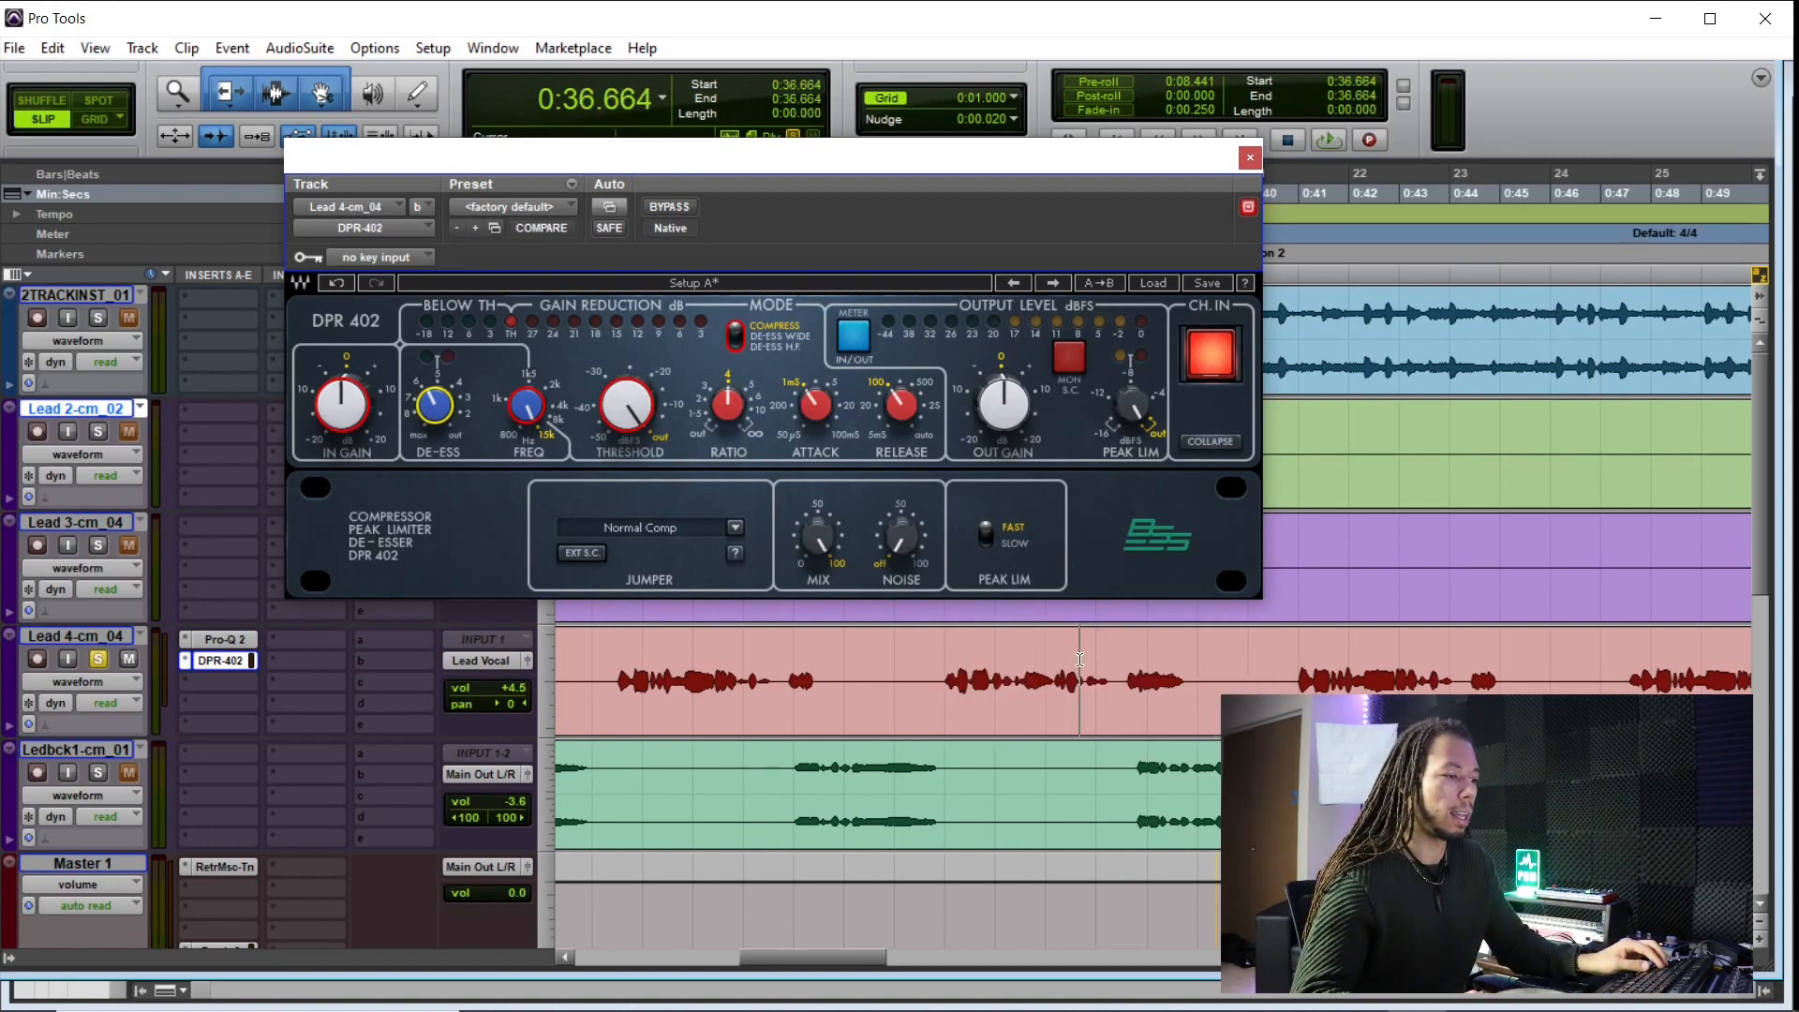
key("space")
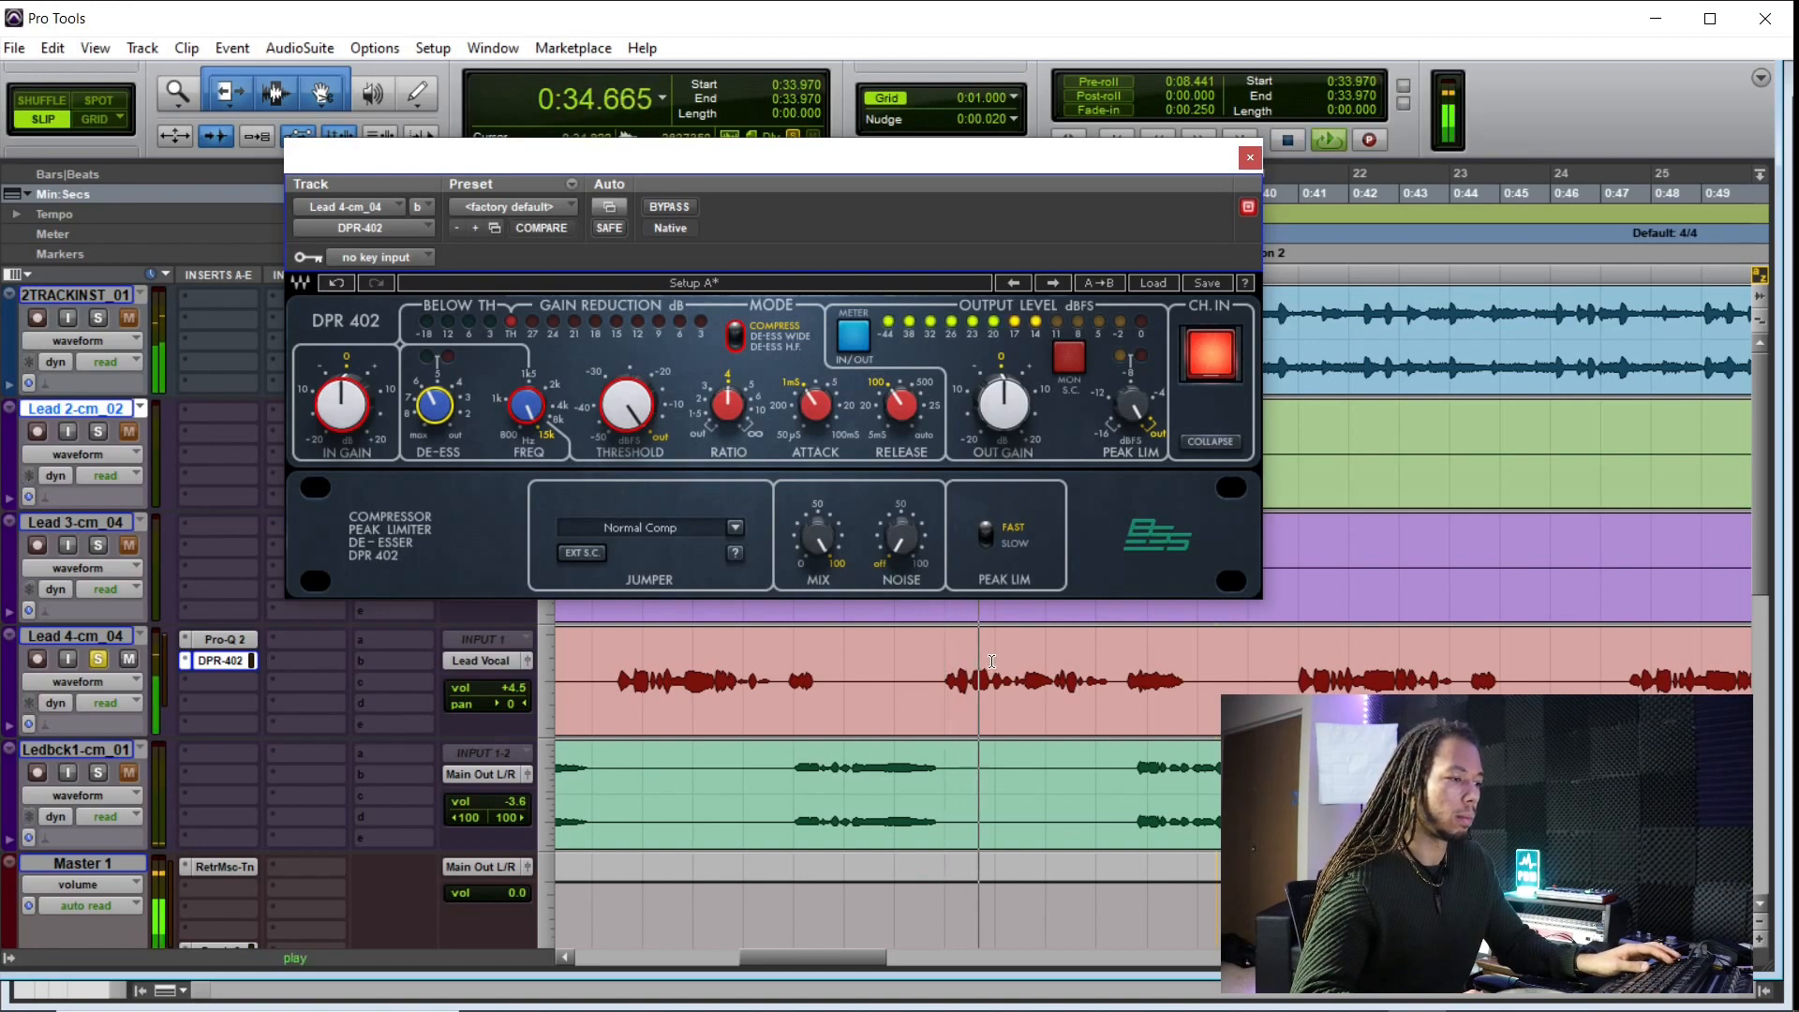
left_click_drag(965, 674, 1059, 679)
key("space")
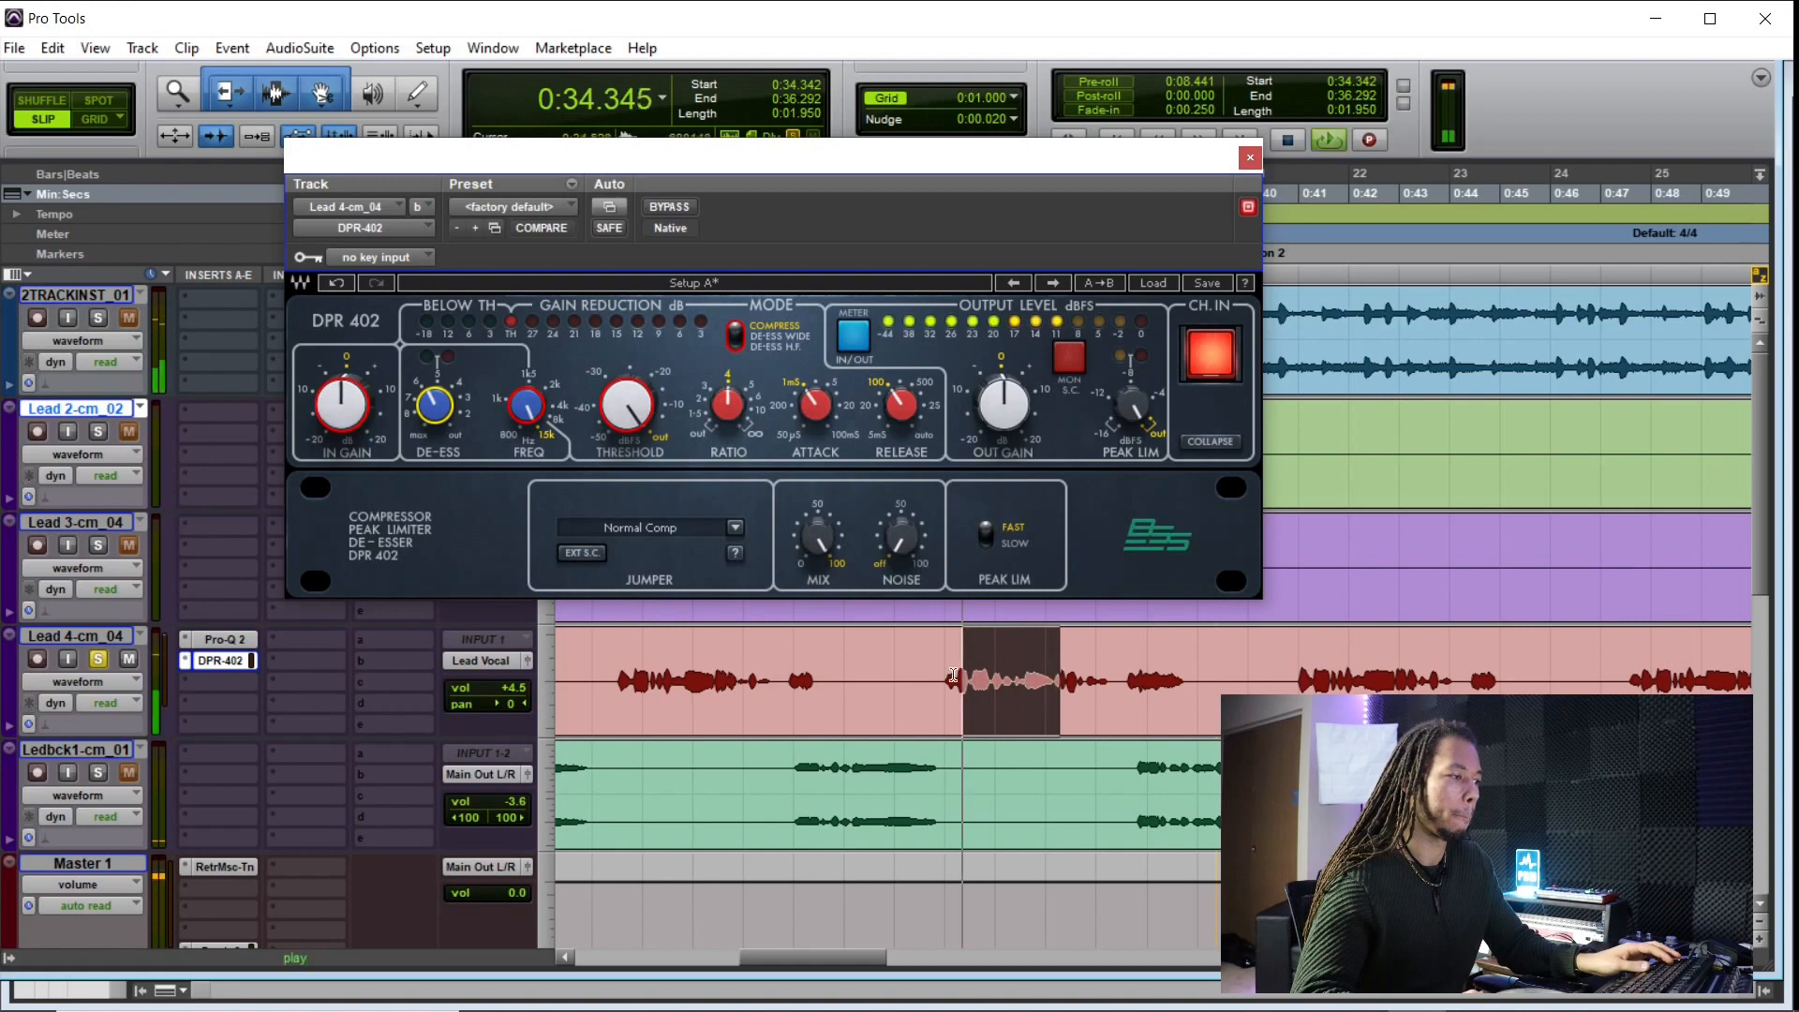
Step: Set the DPR-402 frequency to about 3.79 kHz and its De-Ess amount to about 3.4 while playing the selection
left_click(526, 405)
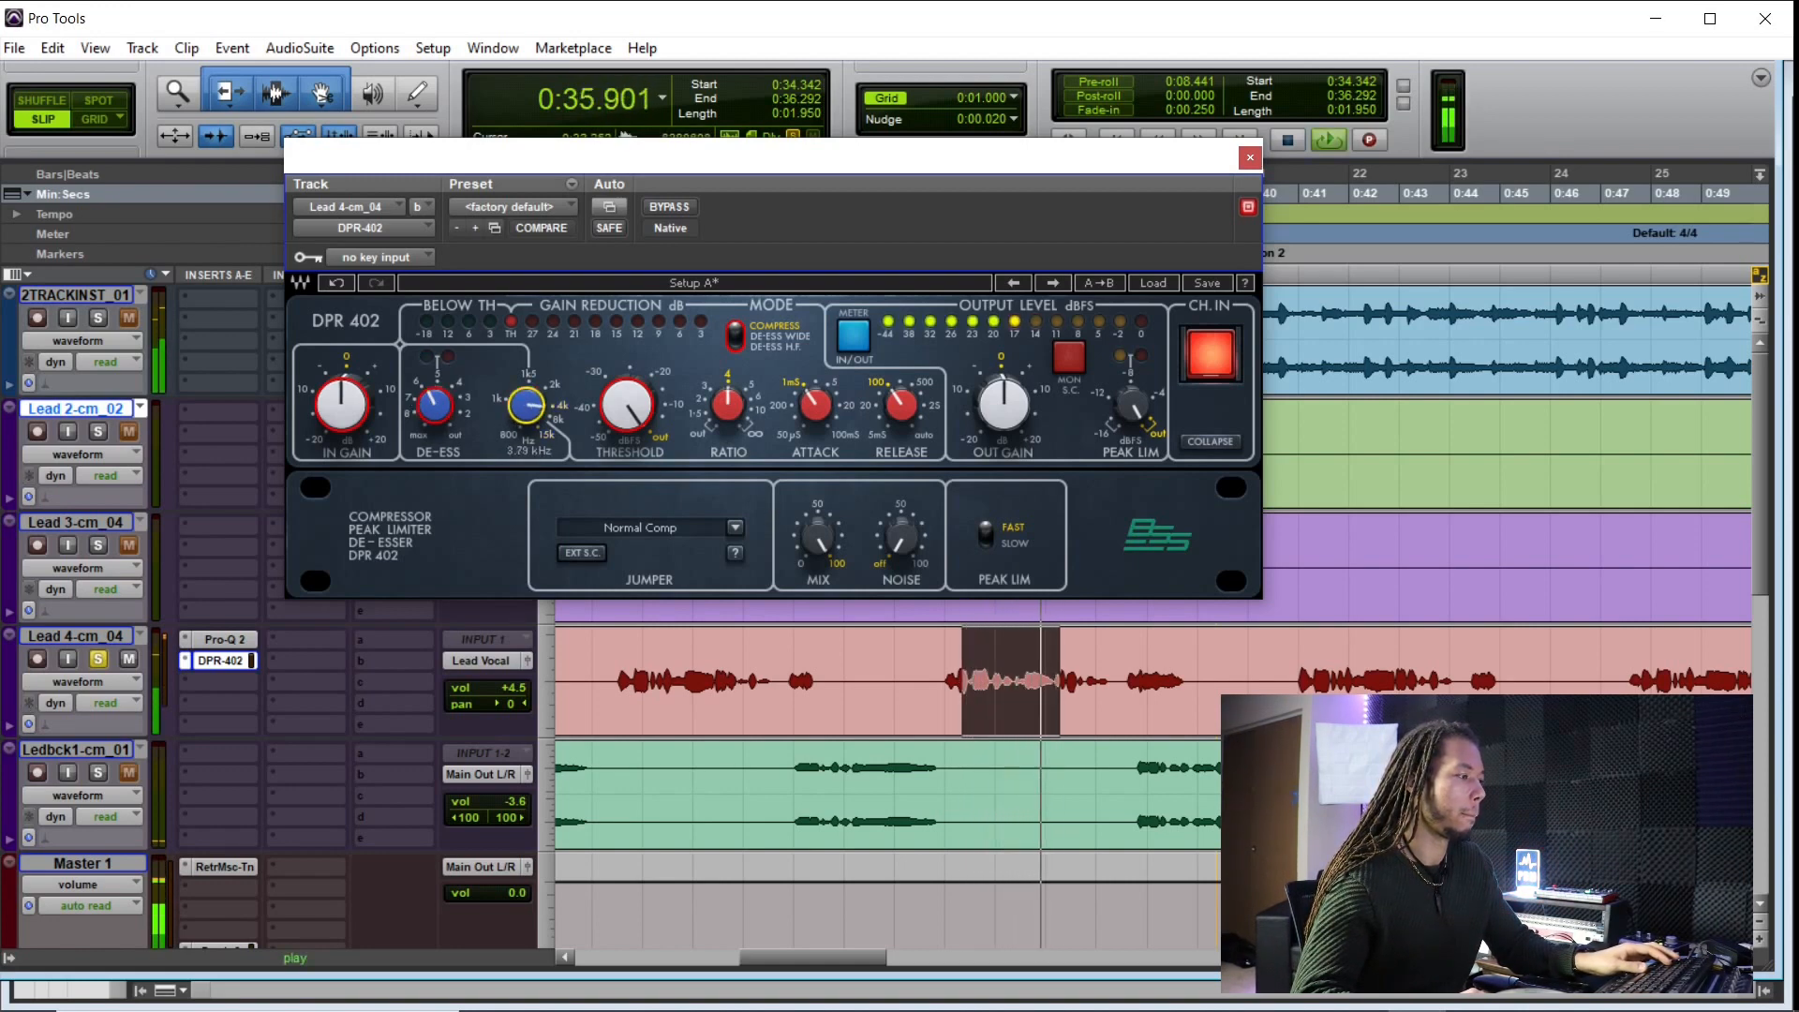
left_click(433, 404)
left_click_drag(434, 405, 434, 349)
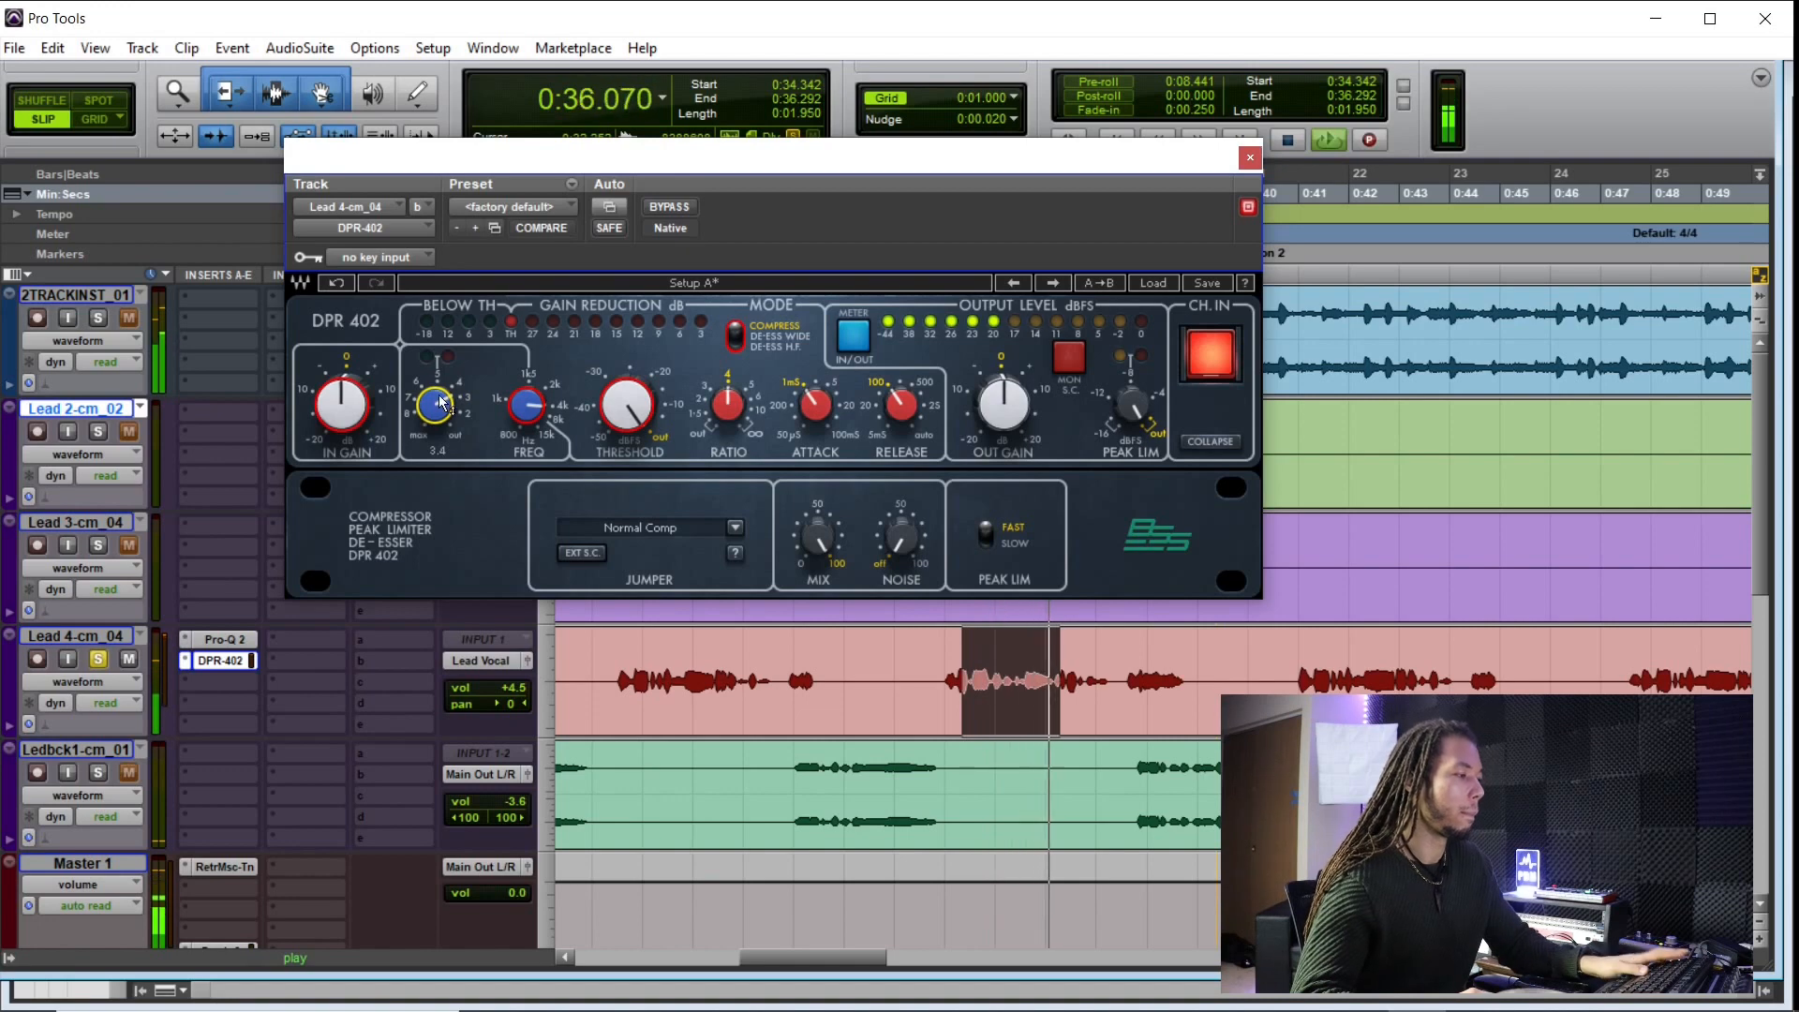
key("space")
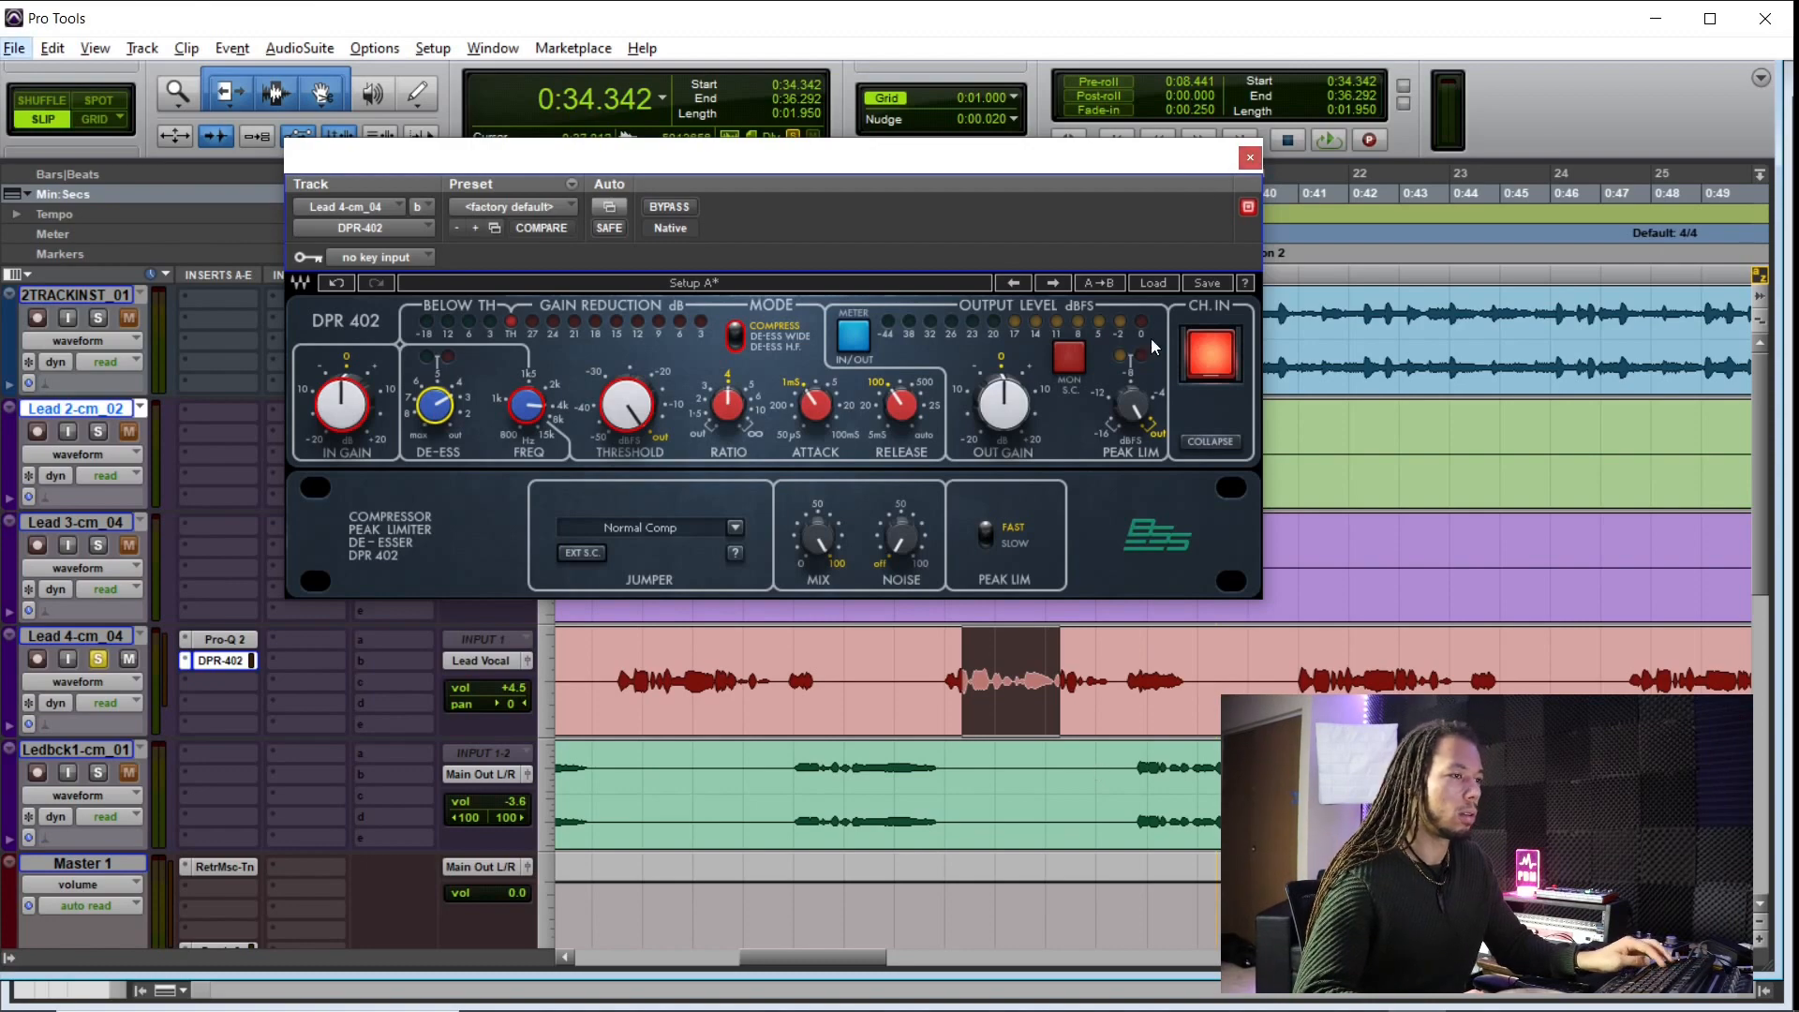
Step: Close the DPR-402 and listen to the de-essed Lead 4 vocal from about 0:34
left_click(1246, 166)
key("ctrl+bracketleft")
key("ctrl+bracketleft")
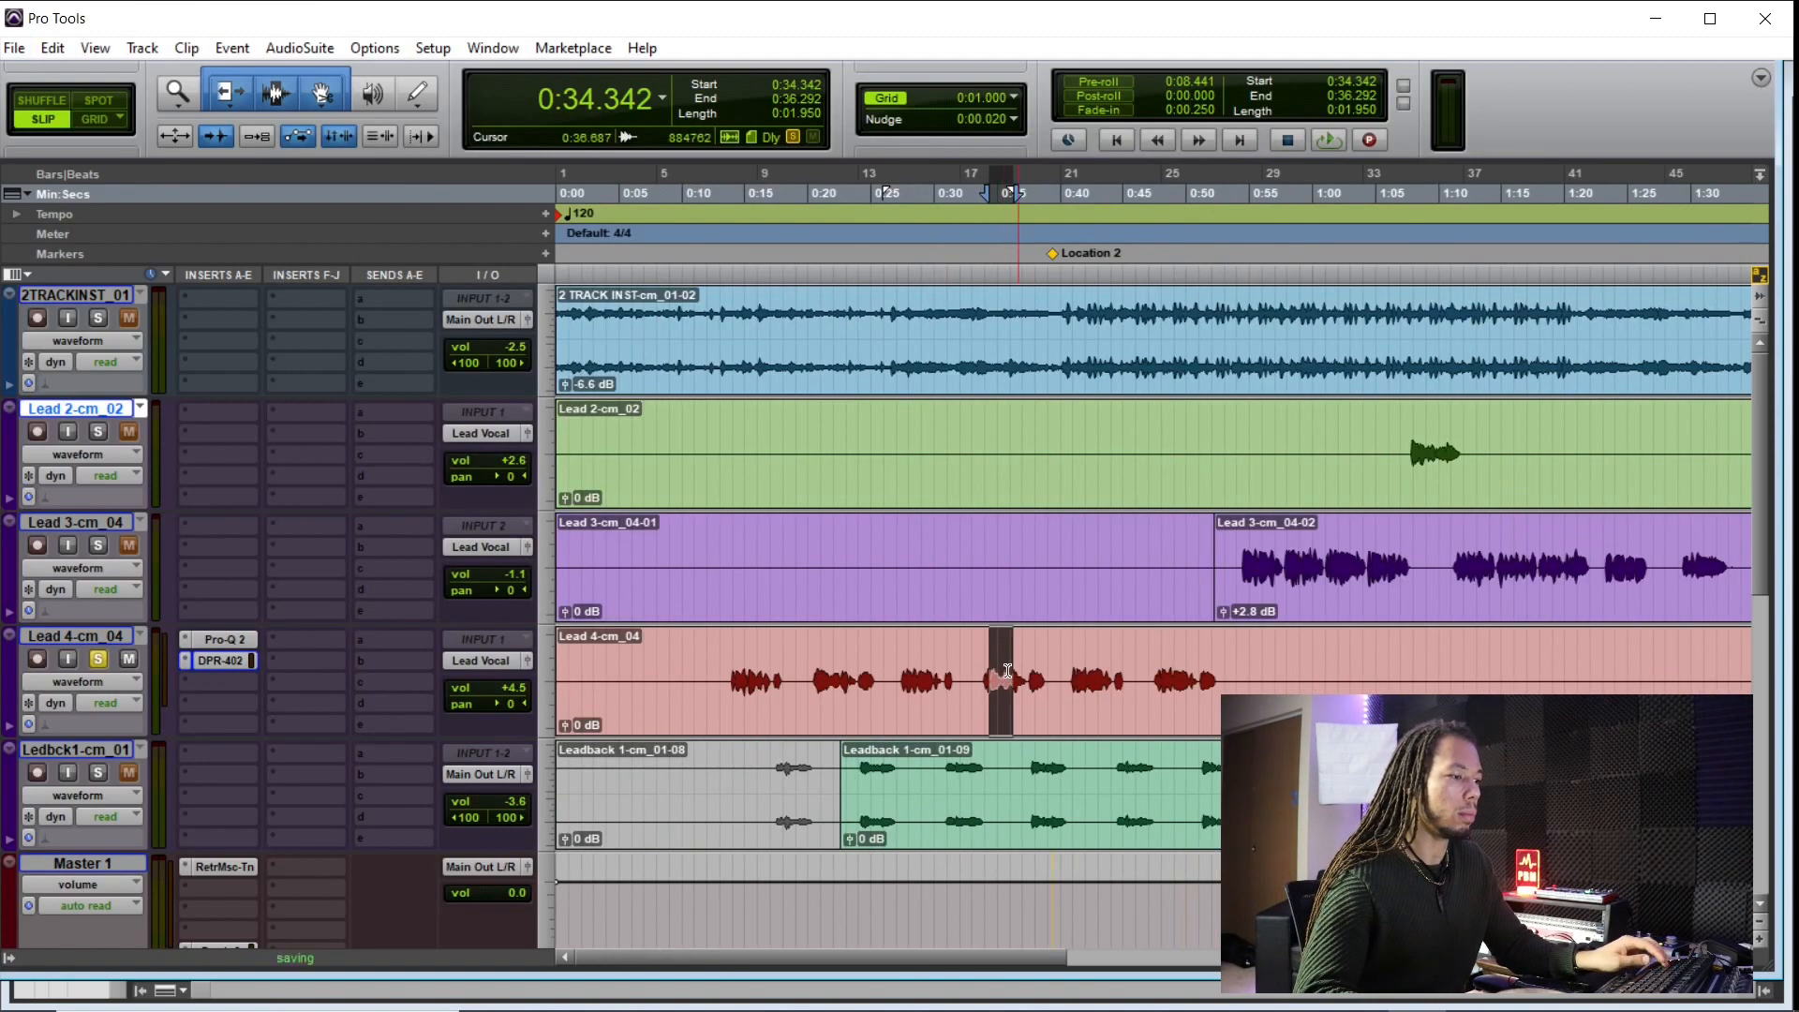
left_click(1035, 672)
left_click(979, 671)
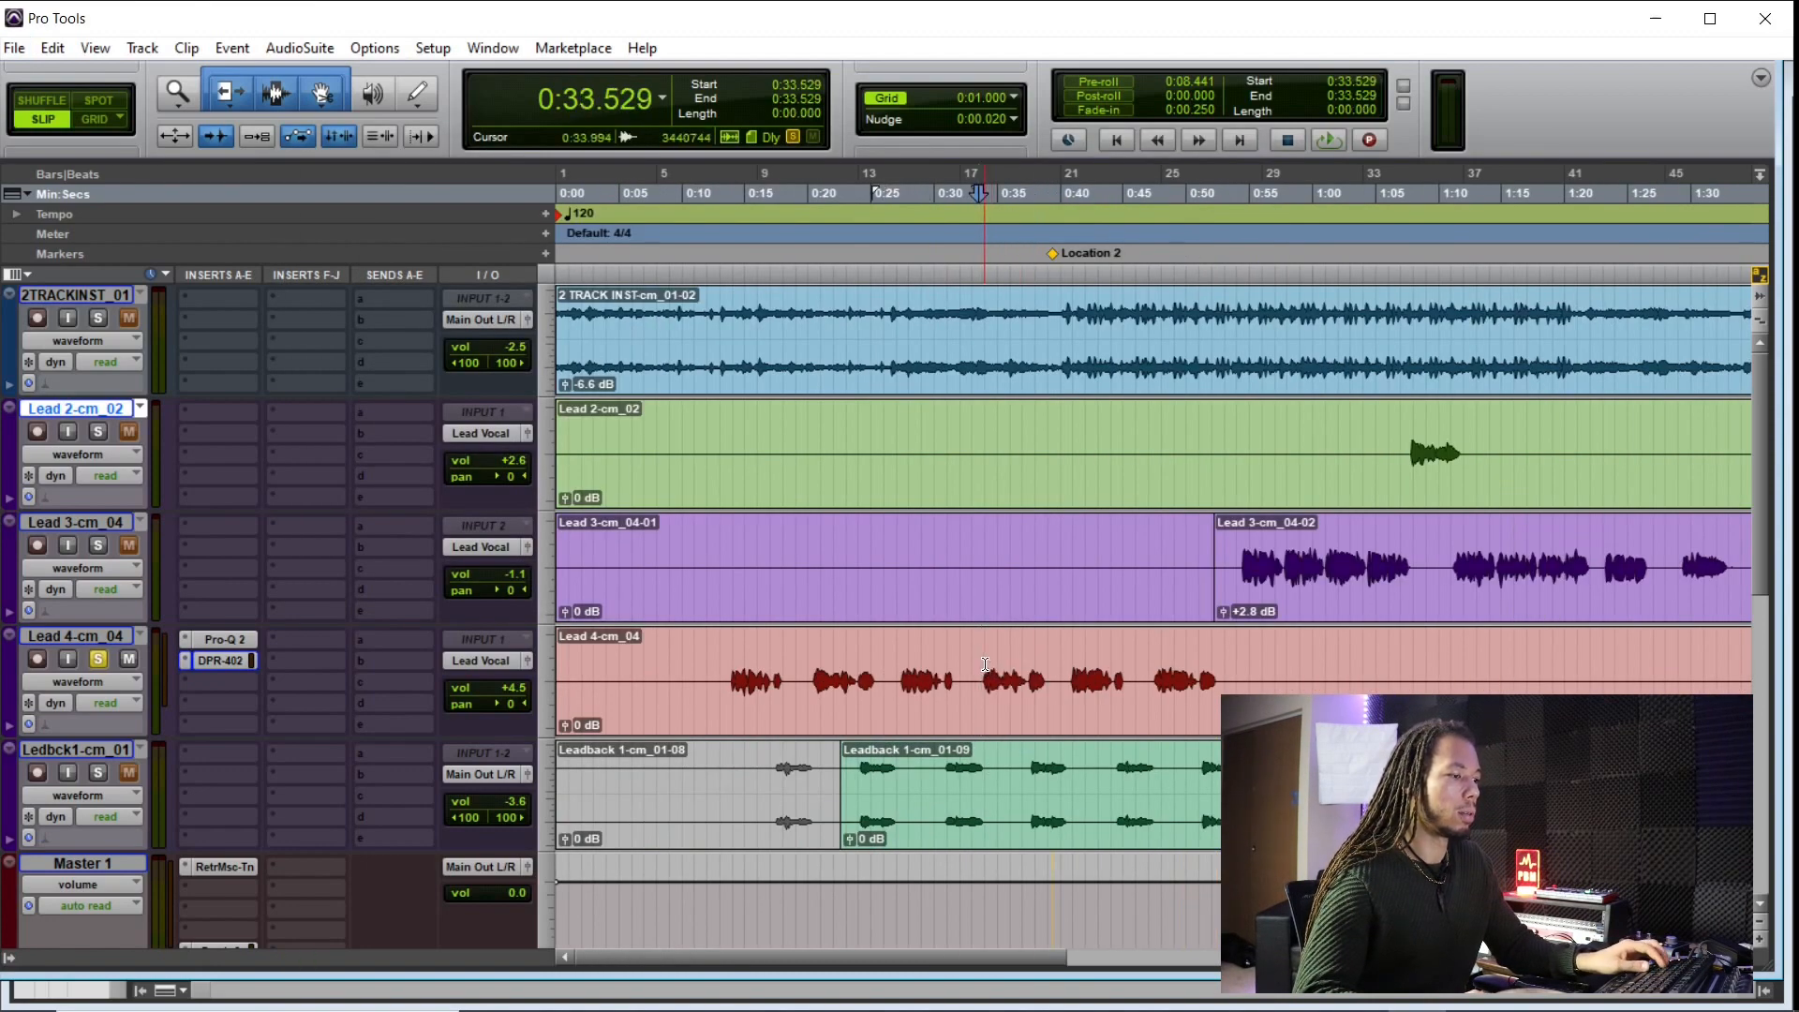
left_click(984, 664)
key("space")
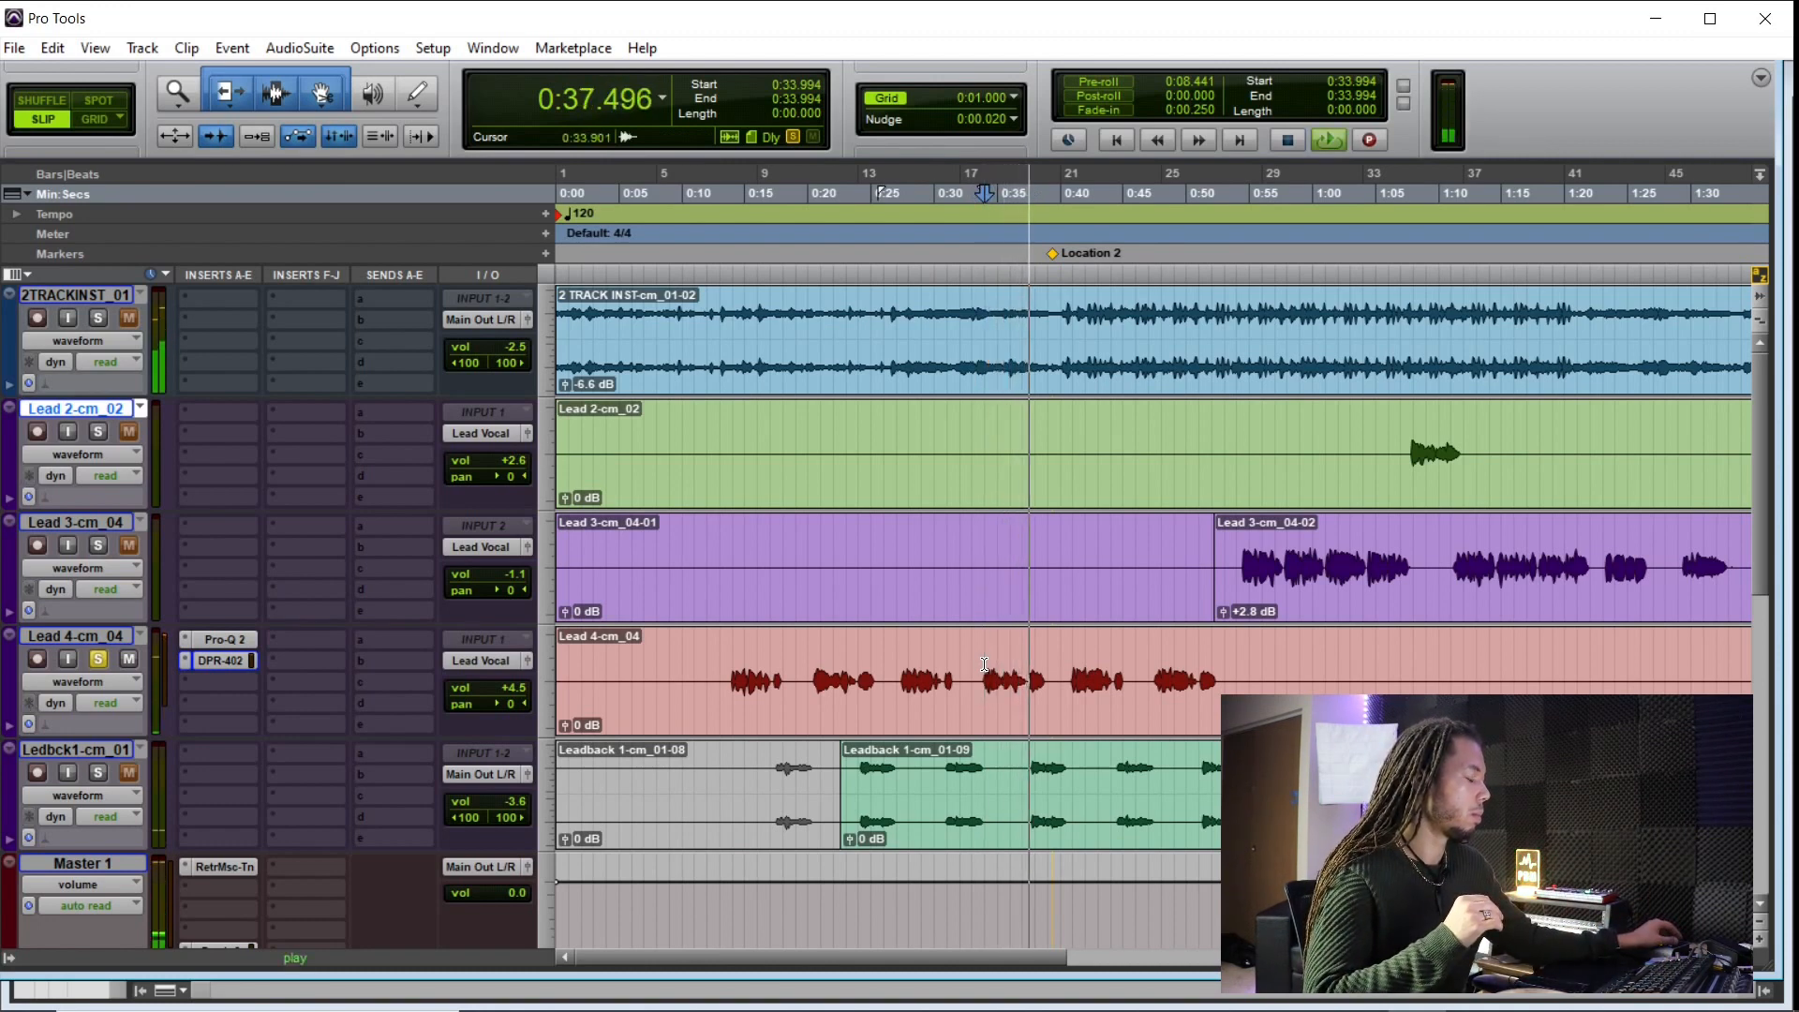
key("space")
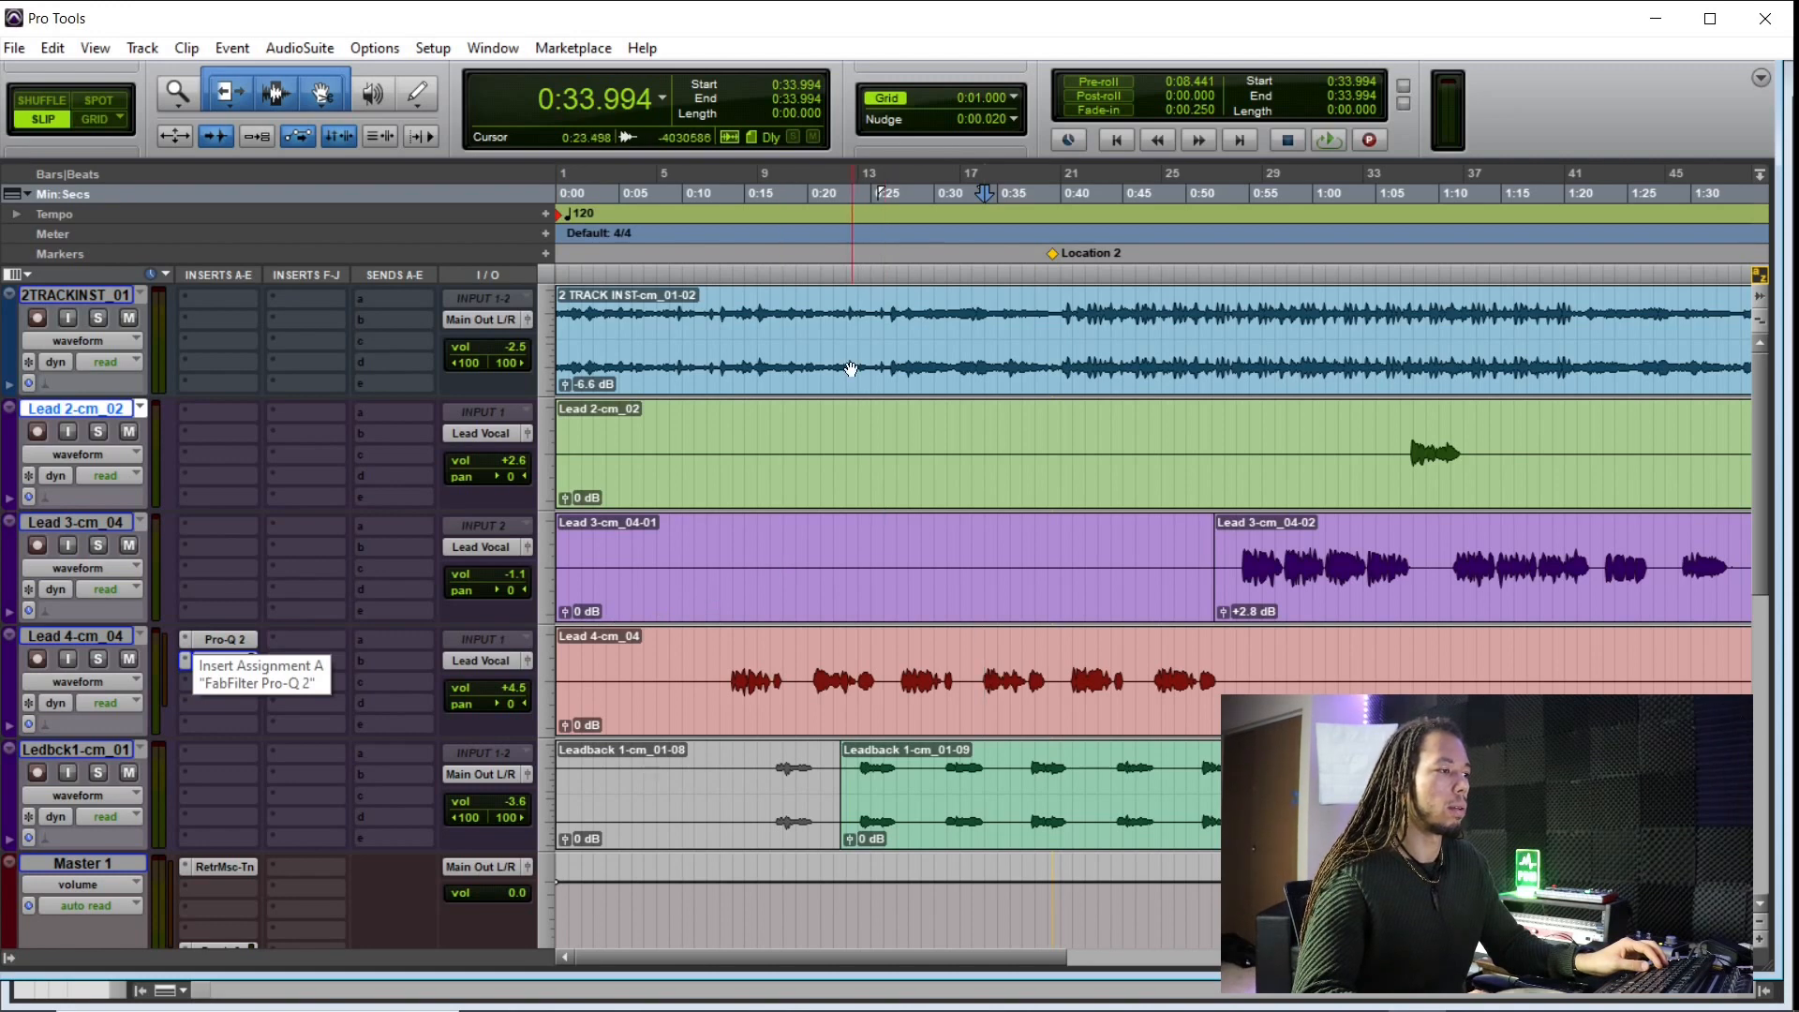
Step: Play the processed Lead 4 vocal with the instrumental from about 0:20.5 to judge the sound with both plug-ins active
left_click(828, 318)
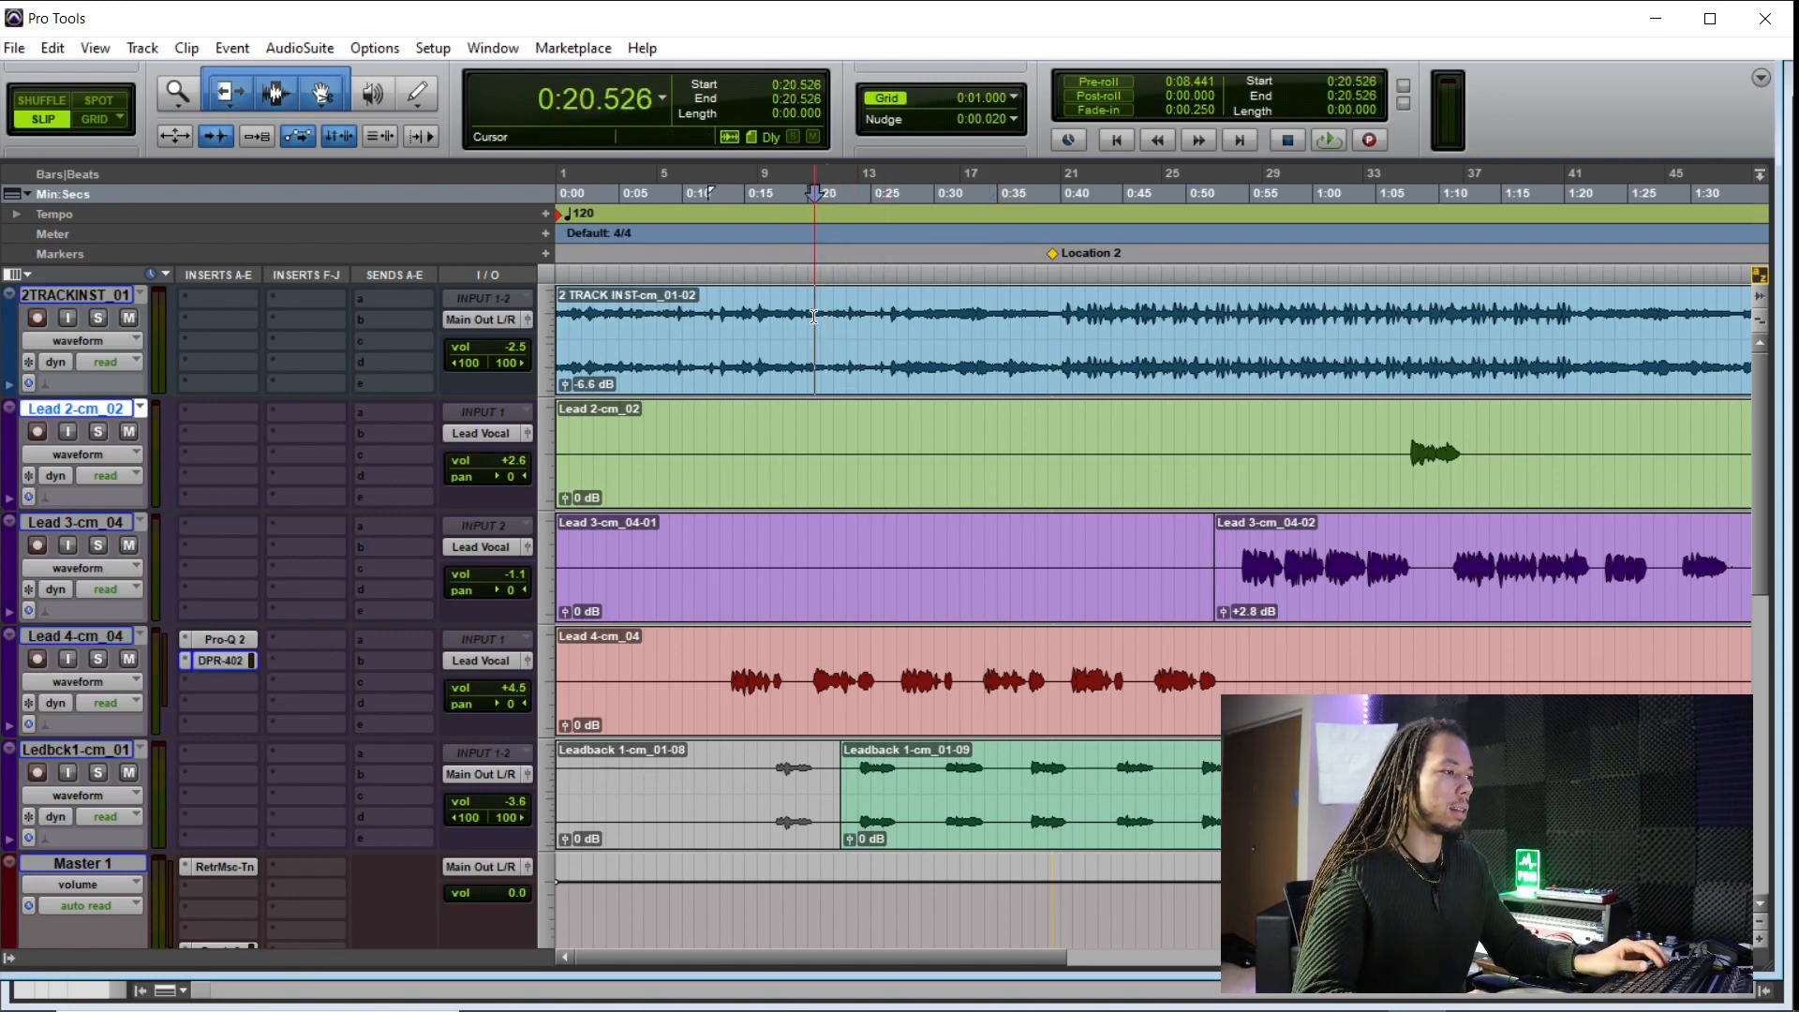
key("space")
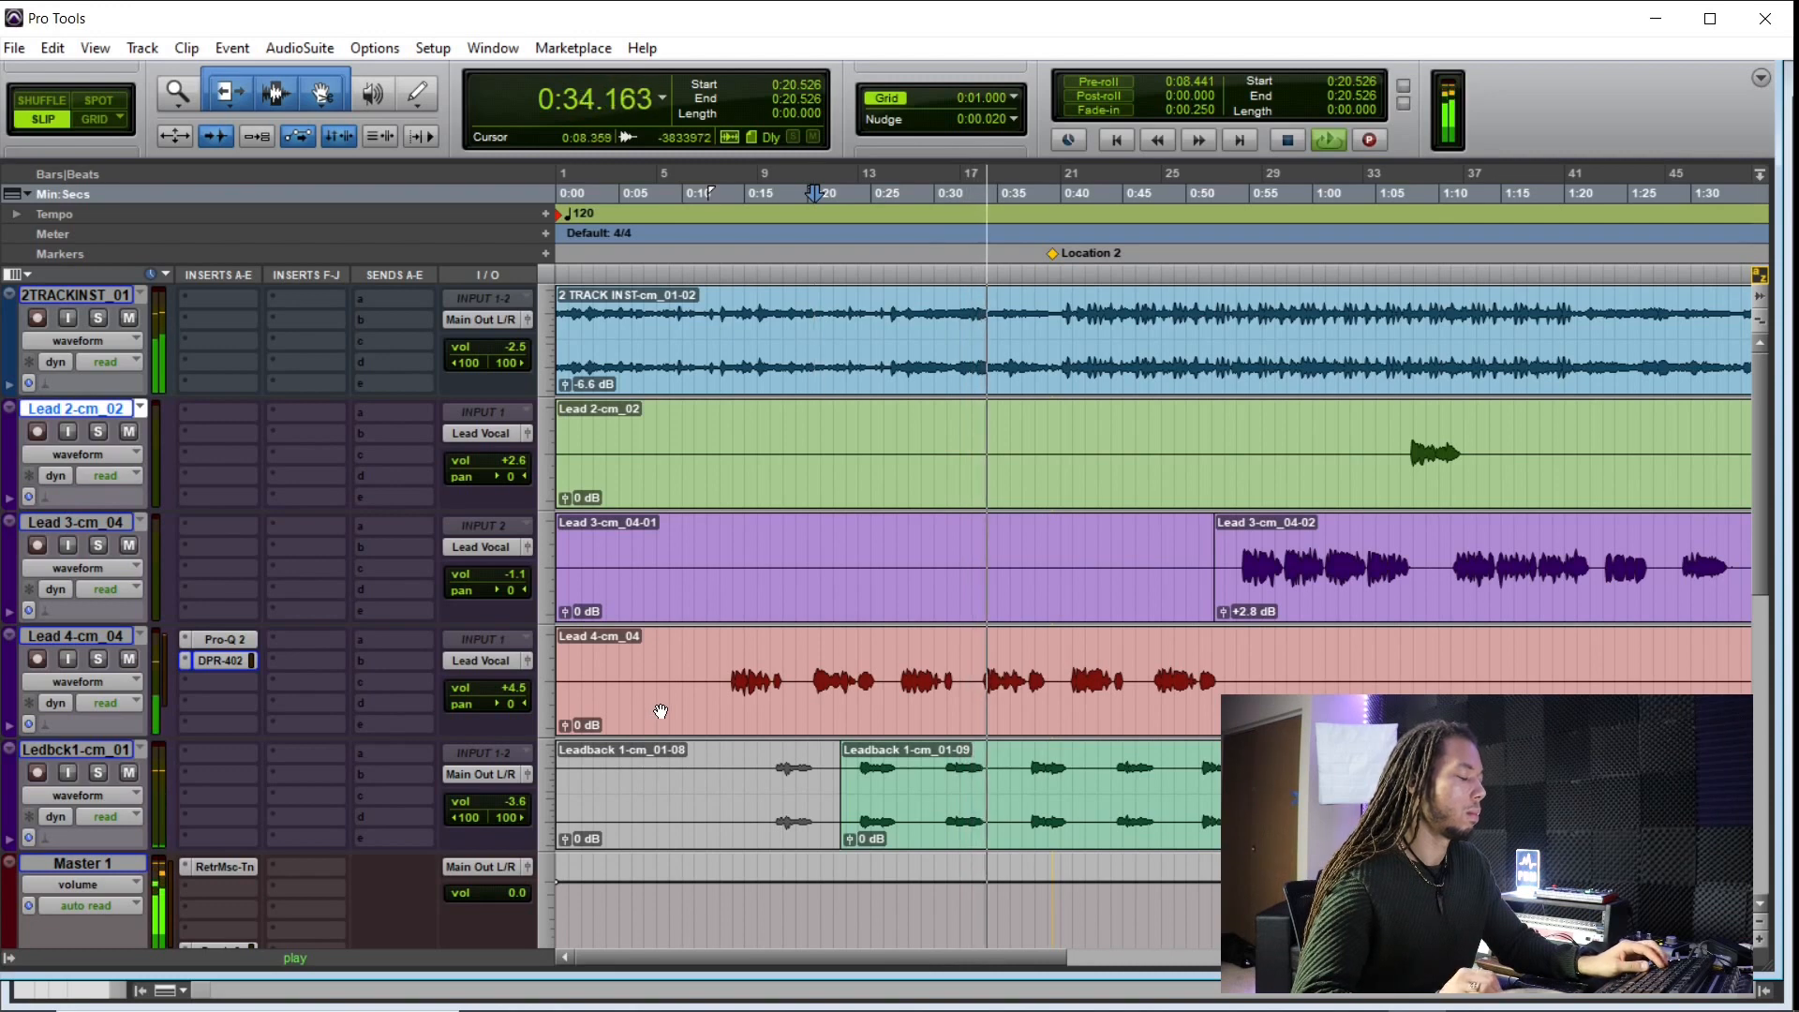
key("space")
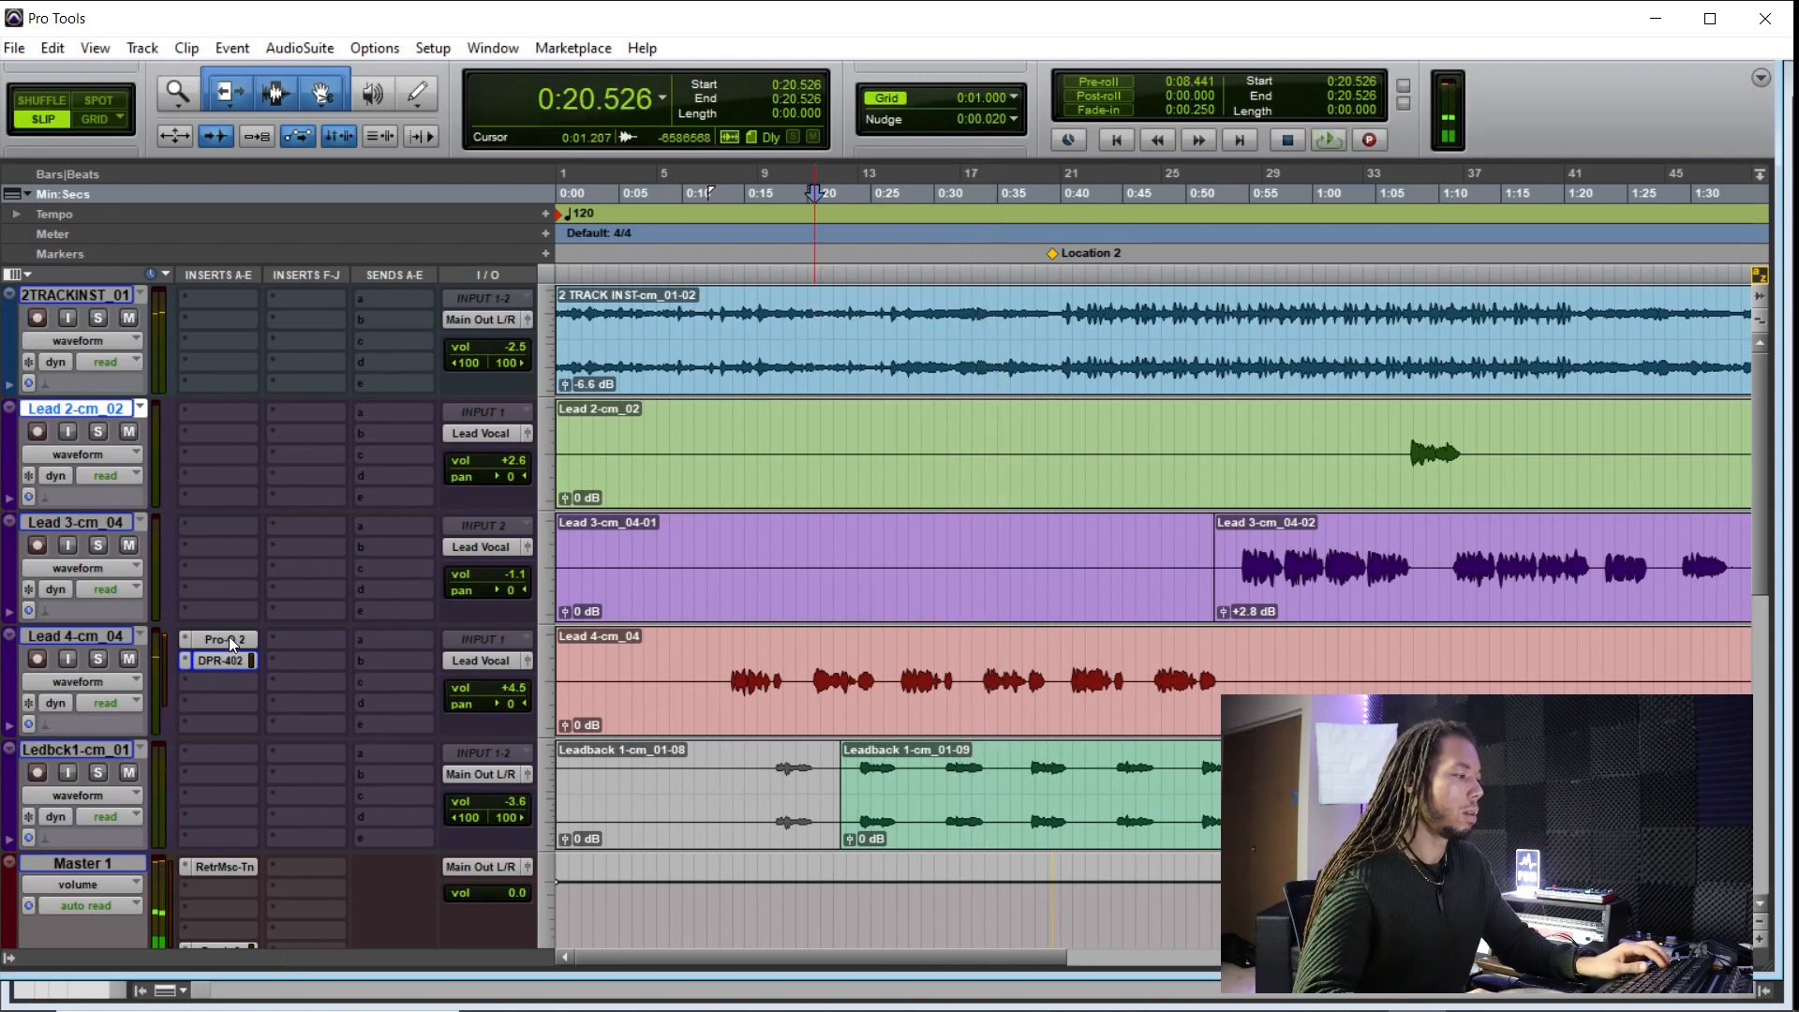
Step: Bypass Pro-Q 2 and DPR-402 on Lead 4 and play the unprocessed vocal from about 0:20.3 for comparison
left_click(229, 639, "ctrl")
left_click(232, 661, "ctrl")
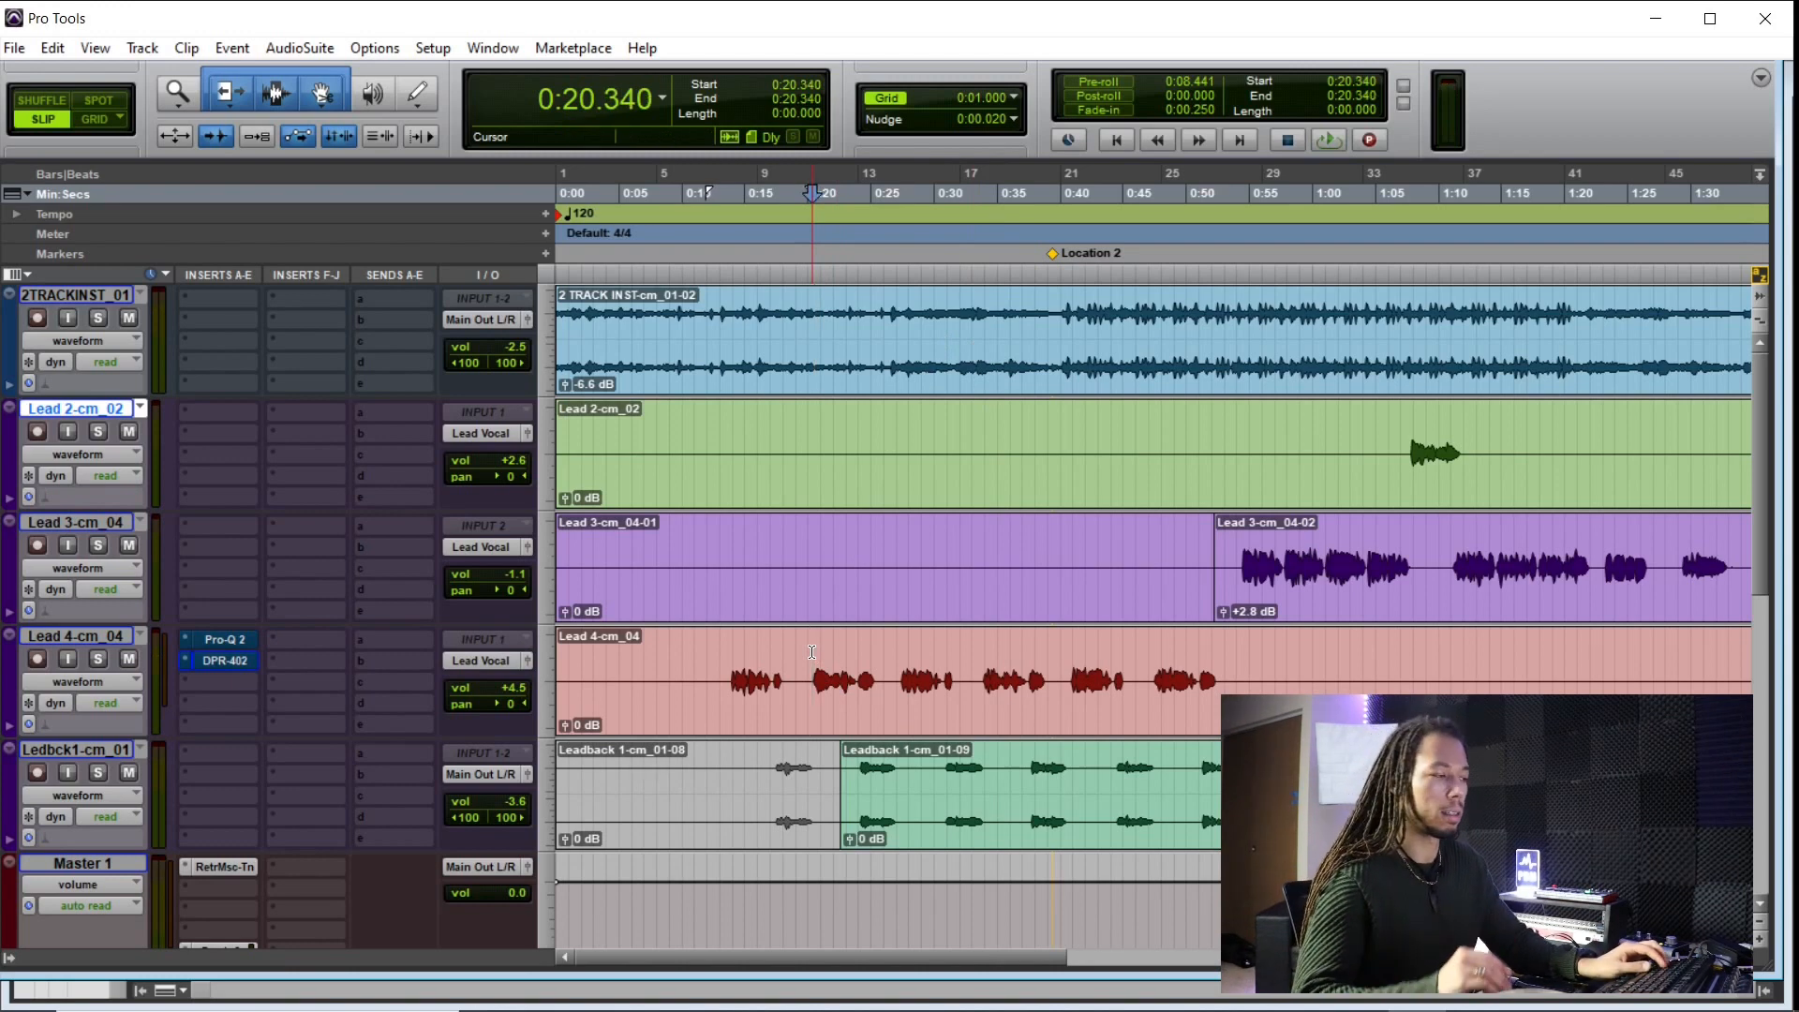
key("space")
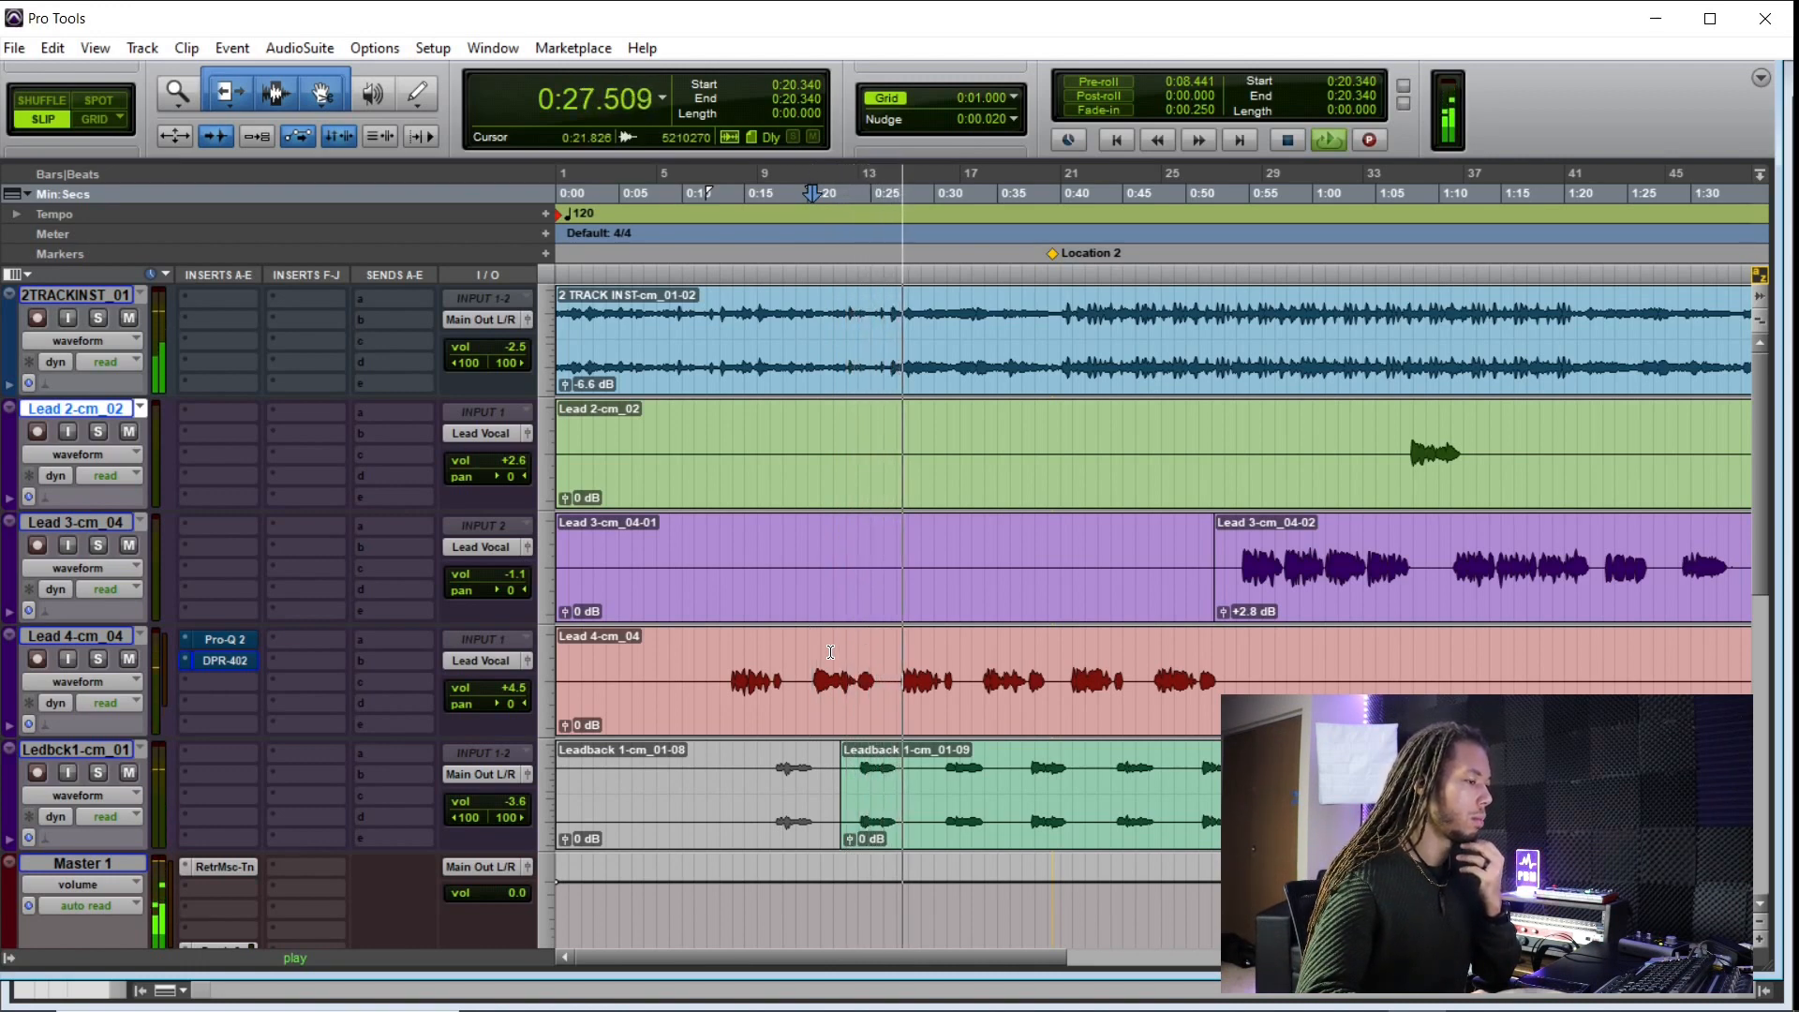
key("space")
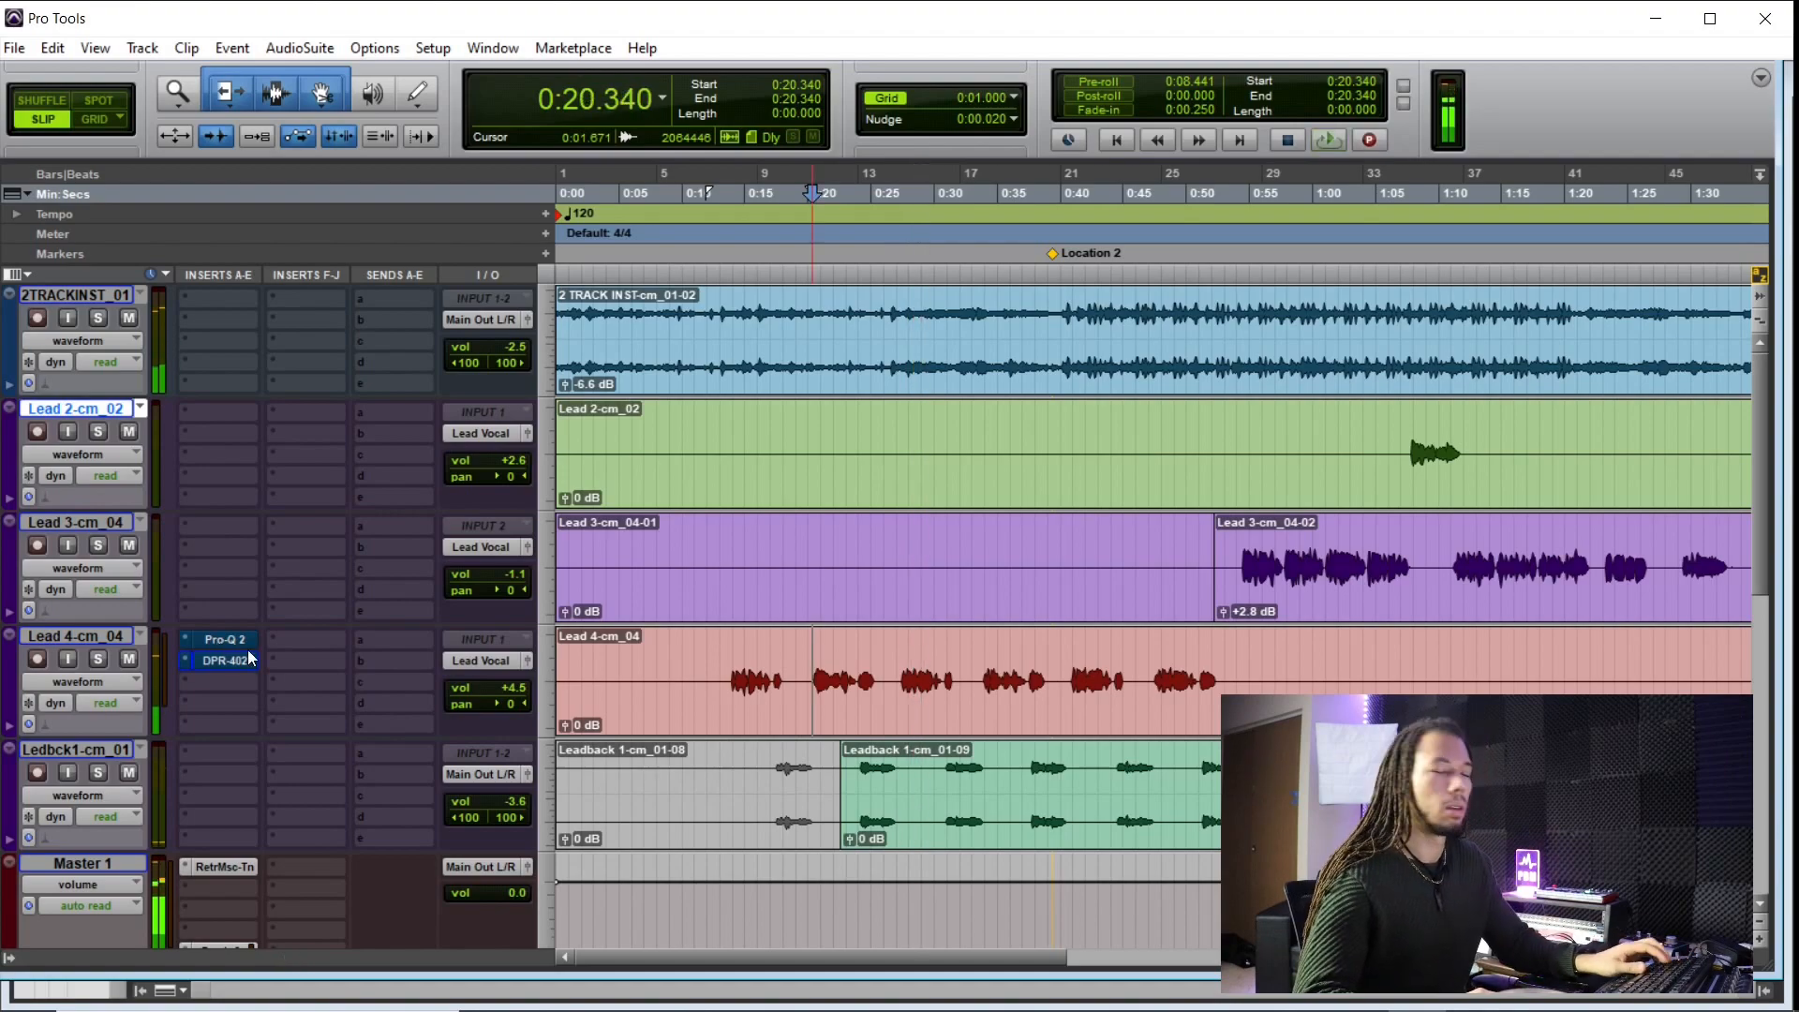